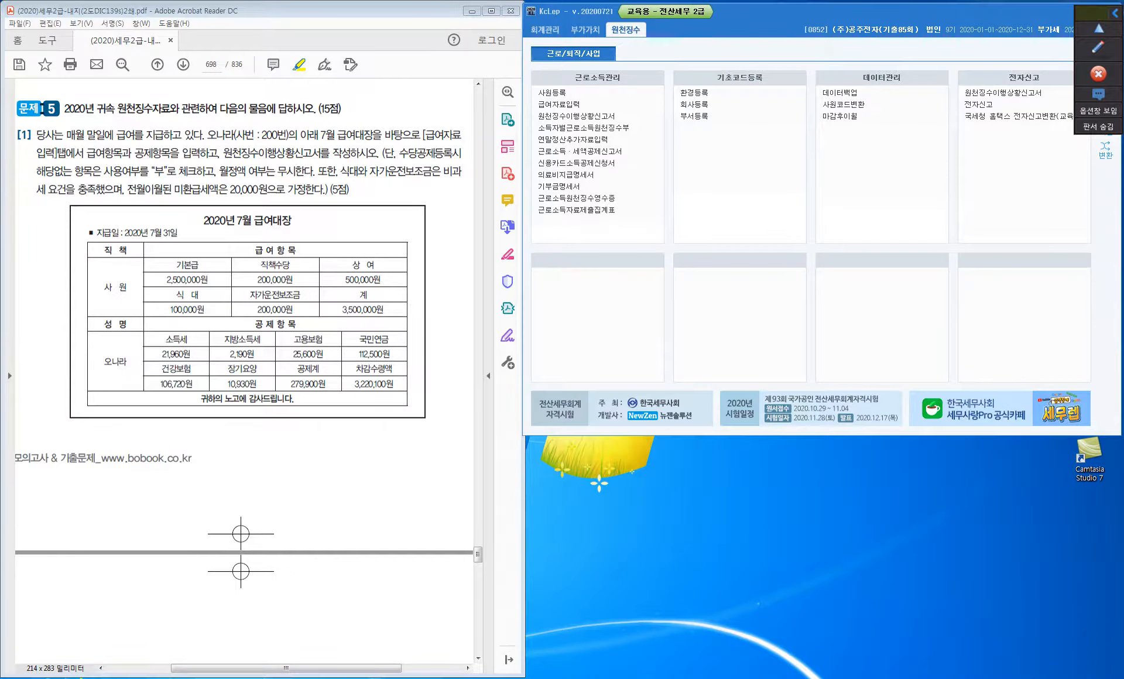
Step: Highlight the payment date 2020년 7월 31일, "[급여자료입력]" and "원천징수이행상황신고서" in problem 5 [1] of the PDF
{"action": "scroll", "coordinate": [244, 372], "scroll_direction": "down", "scroll_amount": 10}
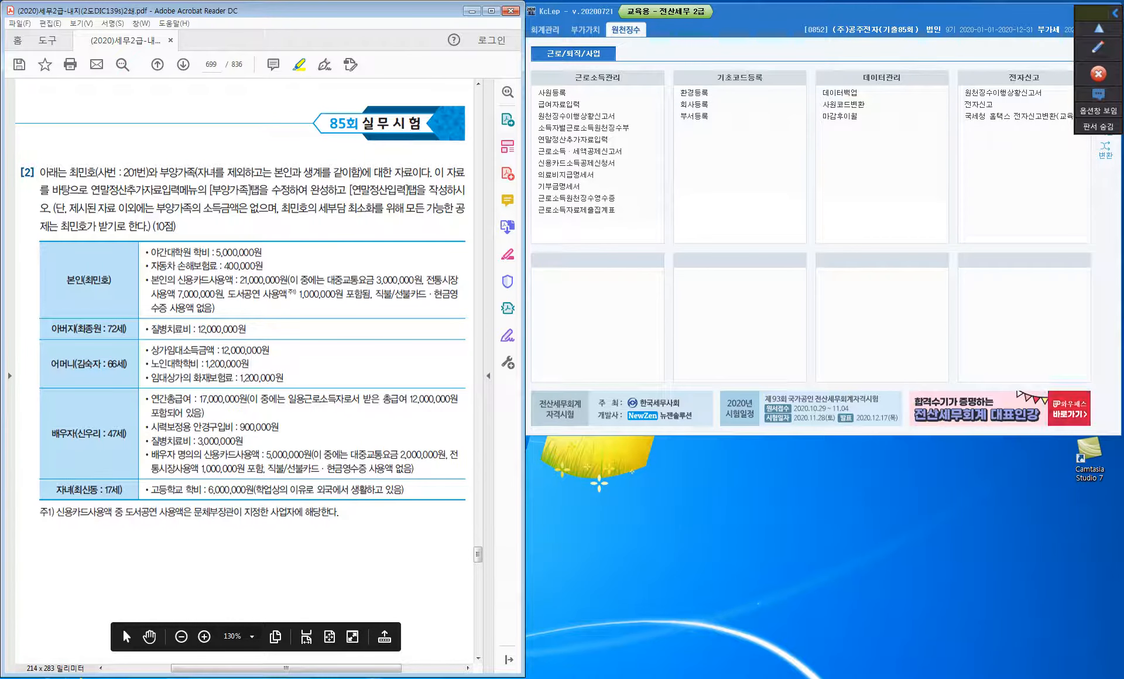
{"action": "scroll", "coordinate": [244, 372], "scroll_direction": "up", "scroll_amount": 4}
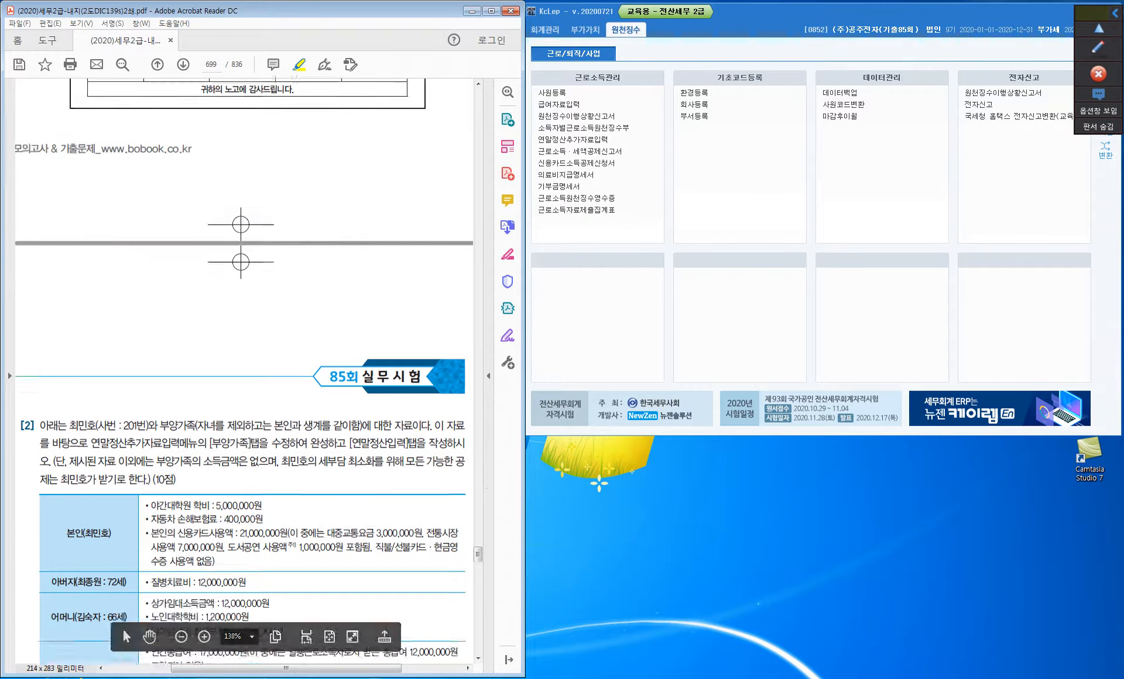
{"action": "scroll", "coordinate": [123, 629], "scroll_direction": "up", "scroll_amount": 5}
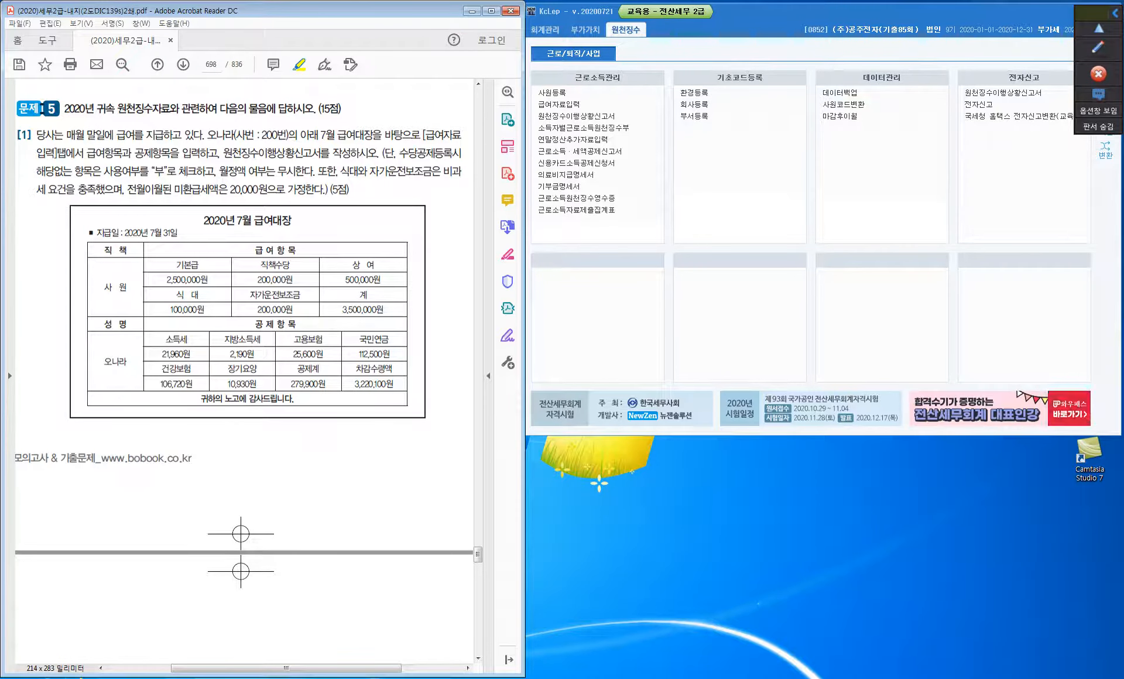
{"action": "left_click_drag", "start_coordinate": [97, 233], "coordinate": [178, 233]}
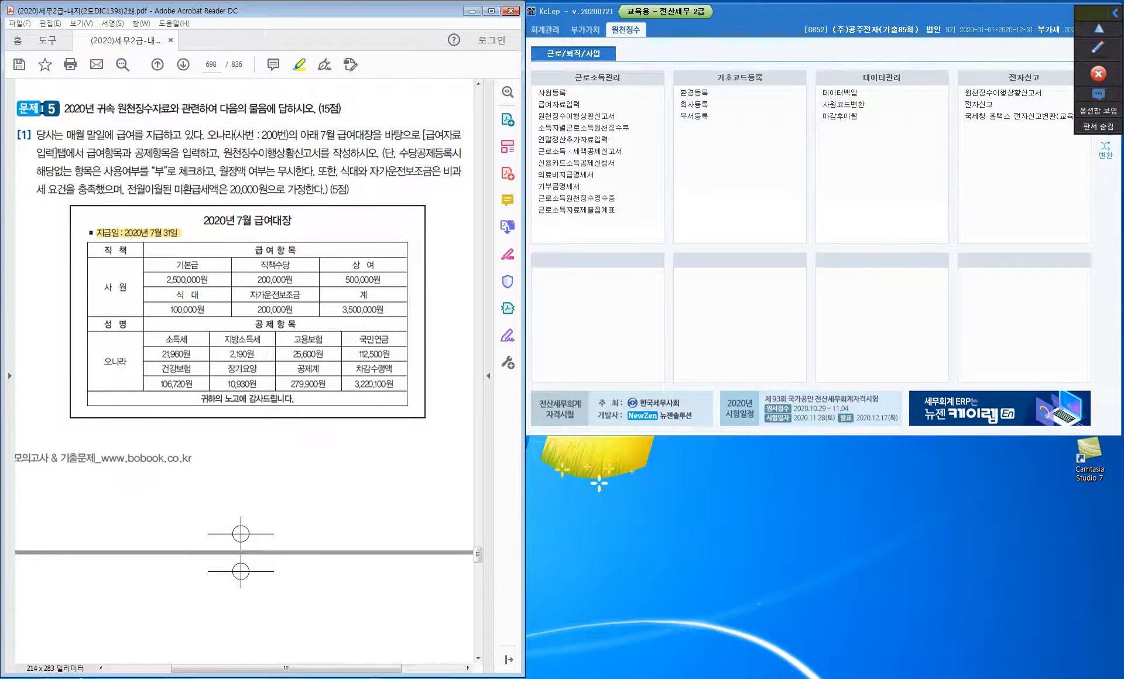
{"action": "left_click_drag", "start_coordinate": [422, 136], "coordinate": [462, 135]}
{"action": "left_click_drag", "start_coordinate": [37, 153], "coordinate": [56, 153]}
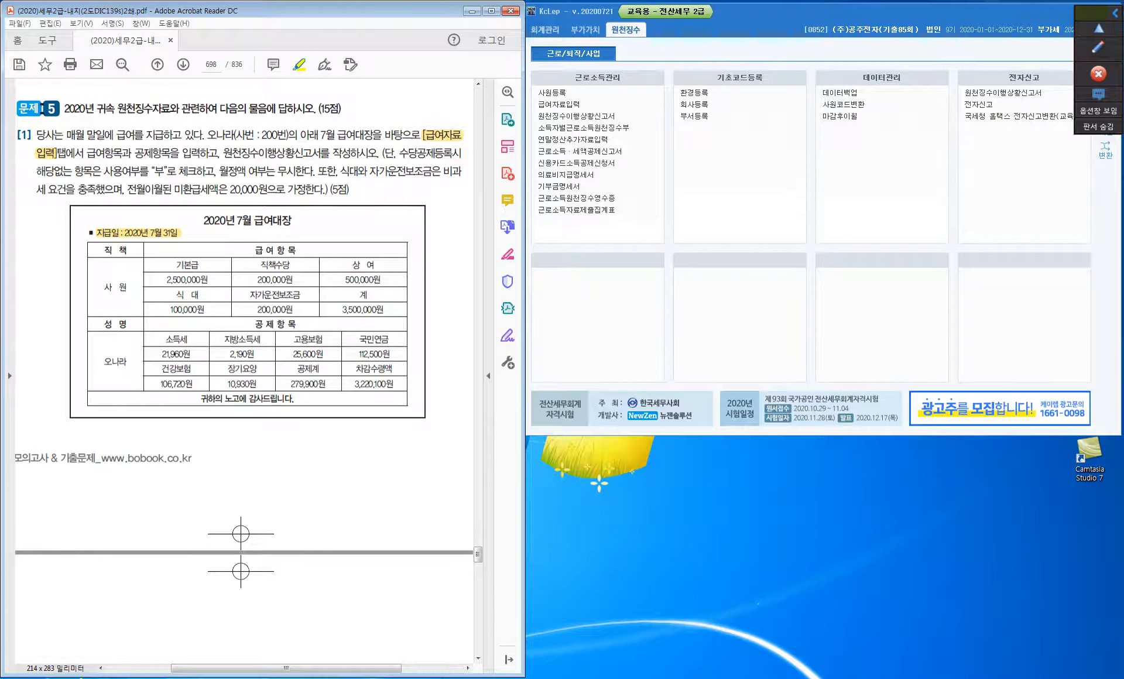
{"action": "left_click_drag", "start_coordinate": [224, 153], "coordinate": [322, 154]}
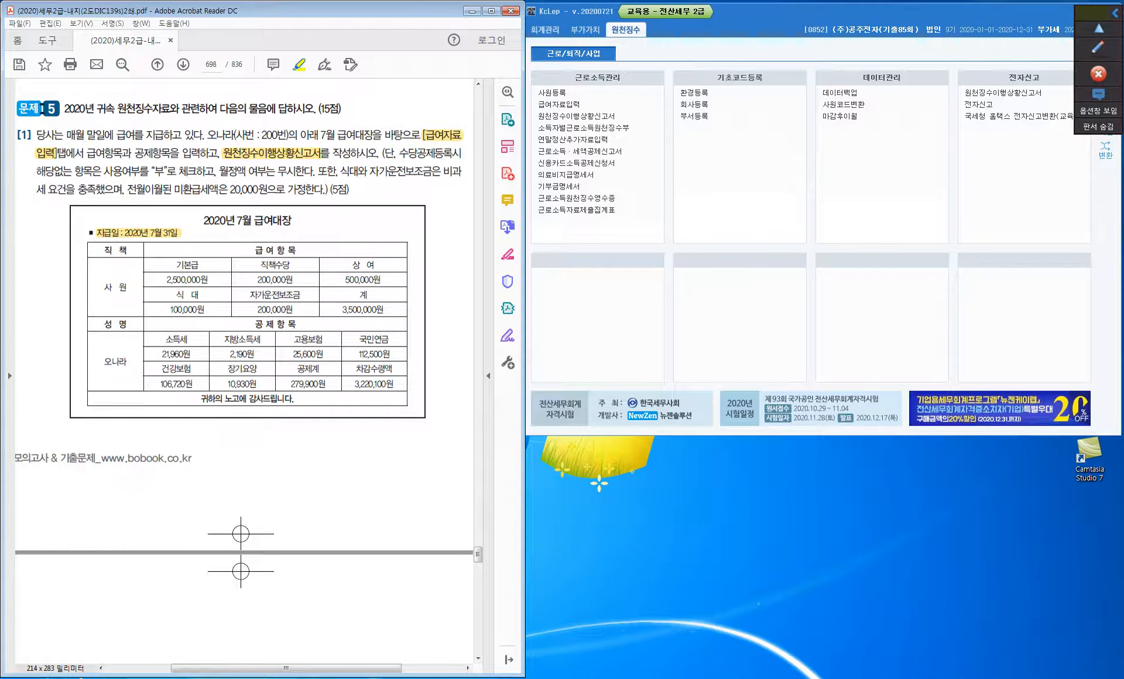
Step: Highlight "부", "식대와 자가운전보조금은" and "20,000원으로" in the problem text
{"action": "left_click_drag", "start_coordinate": [150, 171], "coordinate": [166, 172]}
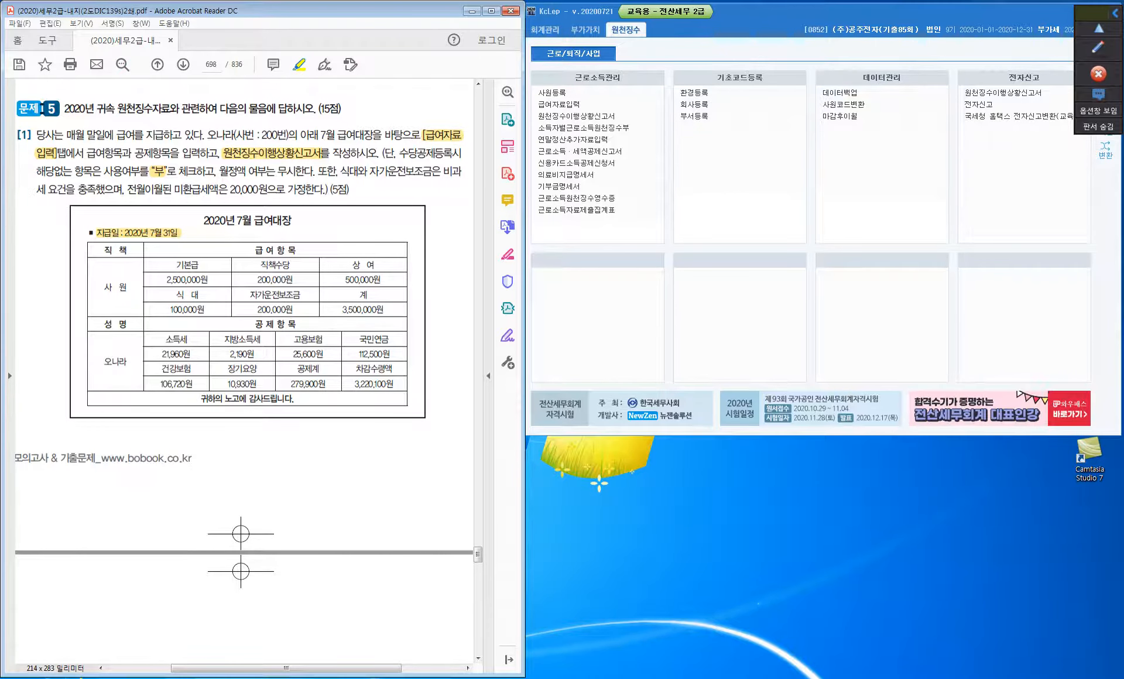
{"action": "left_click_drag", "start_coordinate": [339, 170], "coordinate": [441, 171]}
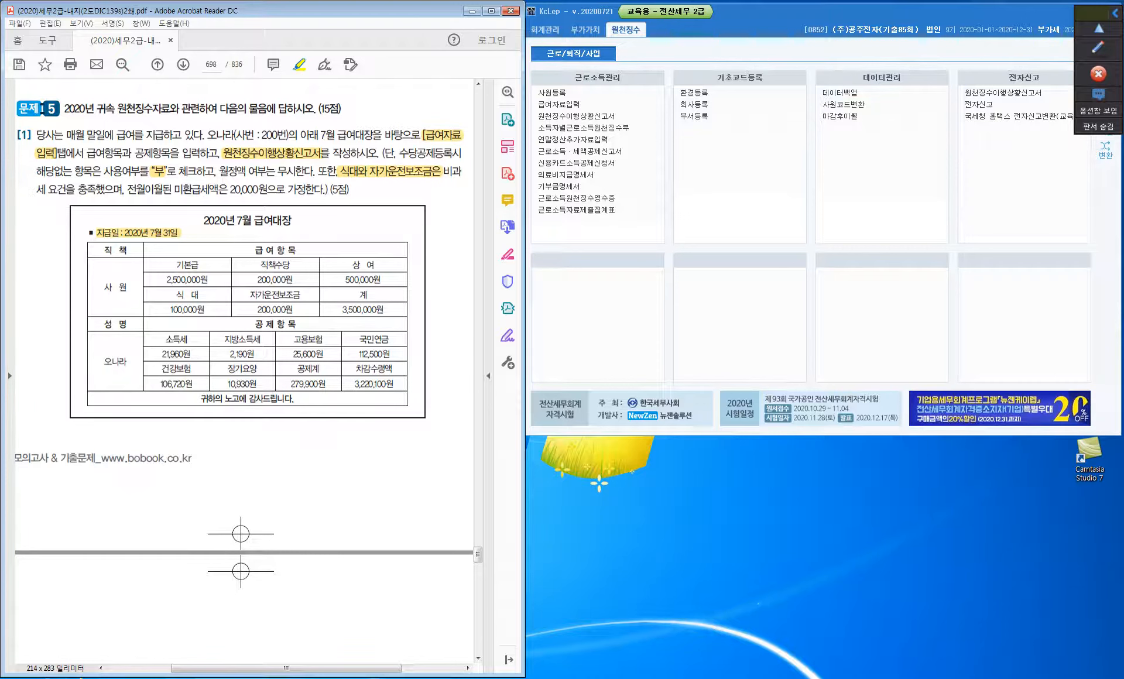
{"action": "left_click_drag", "start_coordinate": [230, 189], "coordinate": [287, 190]}
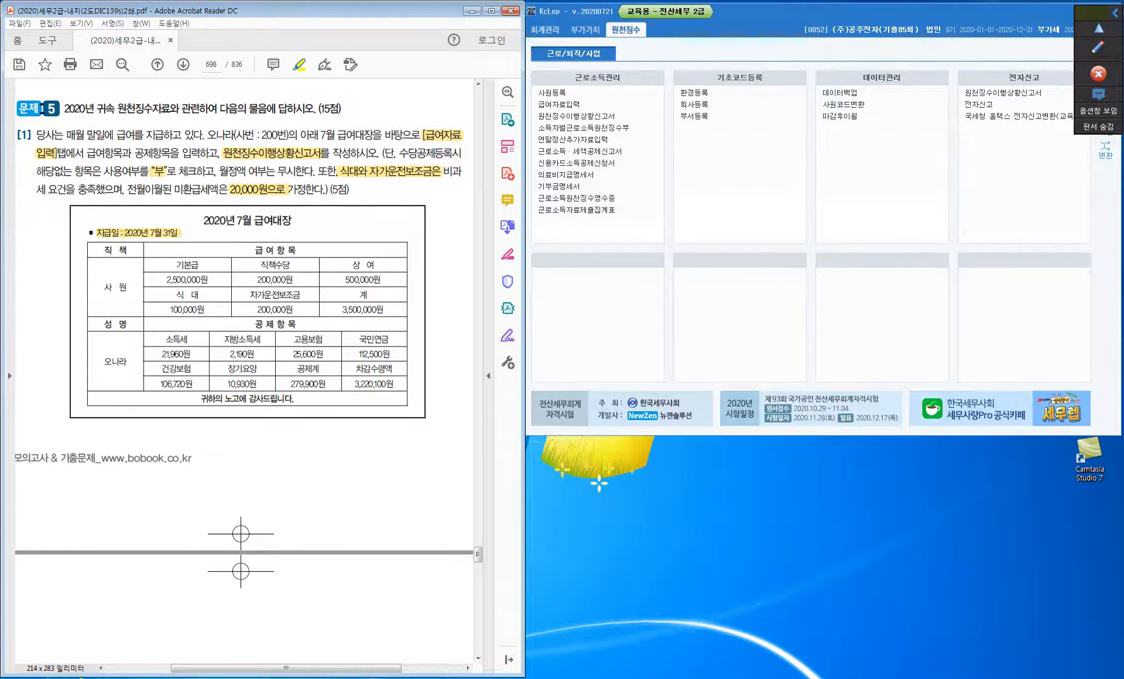
Step: Draw a red arrow from 미환급세액 to 원천징수이행상황신고서 and write 과세 beside 기본급, 직책수당 and 상여
{"action": "left_click", "coordinate": [1098, 47]}
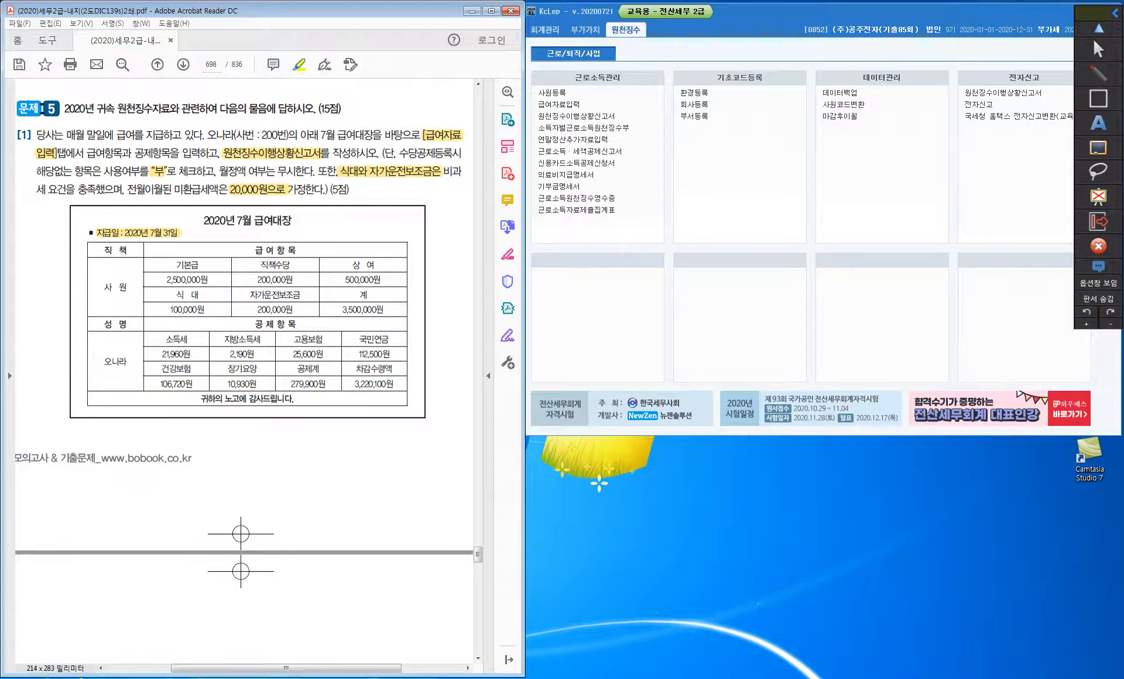
{"action": "mouse_move", "coordinate": [205, 184]}
{"action": "left_mouse_down"}
{"action": "mouse_move", "coordinate": [218, 112]}
{"action": "mouse_move", "coordinate": [255, 101]}
{"action": "mouse_move", "coordinate": [264, 143]}
{"action": "left_mouse_up"}
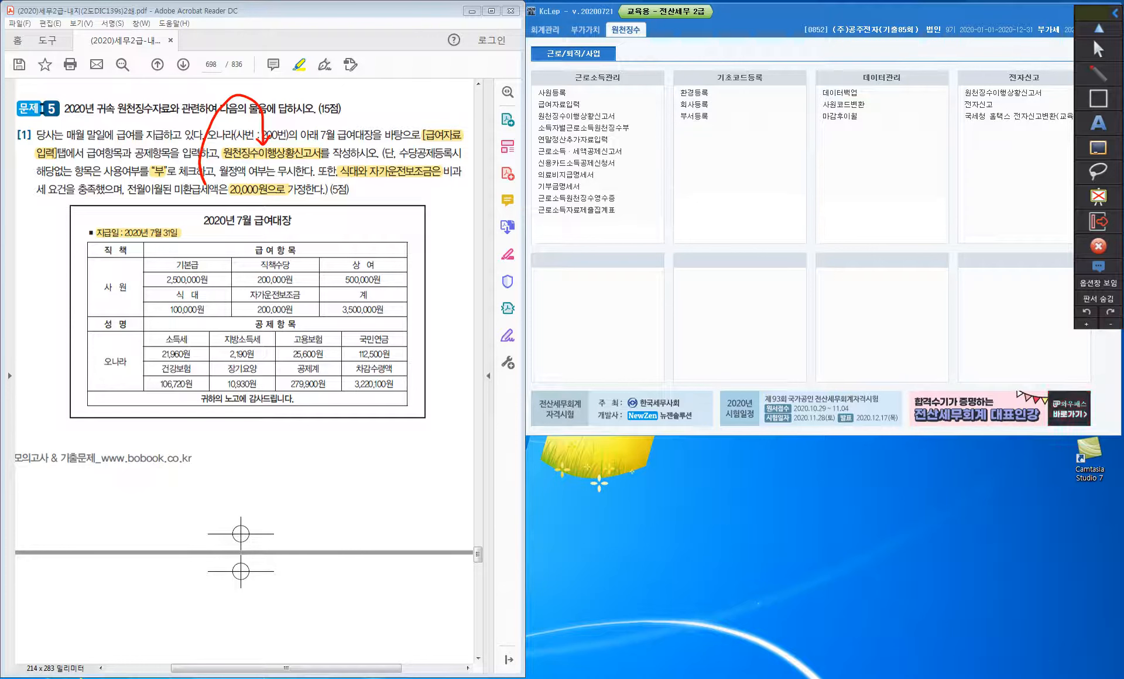
{"action": "left_click_drag", "start_coordinate": [203, 257], "coordinate": [224, 264]}
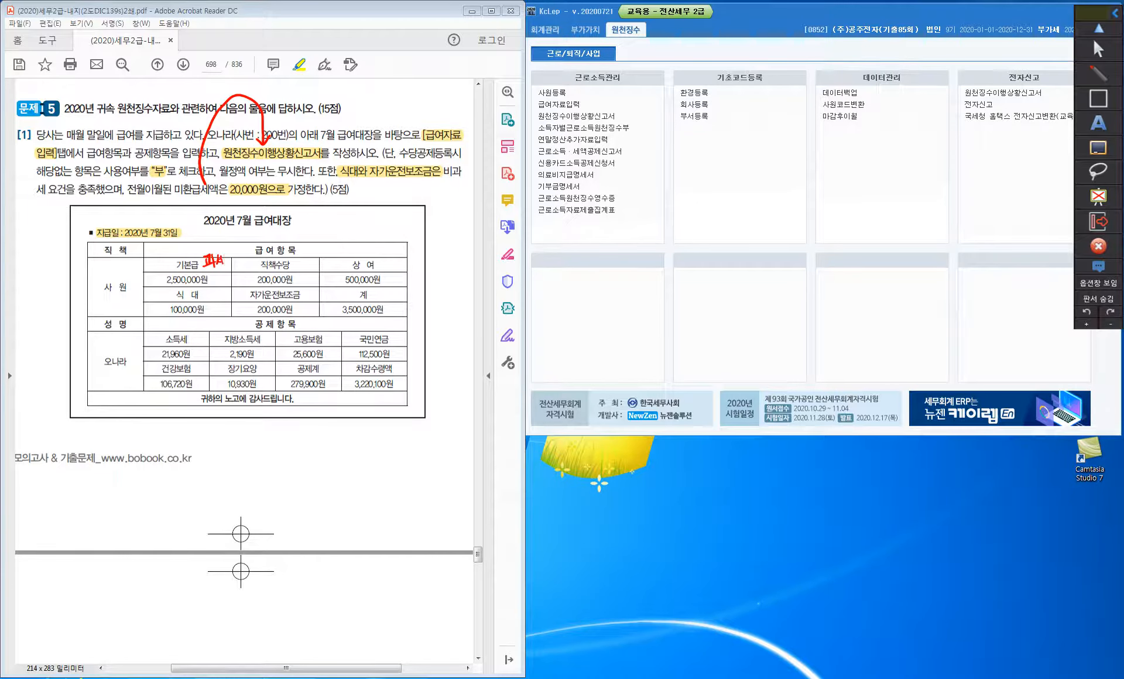
{"action": "left_click_drag", "start_coordinate": [292, 256], "coordinate": [314, 266]}
{"action": "left_click_drag", "start_coordinate": [385, 256], "coordinate": [410, 266]}
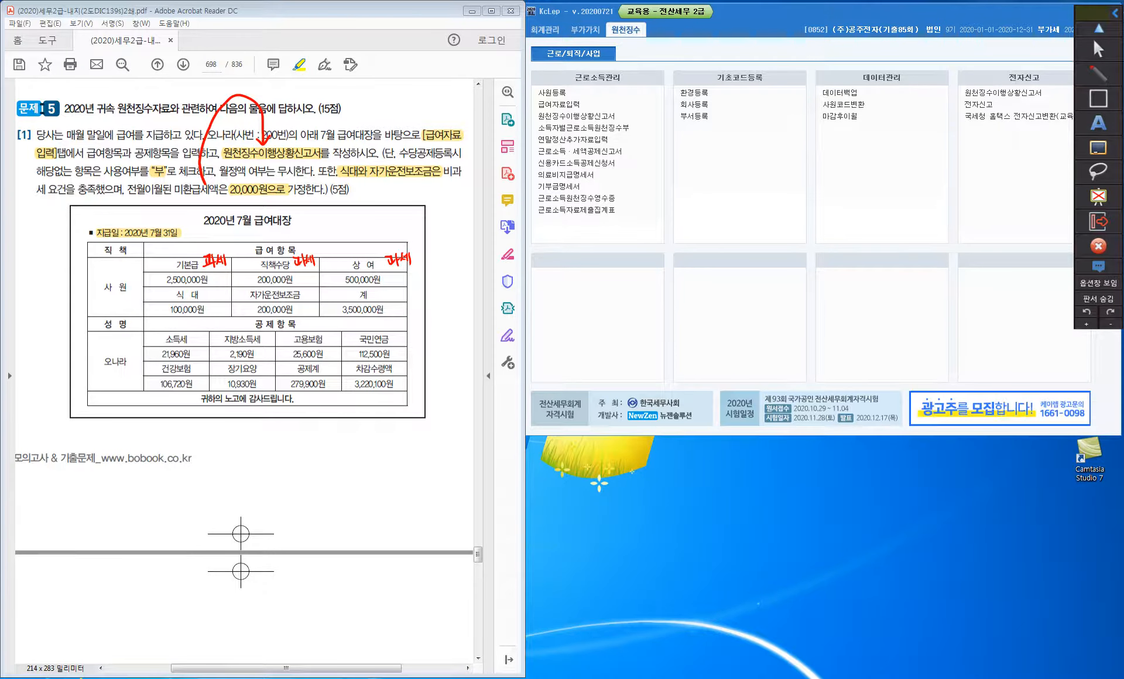
Step: Circle "비과" in the problem text and write 비과세 beside 식대 and 자가운전보조금 in the payroll table
{"action": "mouse_move", "coordinate": [462, 177]}
{"action": "left_mouse_down"}
{"action": "mouse_move", "coordinate": [442, 164]}
{"action": "mouse_move", "coordinate": [463, 177]}
{"action": "left_mouse_up"}
{"action": "left_click_drag", "start_coordinate": [202, 291], "coordinate": [207, 299]}
{"action": "mouse_move", "coordinate": [212, 290]}
{"action": "left_mouse_down"}
{"action": "mouse_move", "coordinate": [212, 300]}
{"action": "mouse_move", "coordinate": [233, 298]}
{"action": "left_mouse_up"}
{"action": "left_click_drag", "start_coordinate": [304, 289], "coordinate": [331, 295]}
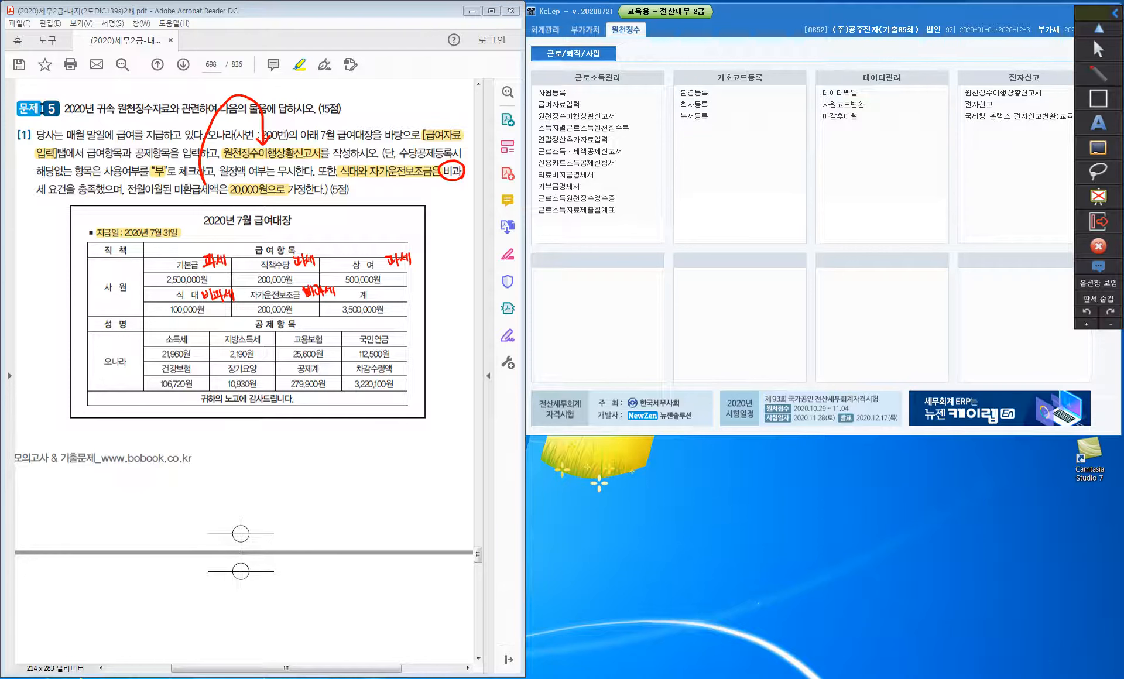
{"action": "key", "text": "Escape"}
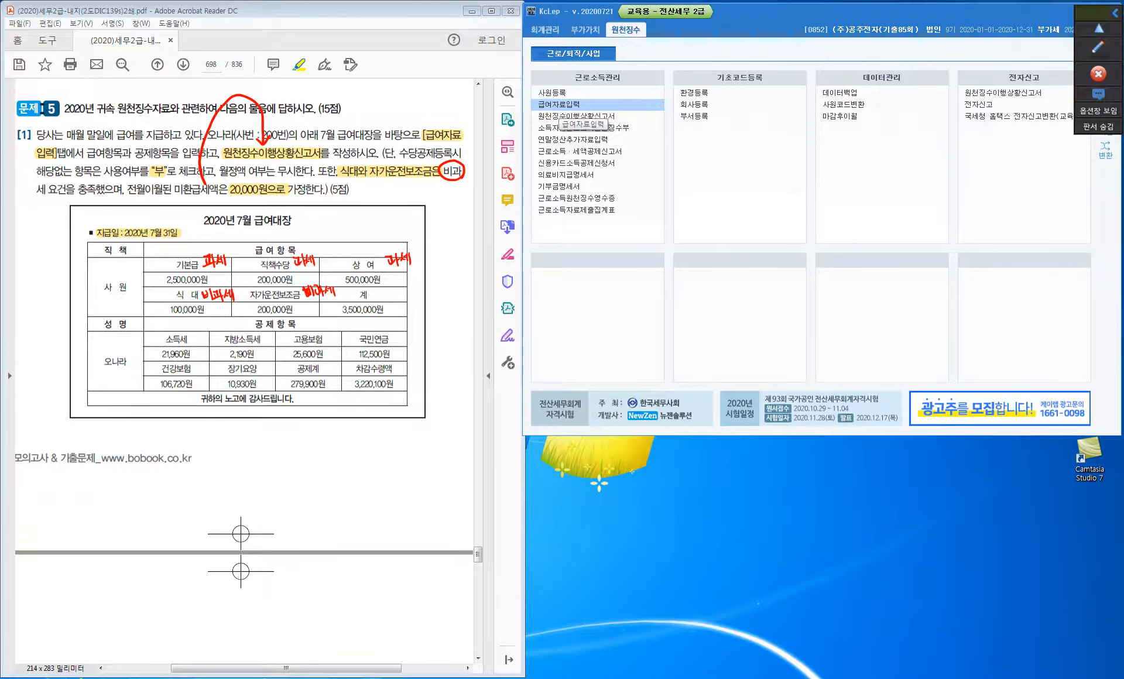
Step: Open the allowance and deduction registration of 급여자료입력 in KcLep and set 월차수당's 사용여부 to 부
{"action": "left_click", "coordinate": [559, 104]}
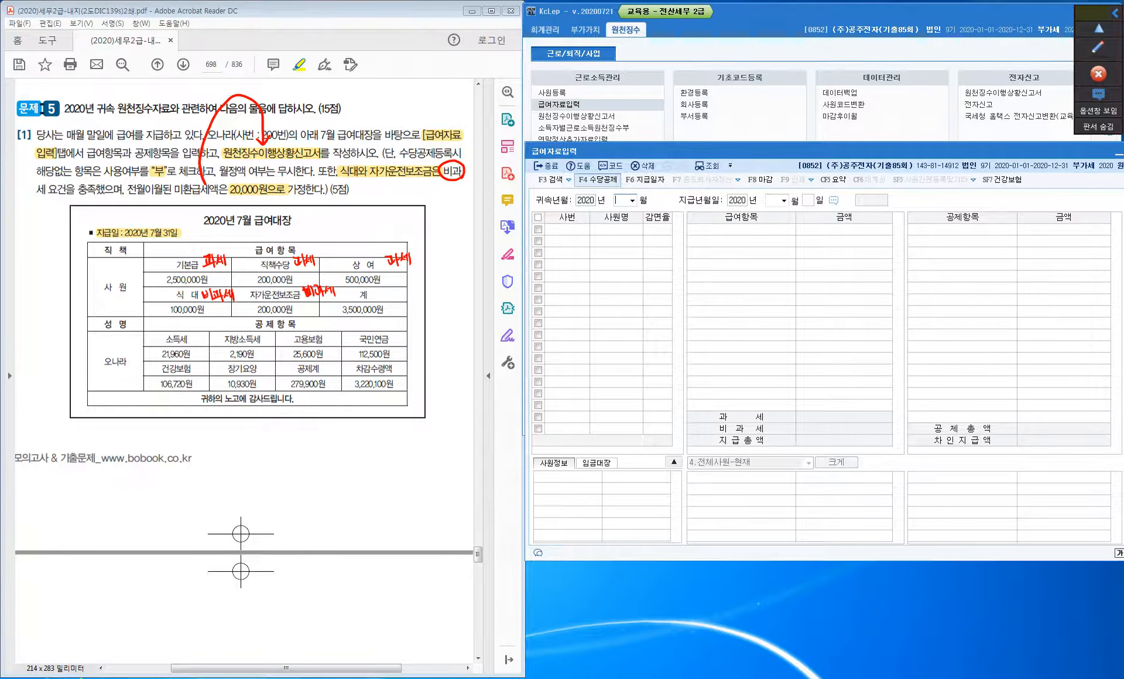
{"action": "left_click", "coordinate": [594, 179]}
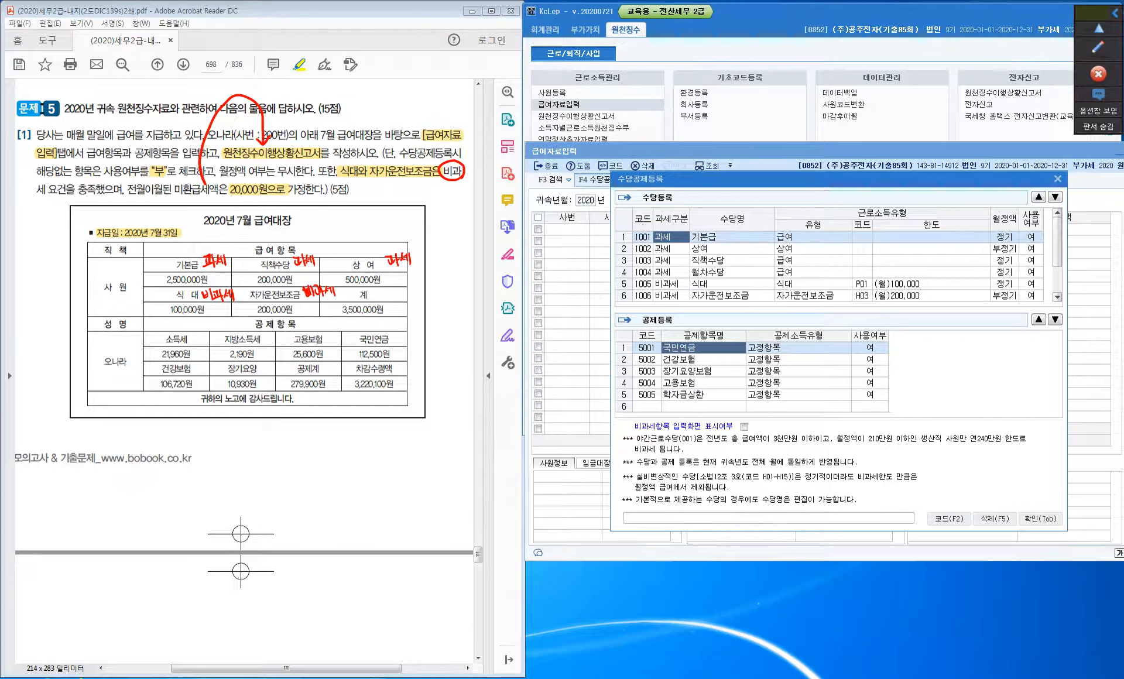
{"action": "left_click", "coordinate": [1031, 272]}
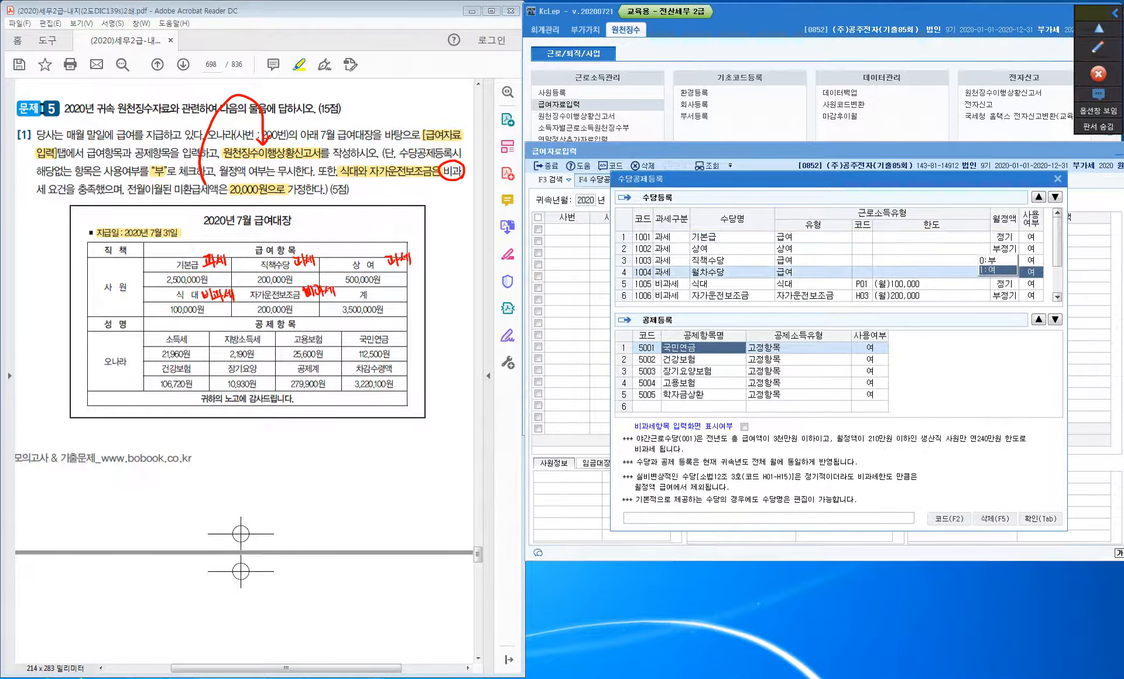
{"action": "key", "text": "0"}
{"action": "key", "text": "Return"}
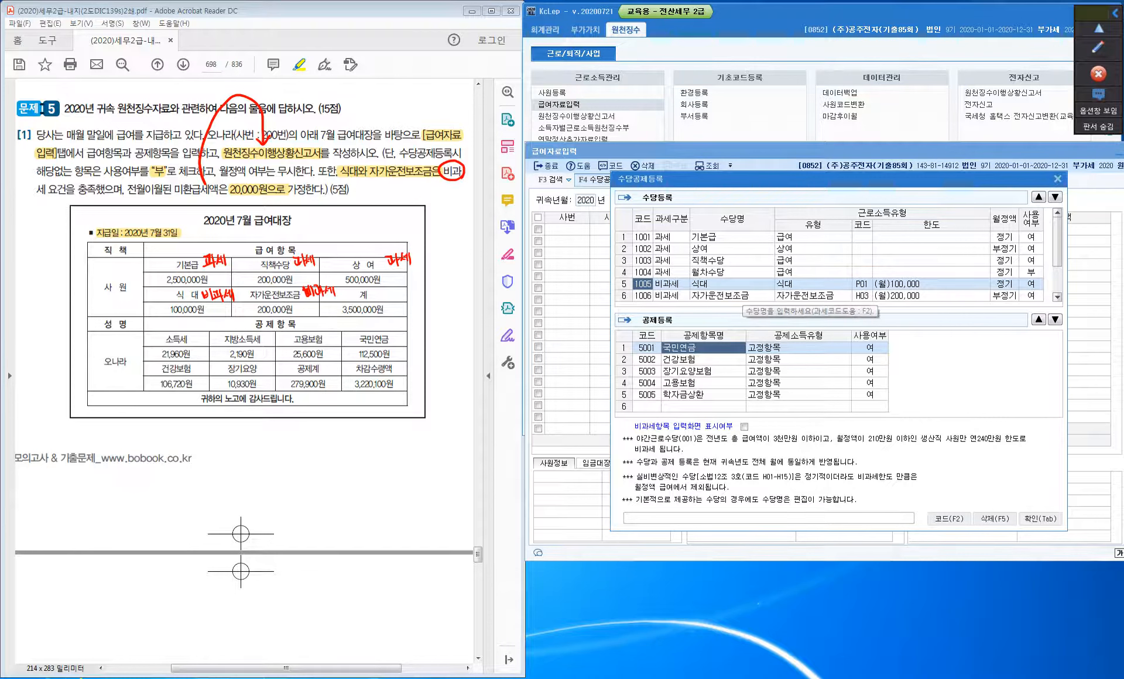
Step: Set 야간근로수당's 사용여부 to 부 and confirm the allowance and deduction registration
{"action": "left_click_drag", "start_coordinate": [1057, 246], "coordinate": [1057, 274]}
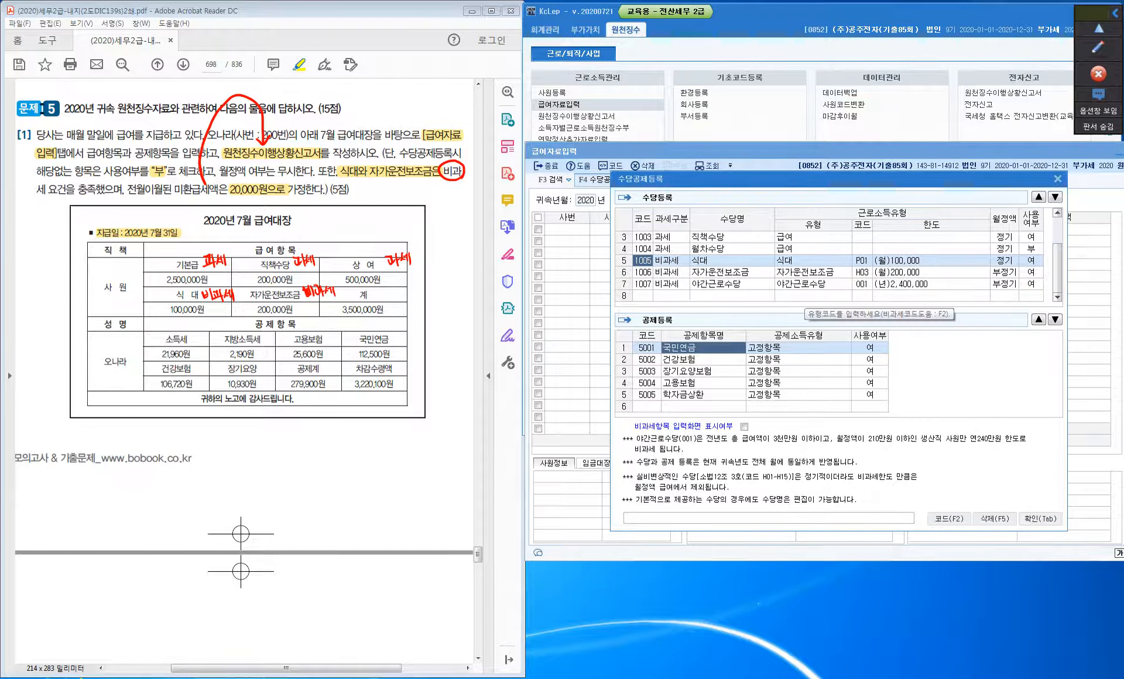
{"action": "left_click", "coordinate": [1032, 284]}
{"action": "key", "text": "0"}
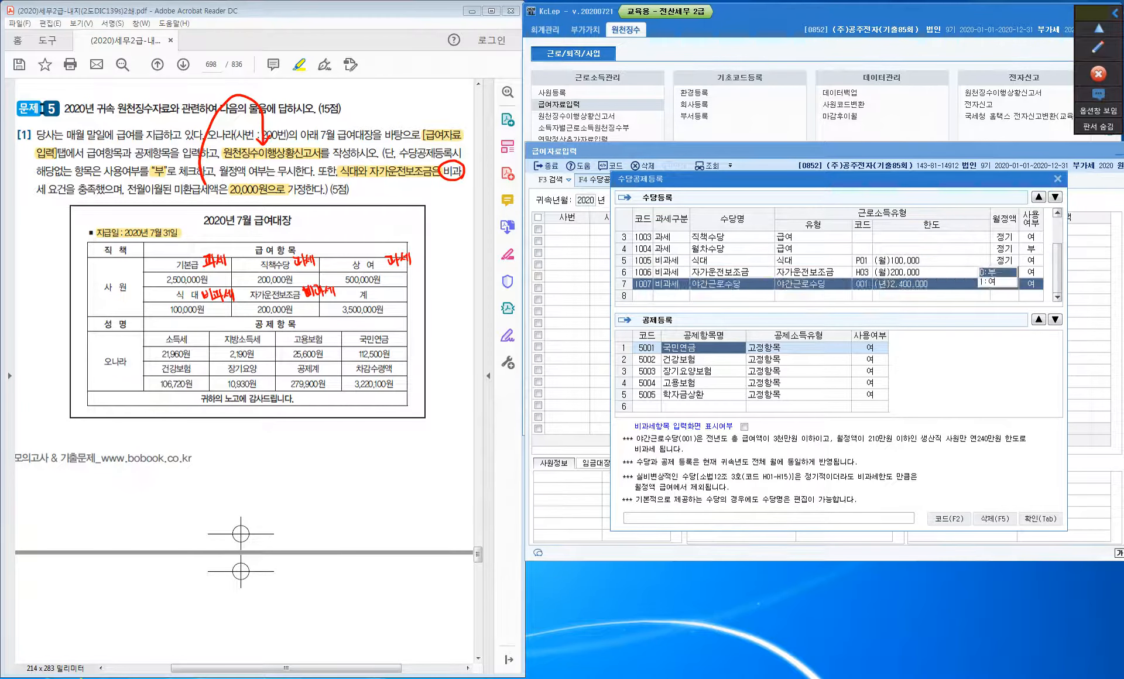
{"action": "key", "text": "Return"}
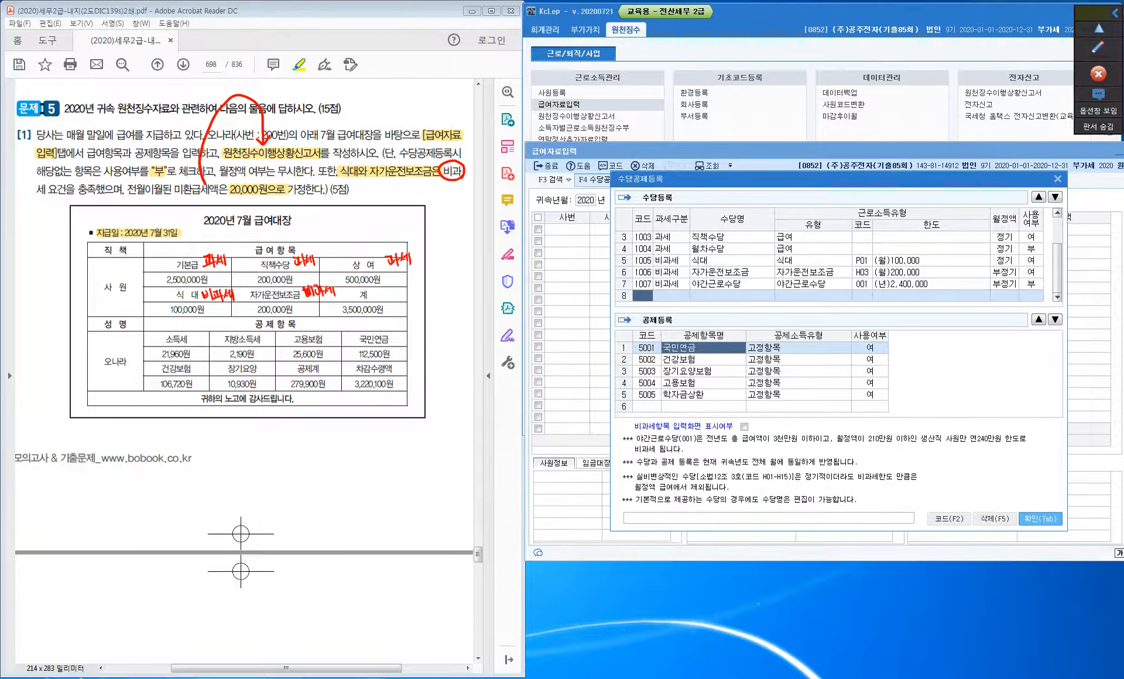
{"action": "left_click", "coordinate": [1040, 519]}
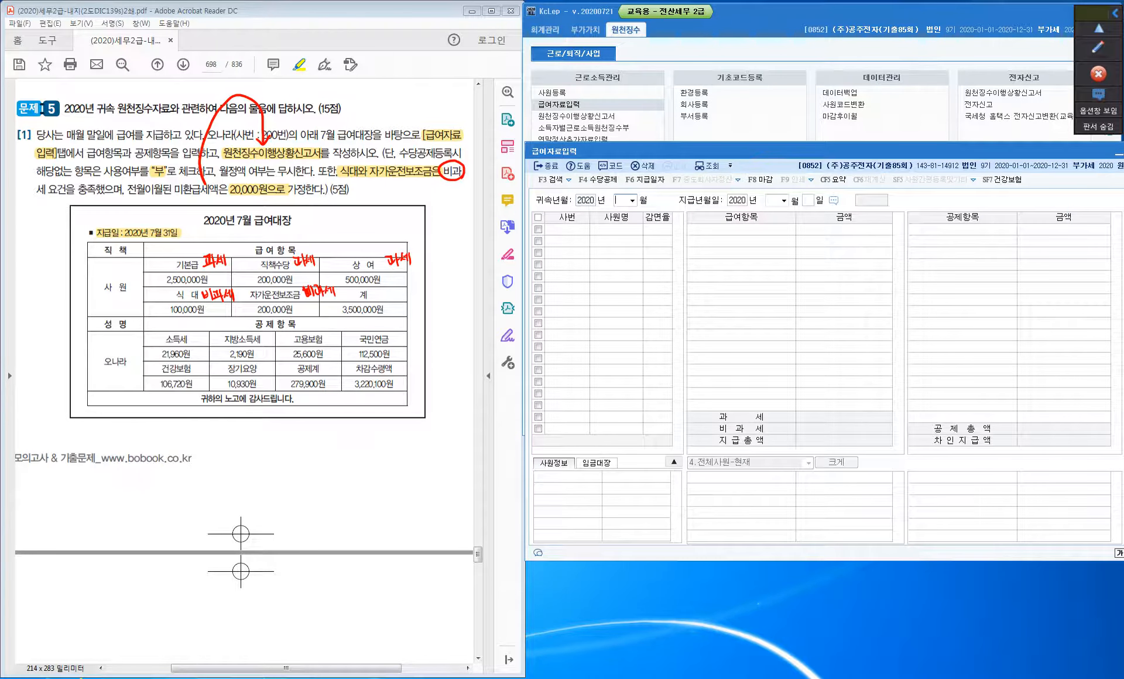
Step: Set the 귀속년월 to July 2020 and the 지급년월일 to 2020-07-31, loading the employee list
{"action": "type", "text": "07"}
{"action": "key", "text": "Return"}
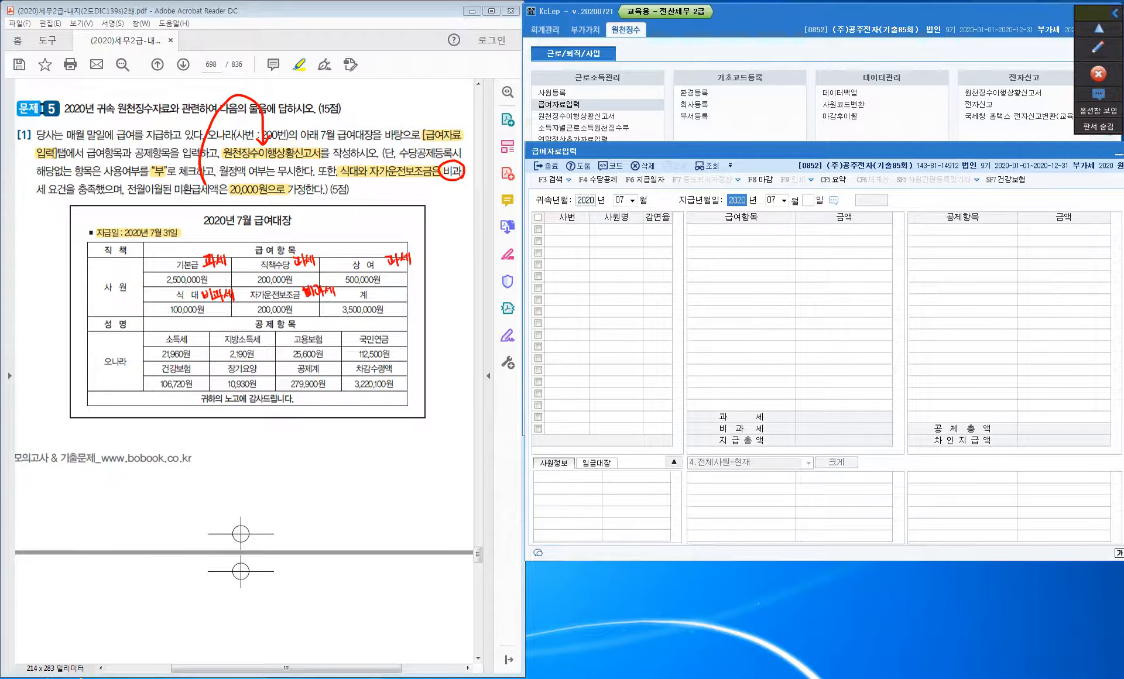
{"action": "key", "text": "Return"}
{"action": "key", "text": "Return"}
{"action": "type", "text": "31"}
{"action": "key", "text": "Return"}
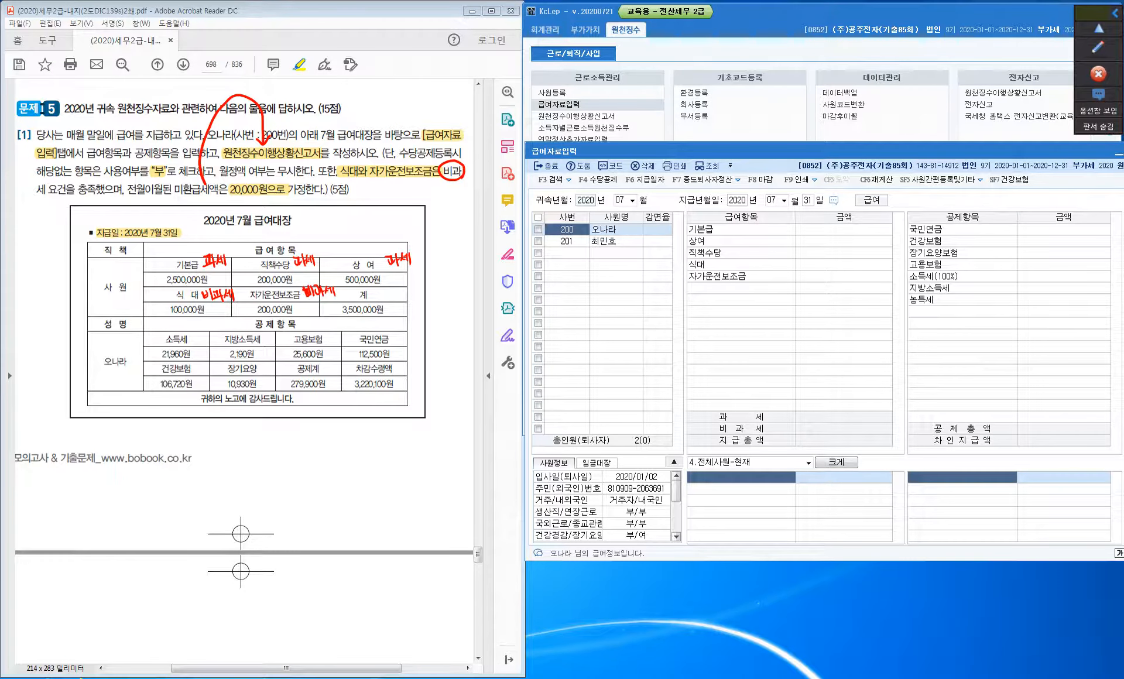
Step: Enter employee 200's taxable pay: 기본급 2,500,000, 상여 500,000 and 직책수당 200,000
{"action": "left_click", "coordinate": [844, 229]}
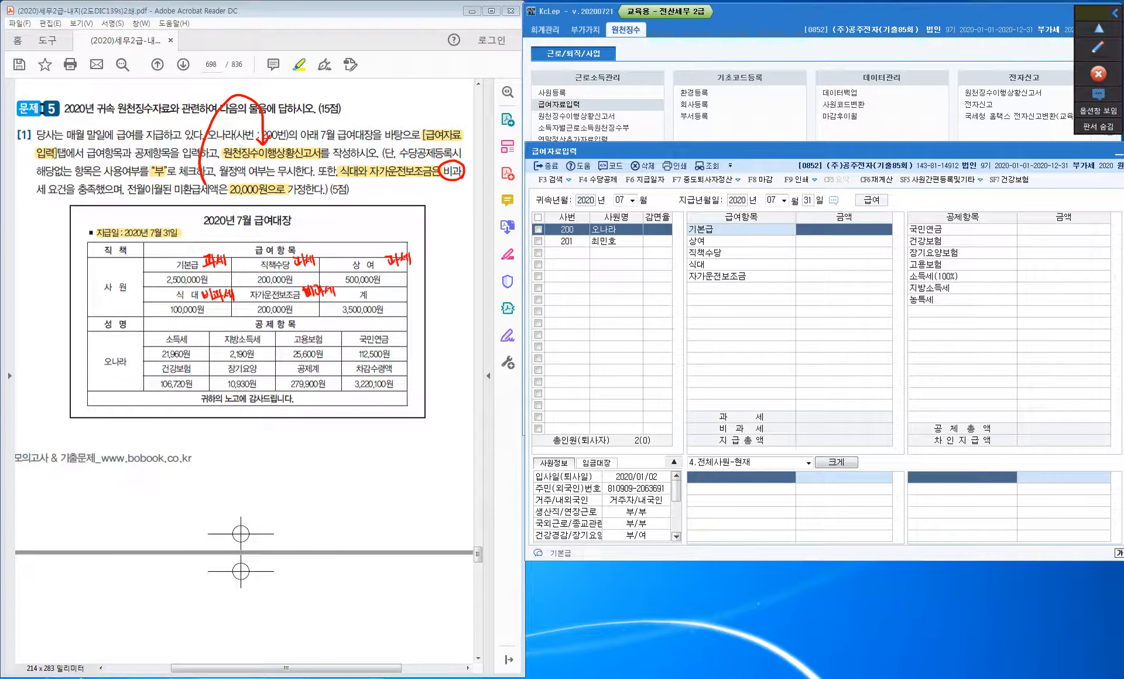
{"action": "type", "text": "2500000"}
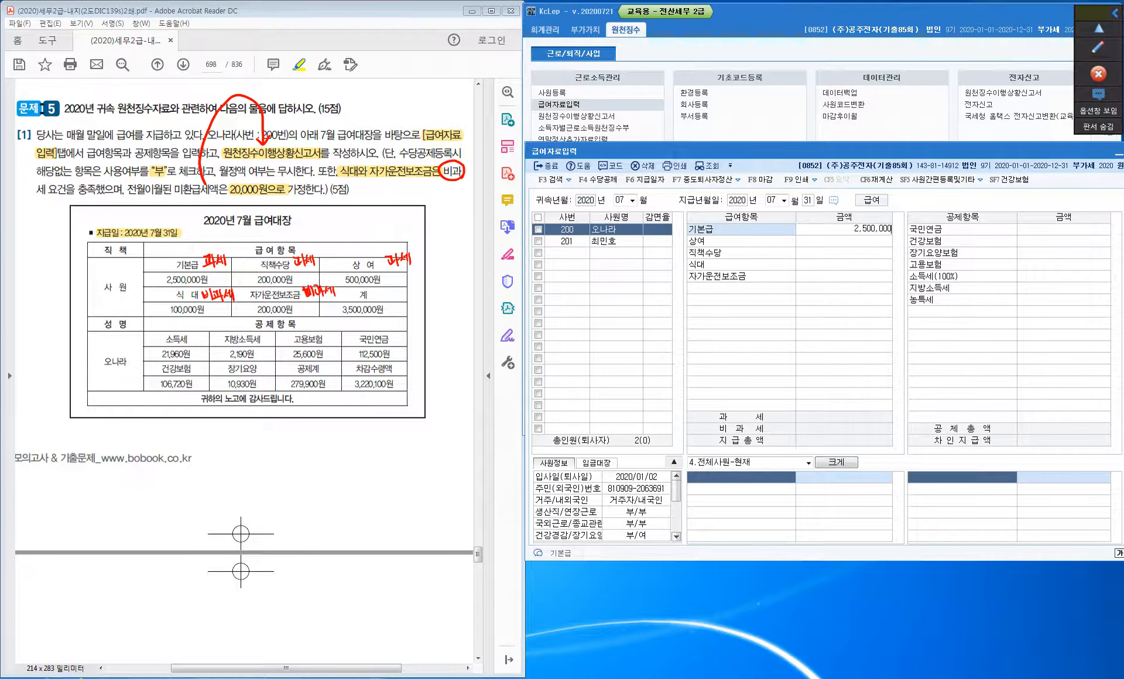
{"action": "key", "text": "Return"}
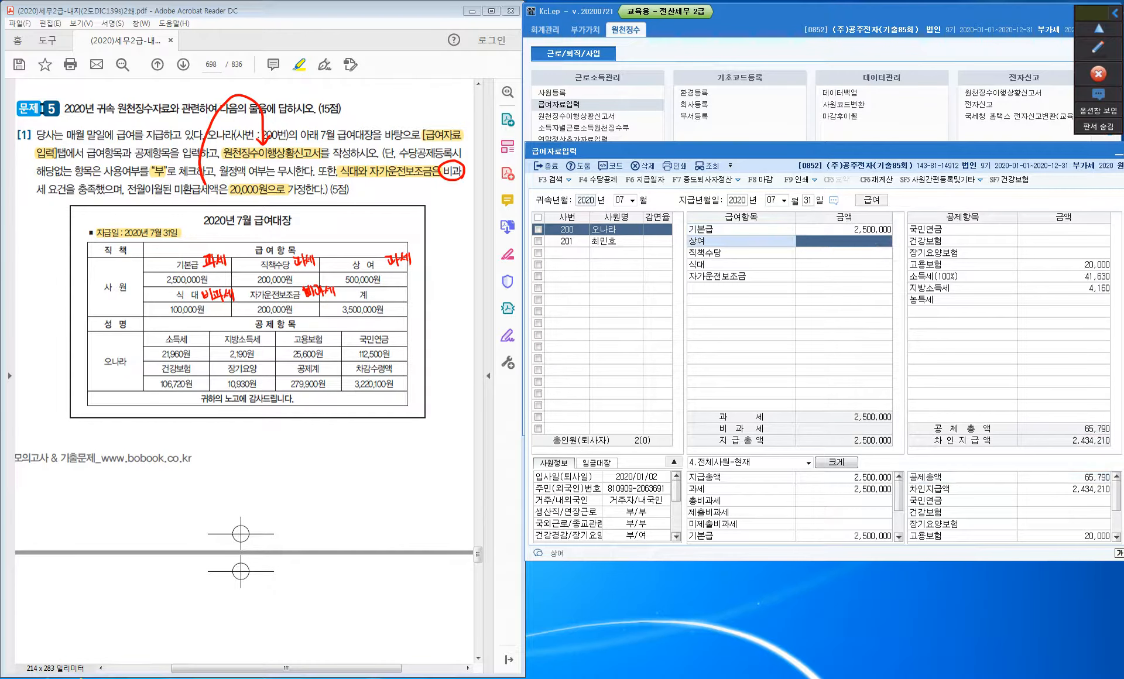
{"action": "type", "text": "5000000"}
{"action": "key", "text": "Return"}
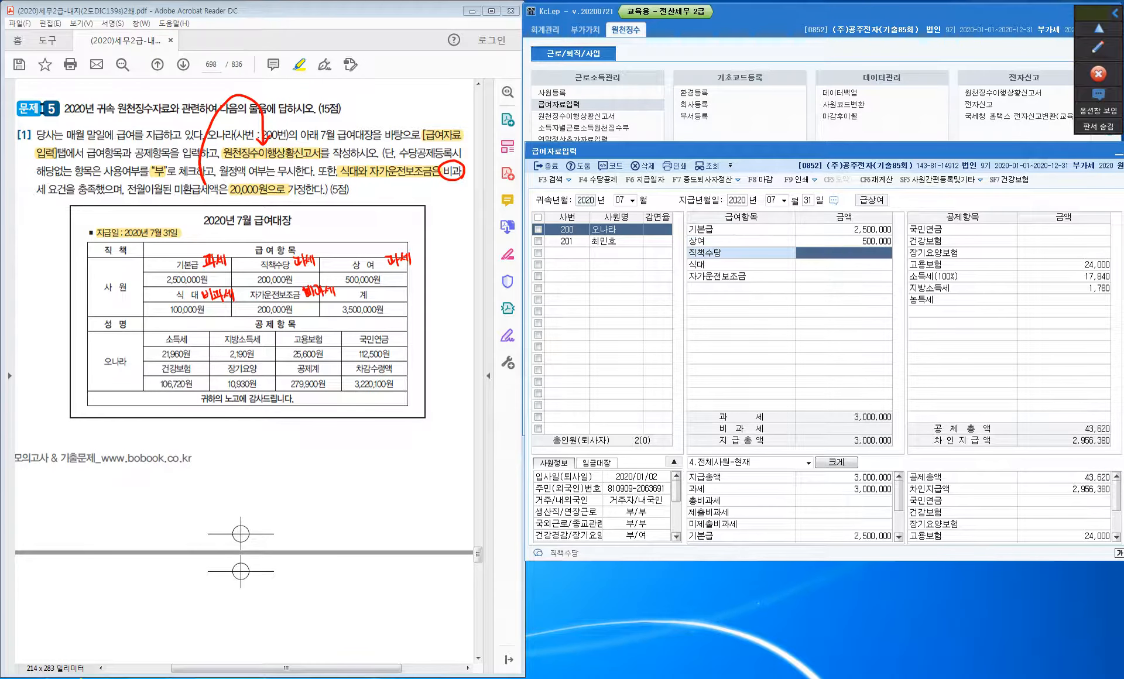
{"action": "type", "text": "2000000"}
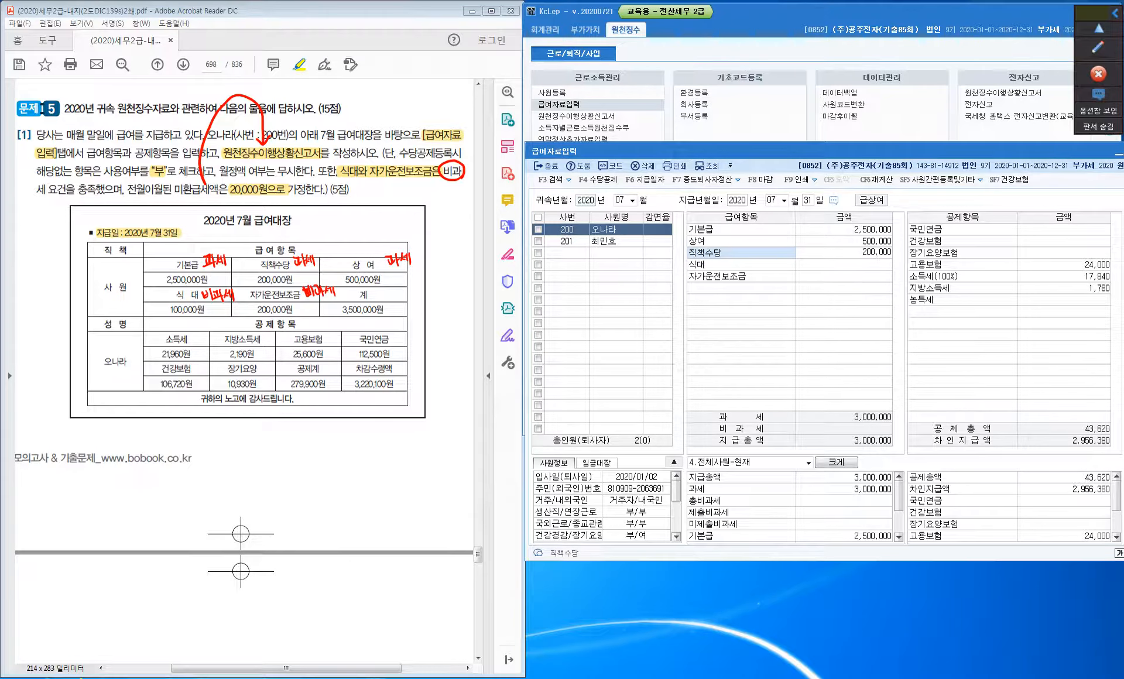
{"action": "key", "text": "Return"}
Step: Enter the employee's non-taxable pay: 식대 100,000 and 자가운전보조금 200,000
{"action": "type", "text": "1000000"}
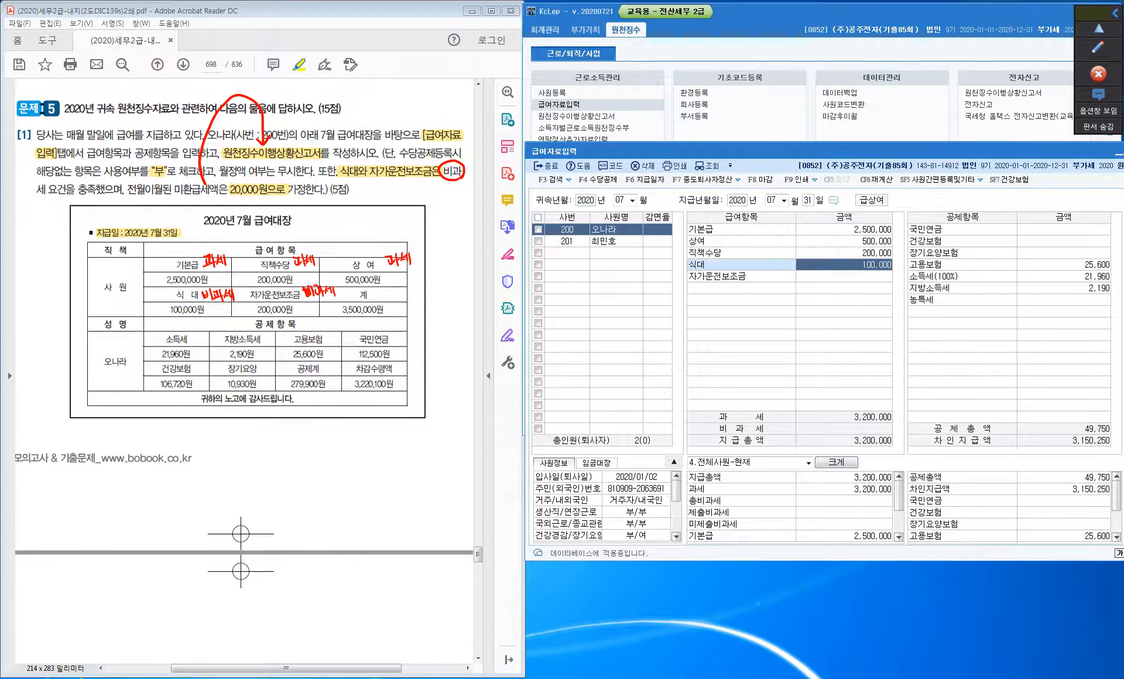
{"action": "key", "text": "Return"}
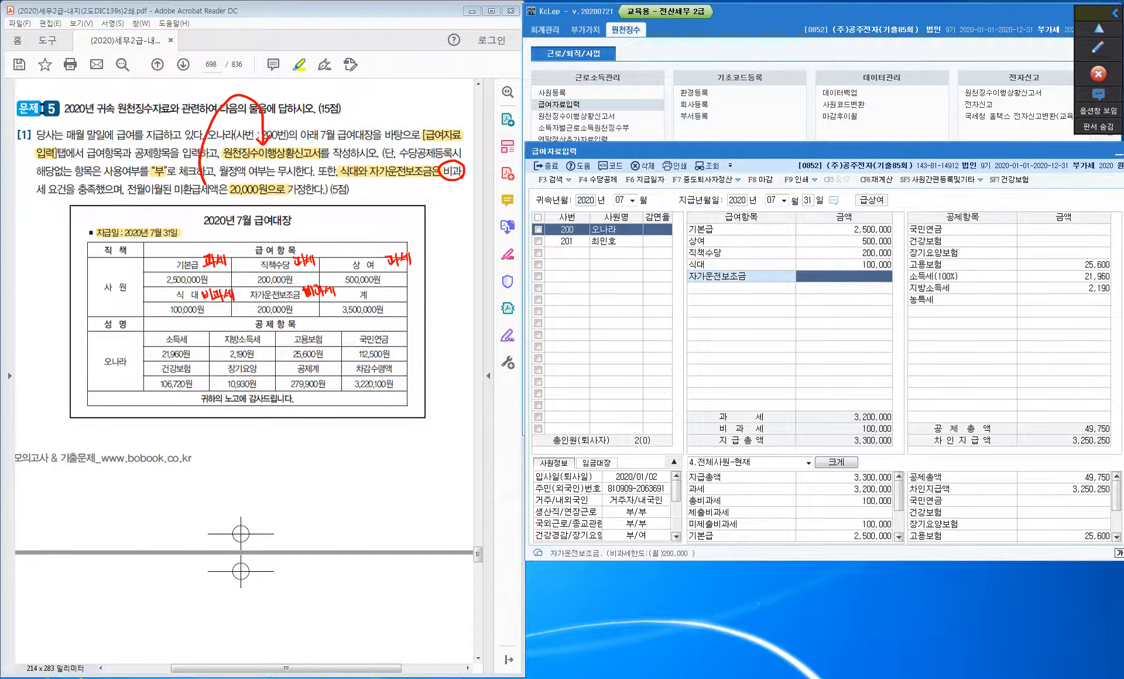
{"action": "type", "text": "2000000"}
{"action": "key", "text": "Return"}
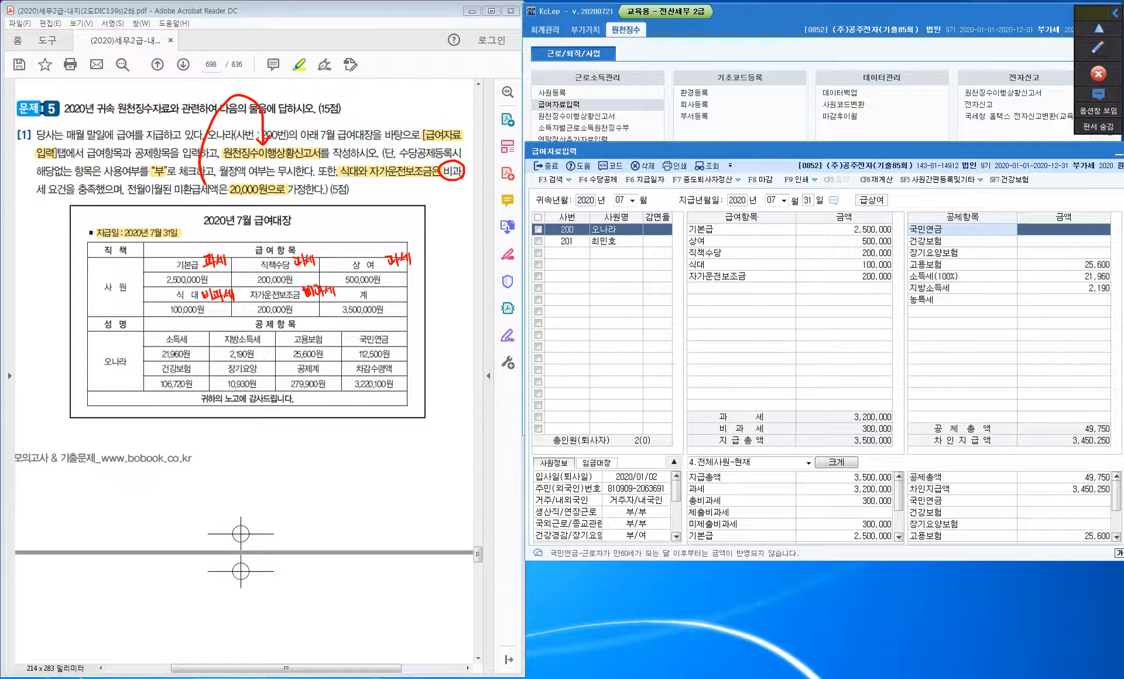
Step: Enter employee 200's 국민연금 of 112,500 and 건강보험 of 106,720, and accept the calculated amounts for the other deductions
{"action": "type", "text": "112500"}
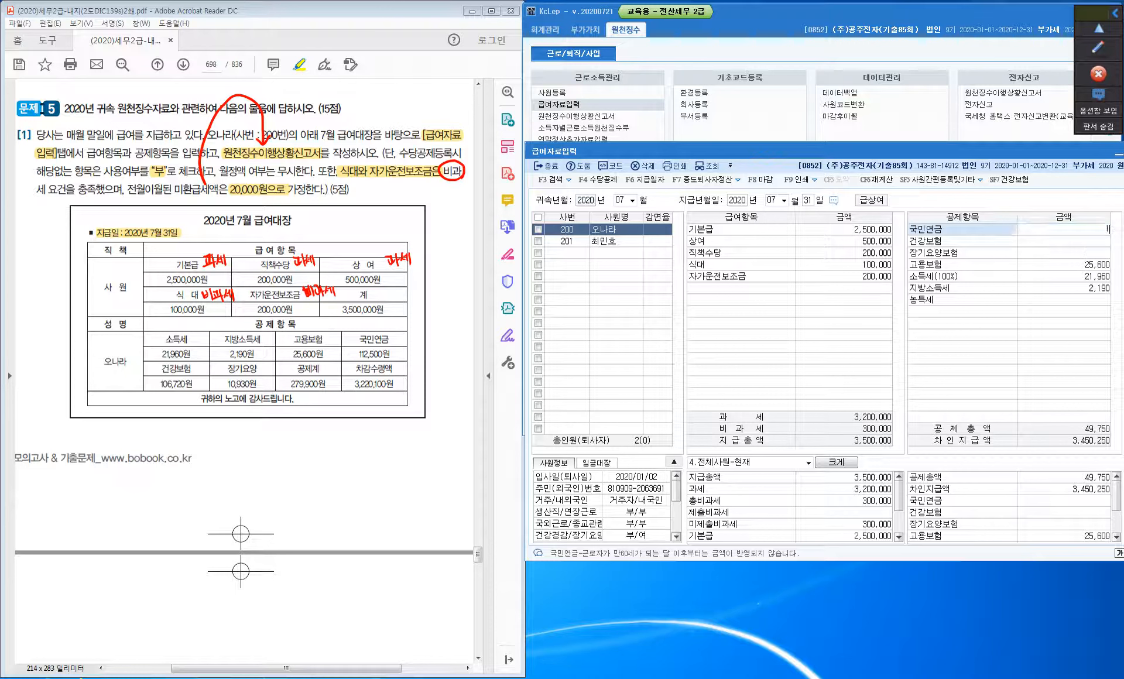
{"action": "key", "text": "Return"}
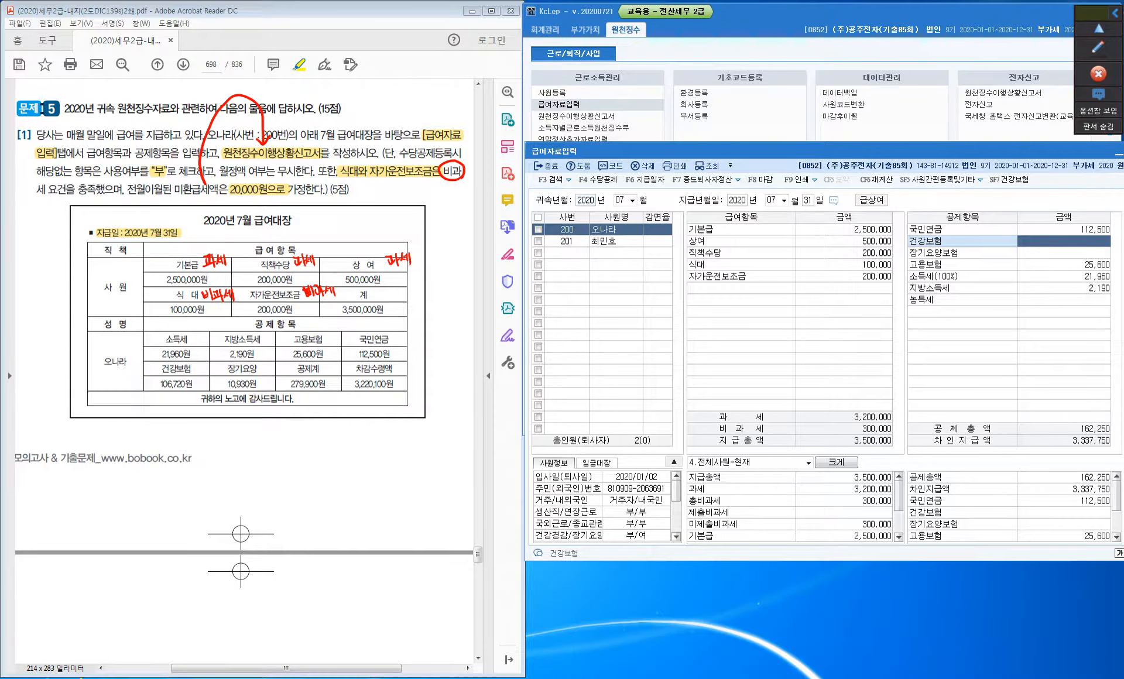
{"action": "type", "text": "106720"}
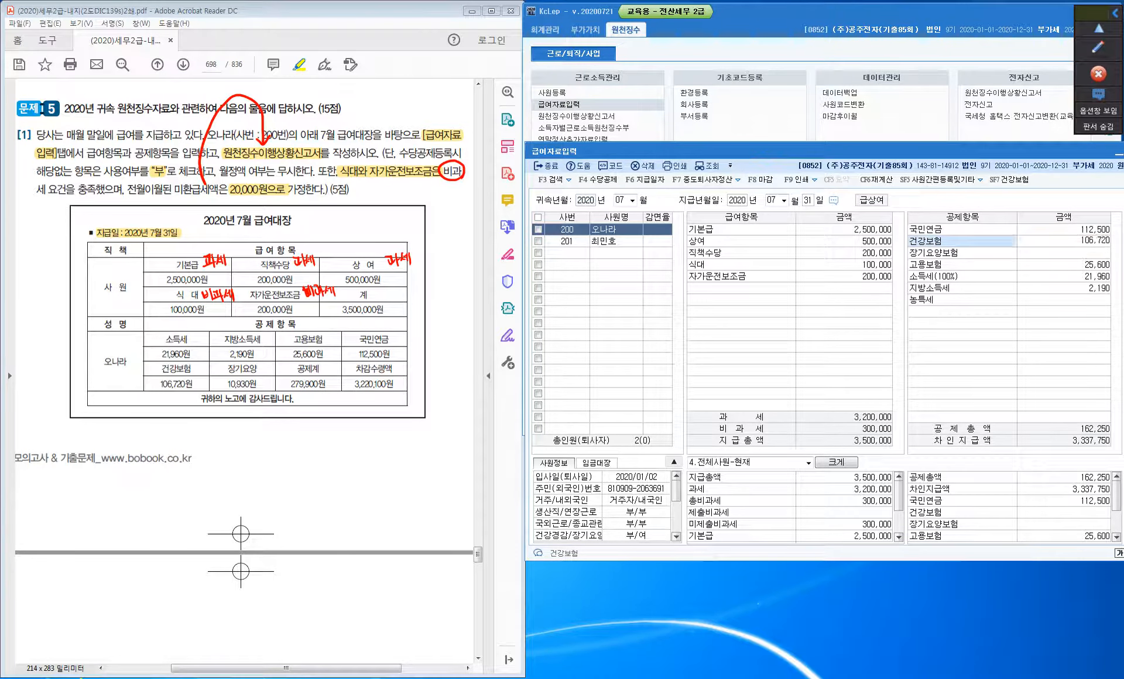
{"action": "key", "text": "Return"}
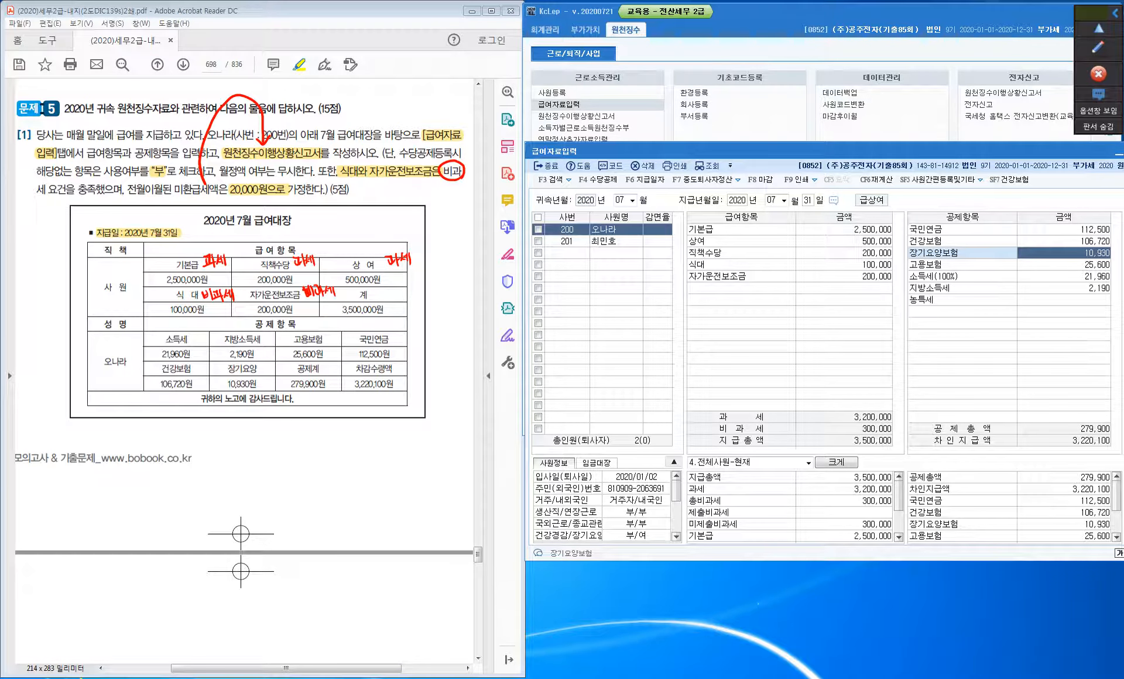
{"action": "key", "text": "Return"}
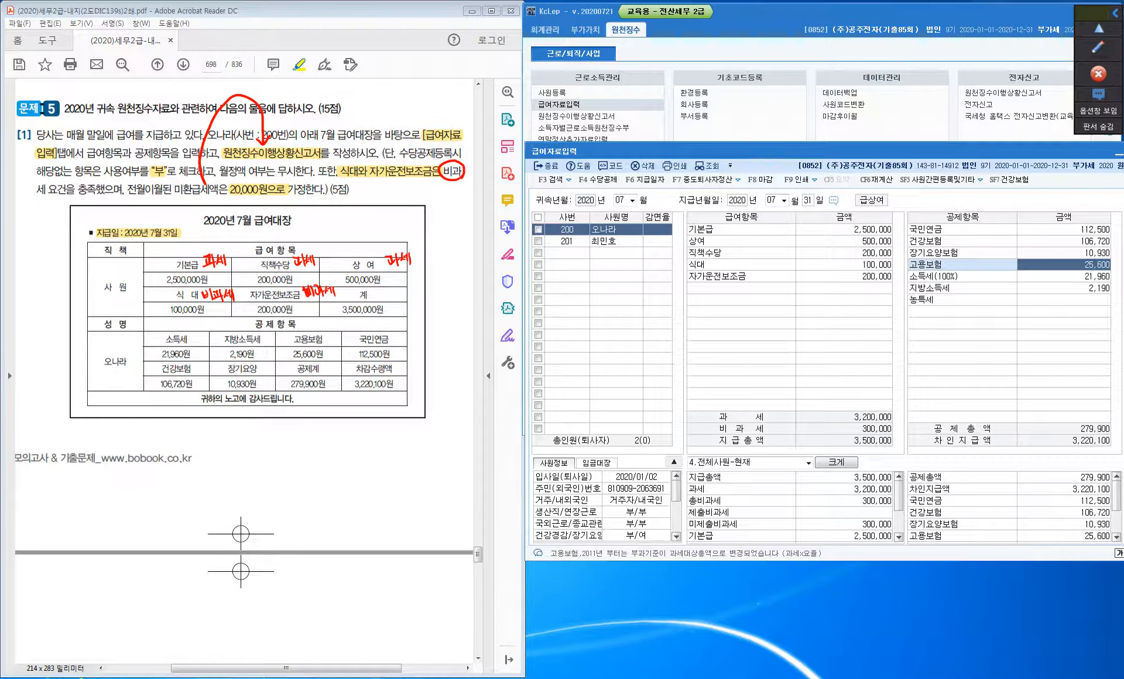
{"action": "key", "text": "Return"}
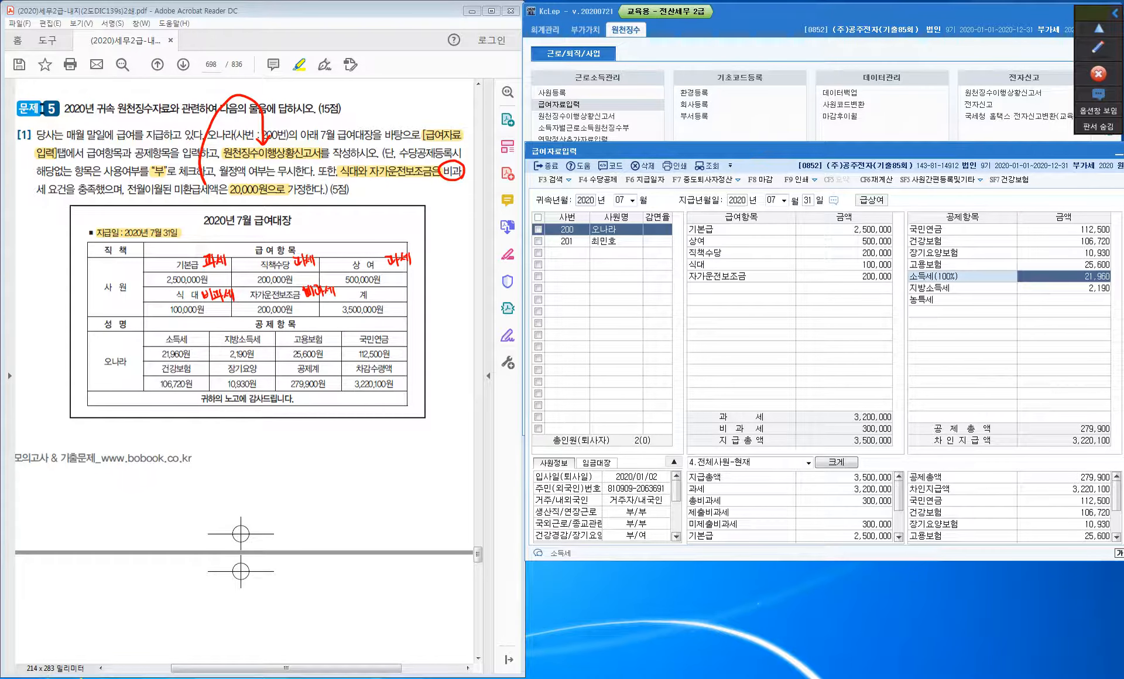
{"action": "key", "text": "Return"}
{"action": "key", "text": "Return"}
{"action": "key", "text": "Return"}
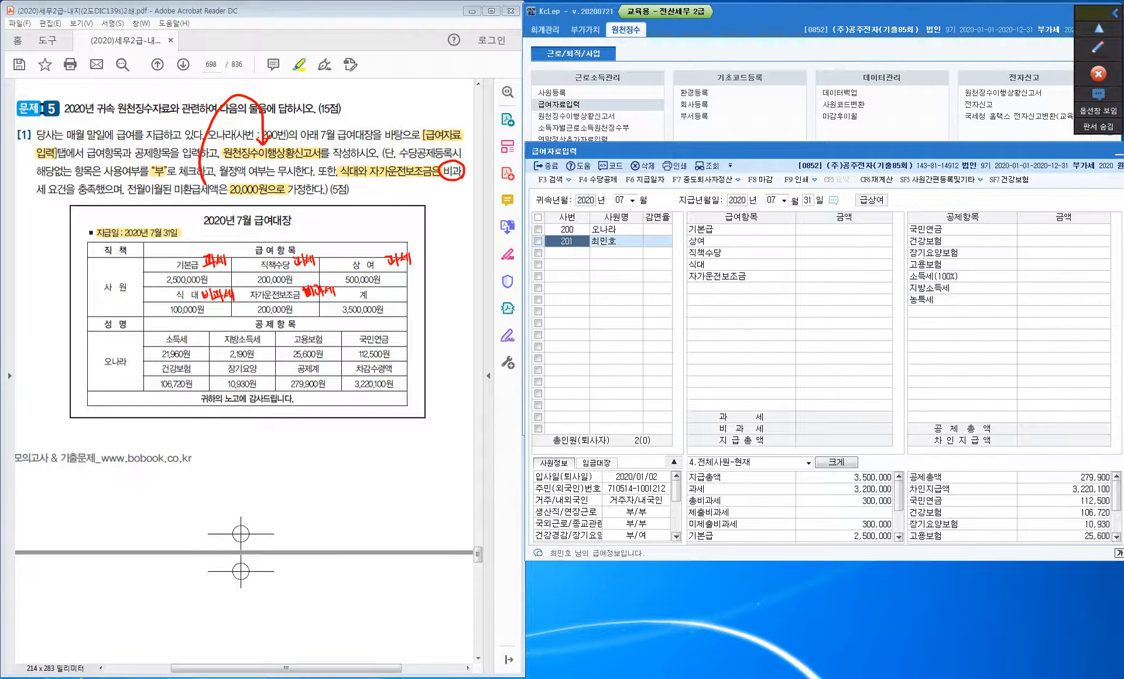
{"action": "key", "text": "Up"}
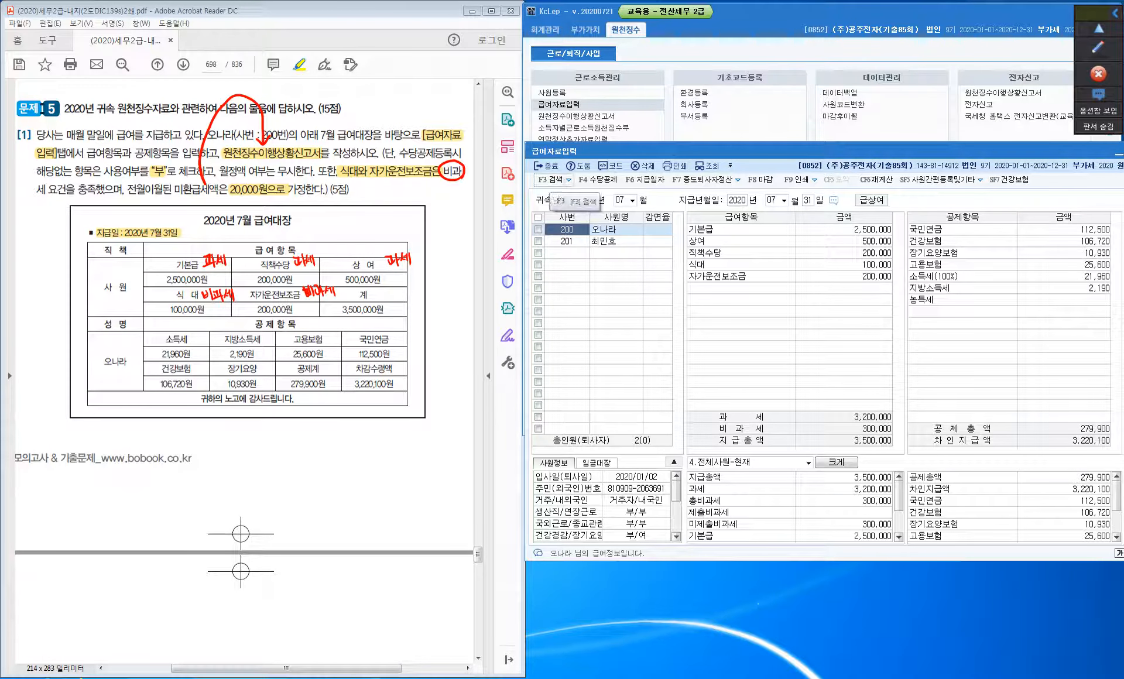
Step: Close 급여자료입력 and open 원천징수이행상황신고서
{"action": "key", "text": "Escape"}
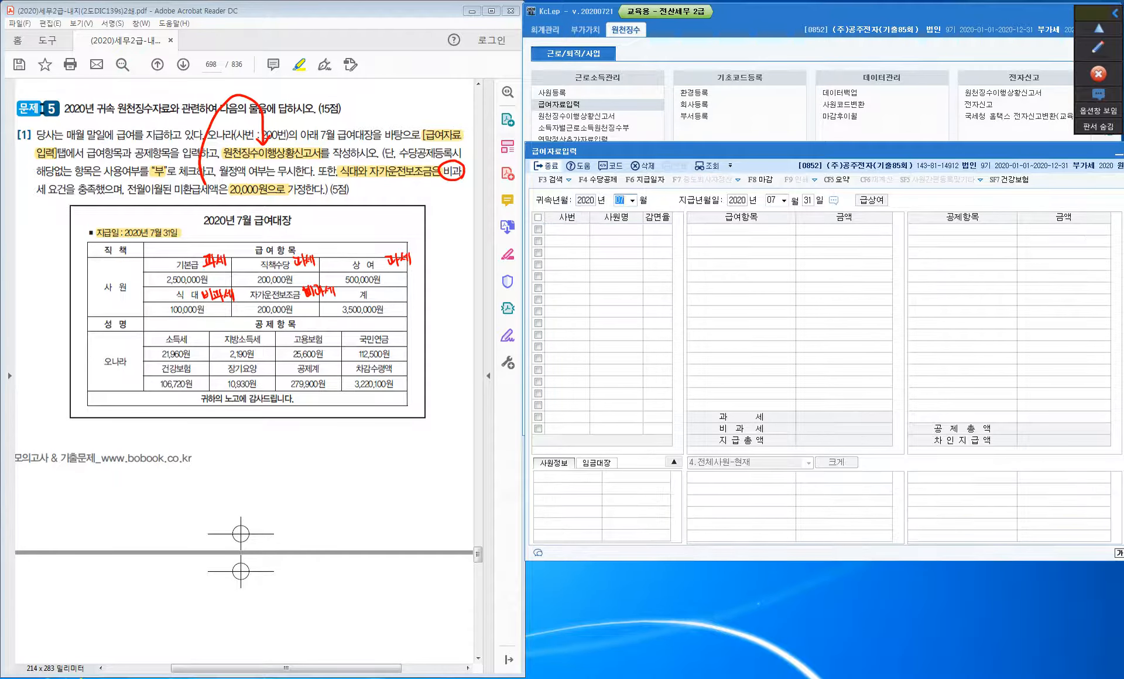
{"action": "key", "text": "Escape"}
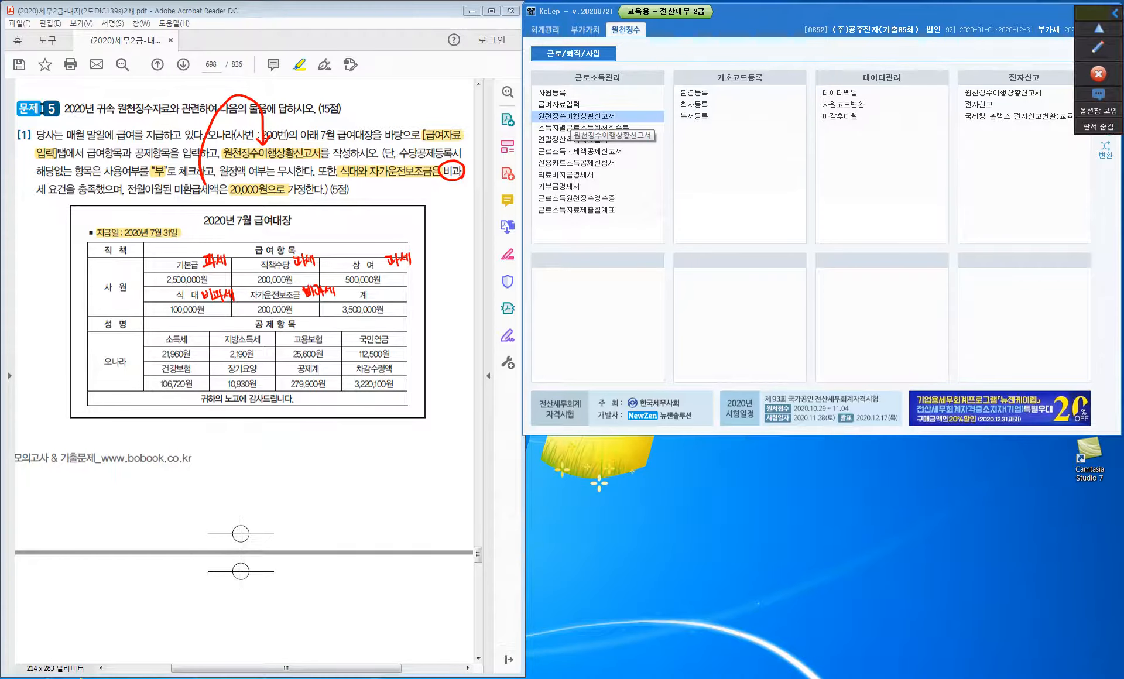
{"action": "left_click", "coordinate": [571, 117]}
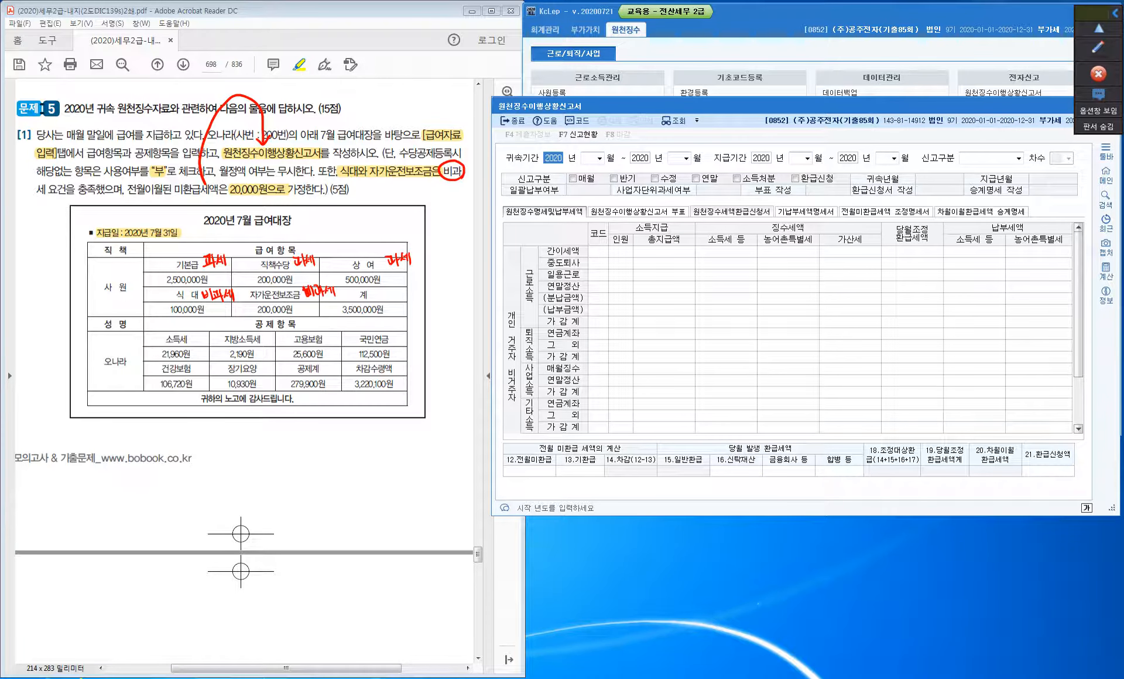
Step: Set both 귀속기간 and 지급기간 to July 2020 and load the return with 신고구분 1.정기신고
{"action": "left_click", "coordinate": [587, 158]}
{"action": "type", "text": "7"}
{"action": "key", "text": "Return"}
{"action": "key", "text": "Return"}
{"action": "type", "text": "7"}
{"action": "key", "text": "Return"}
{"action": "key", "text": "Return"}
{"action": "type", "text": "7"}
{"action": "key", "text": "Return"}
{"action": "key", "text": "Return"}
{"action": "key", "text": "Return"}
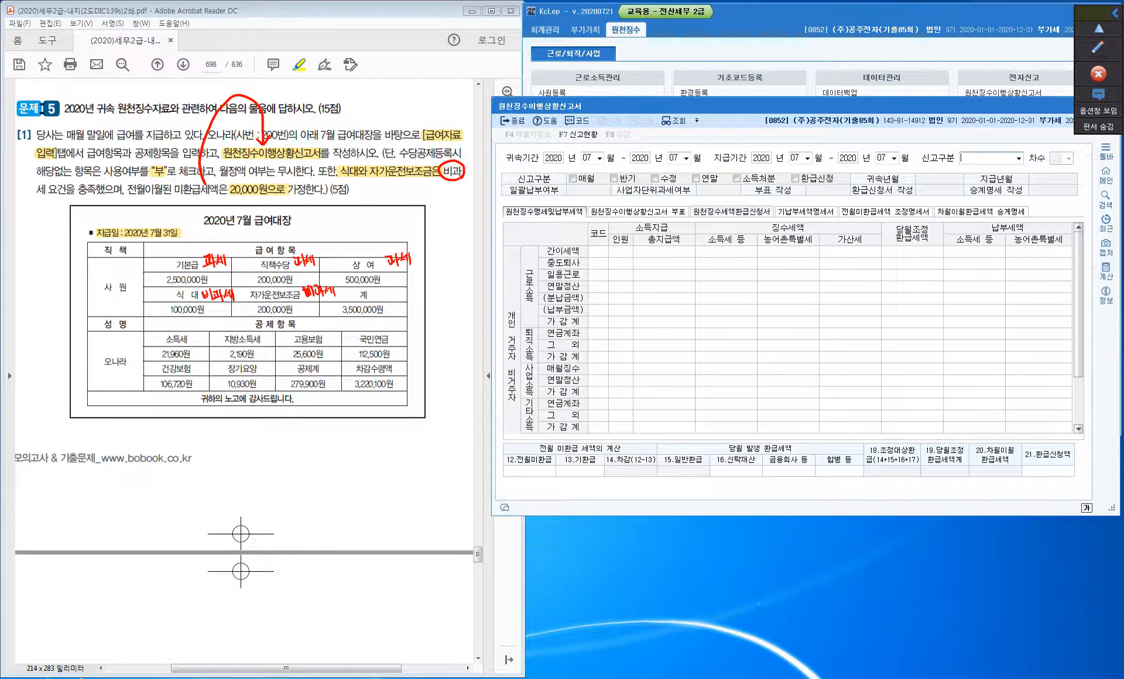
{"action": "key", "text": "1"}
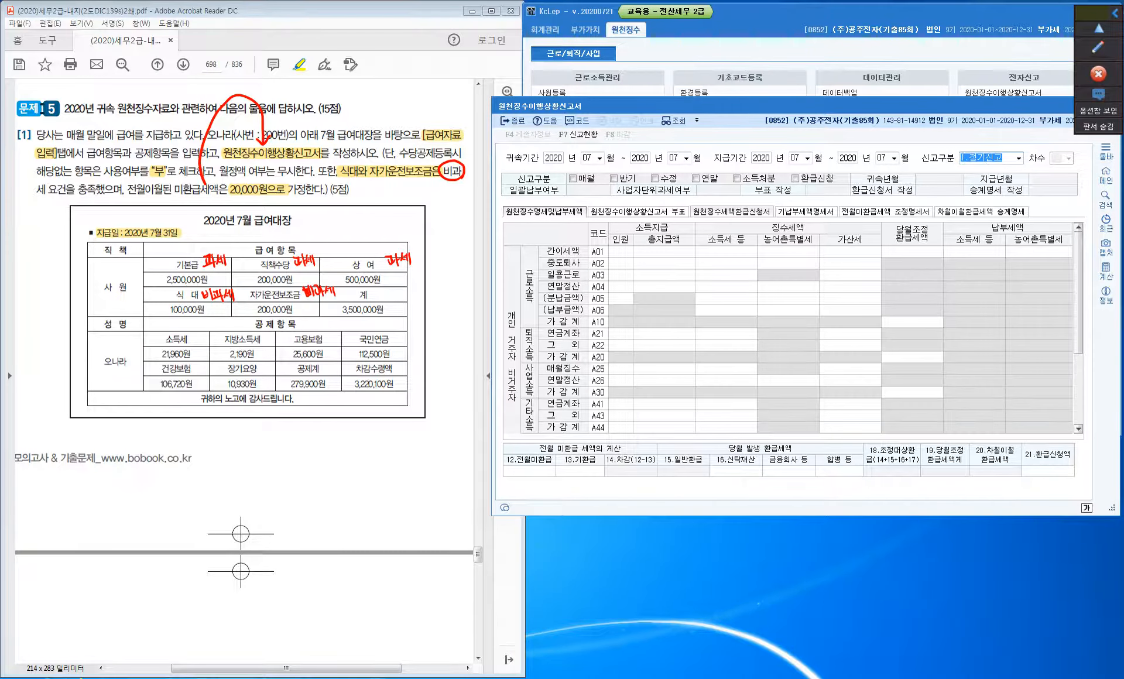
{"action": "key", "text": "Return"}
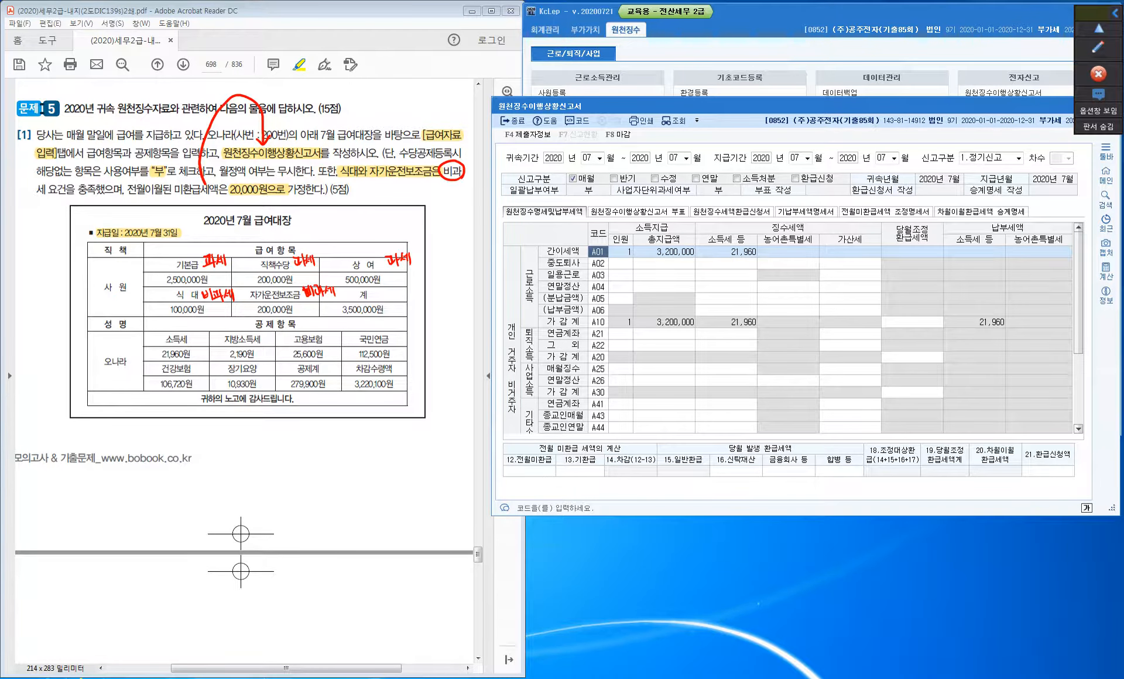
Step: Enter 20,000 as 12.전월미환급, then save the return and close it
{"action": "left_click", "coordinate": [530, 471]}
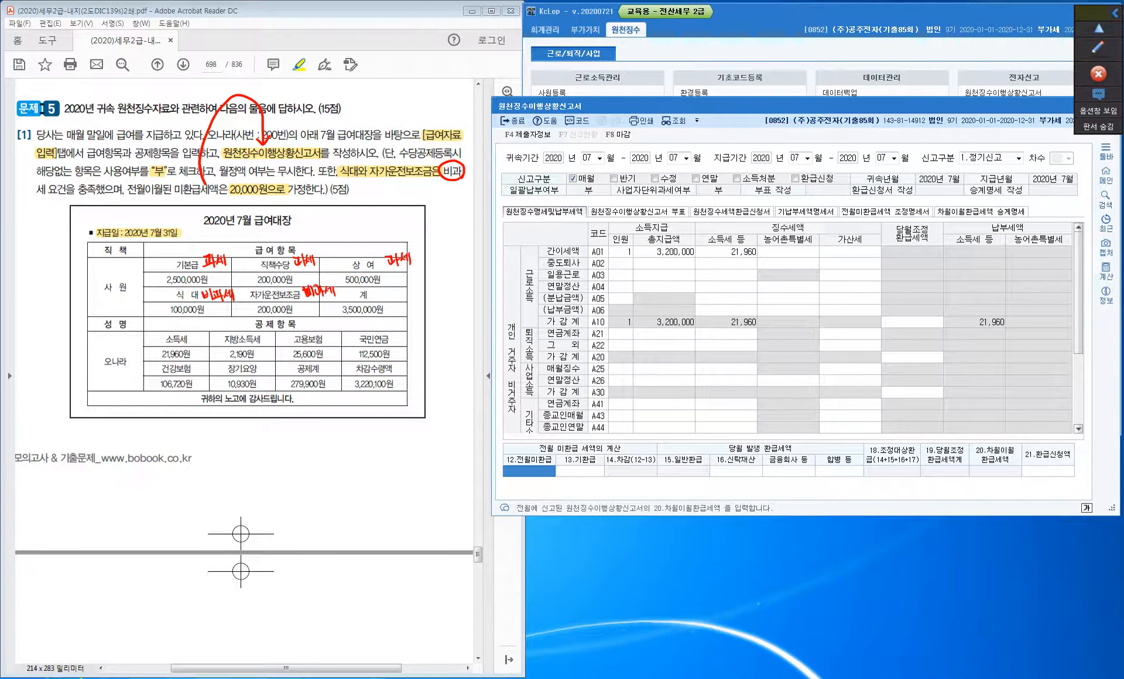
{"action": "type", "text": "200000"}
{"action": "key", "text": "Return"}
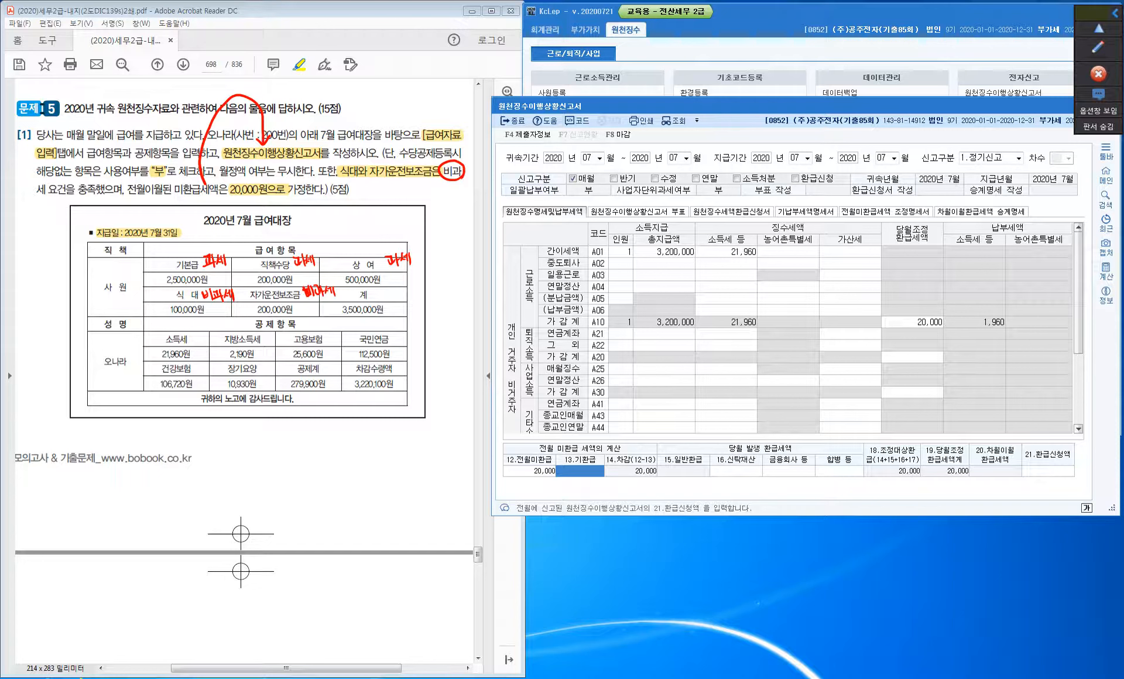
{"action": "left_click", "coordinate": [598, 251]}
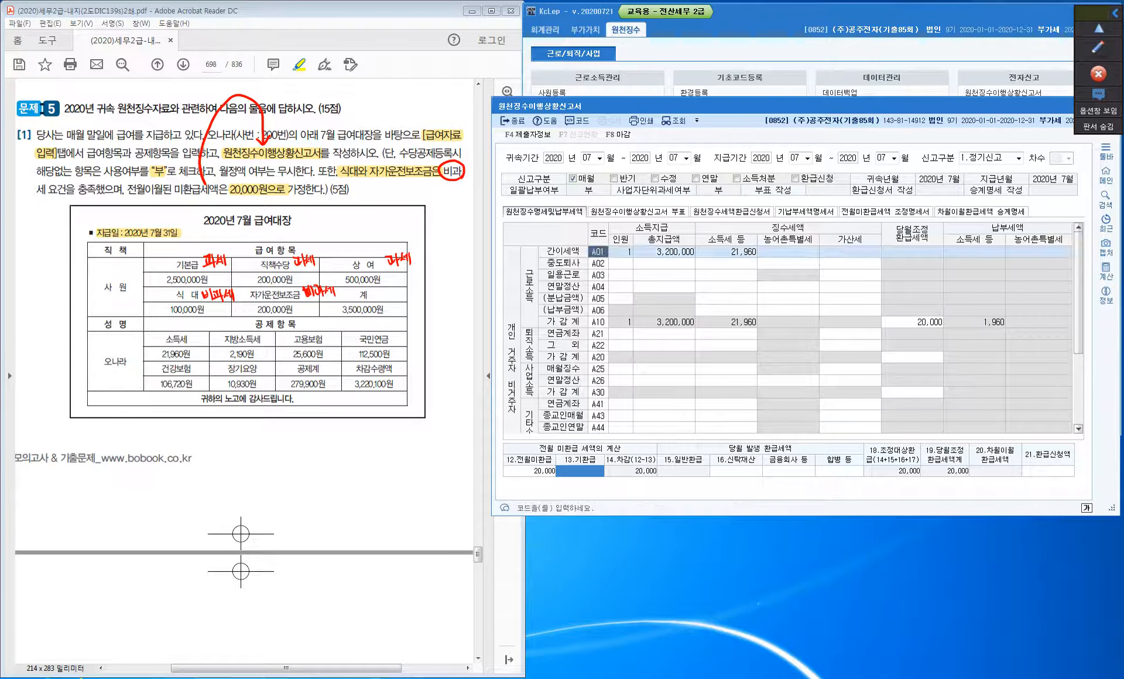
{"action": "key", "text": "Escape"}
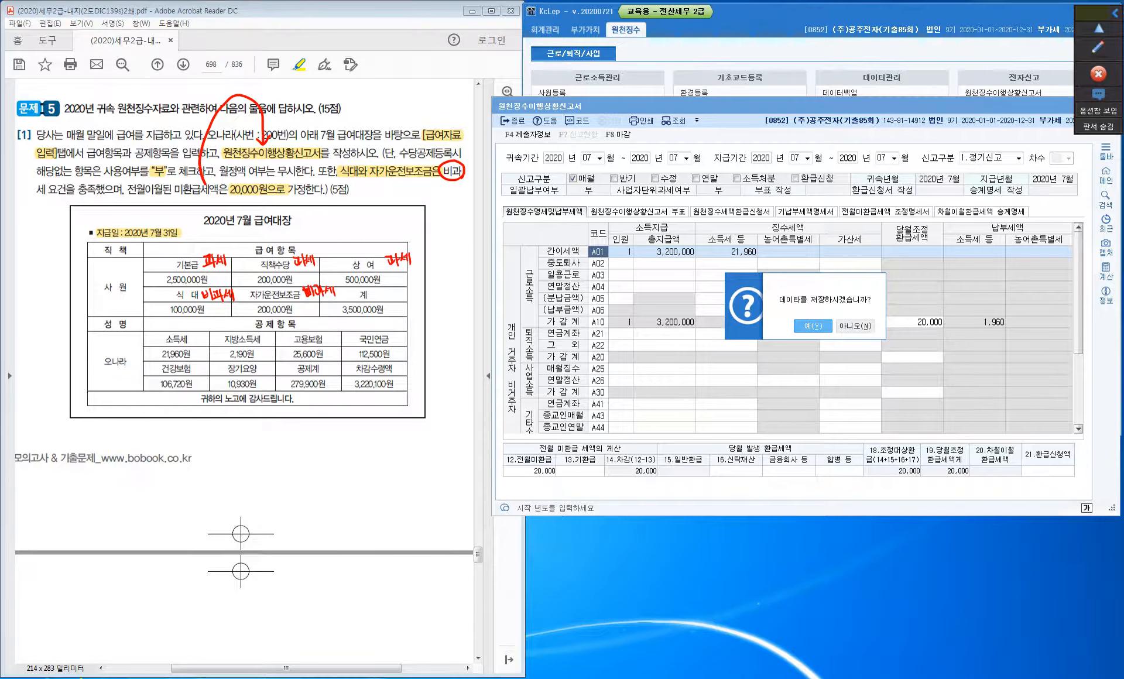
{"action": "key", "text": "Return"}
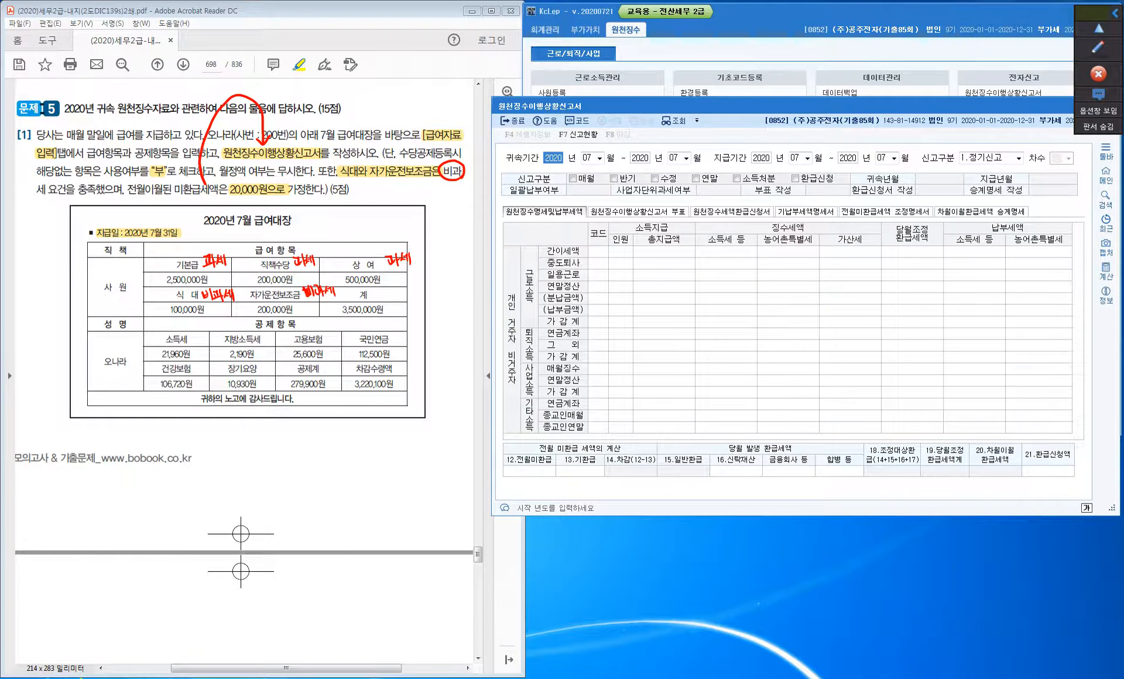
{"action": "key", "text": "Escape"}
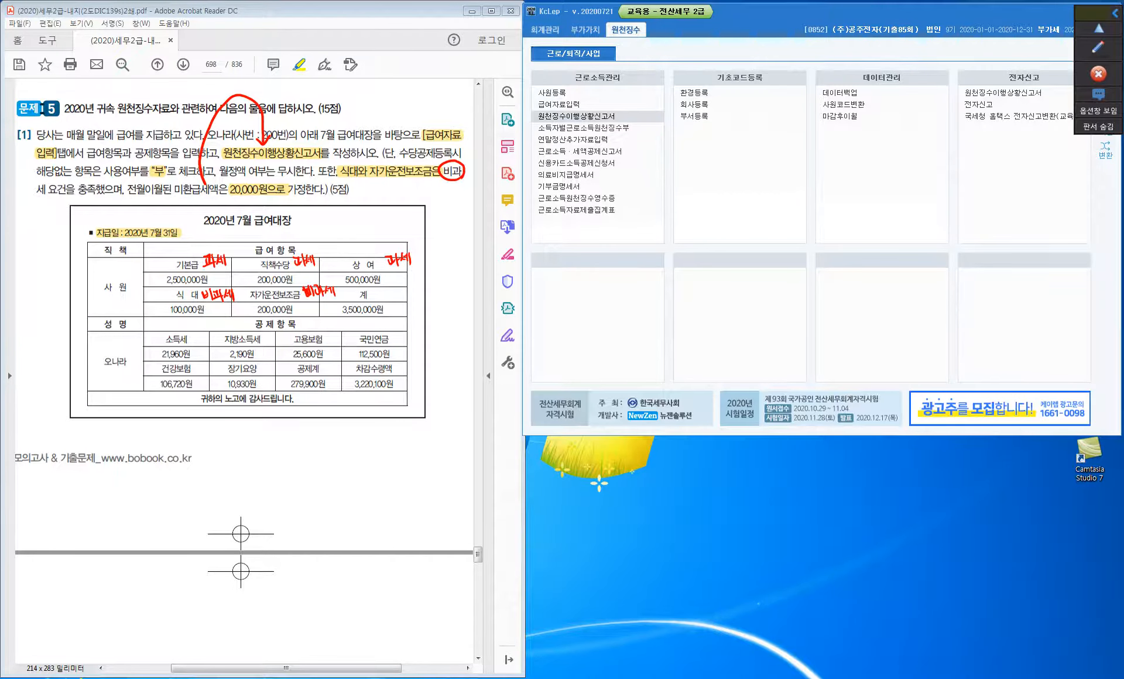
Step: Clear the pen annotations and highlight 201번, [부양가족]탭, [연말정산입력]탭 and 세부담 최소화 in problem [2] of the PDF
{"action": "key", "text": "Escape"}
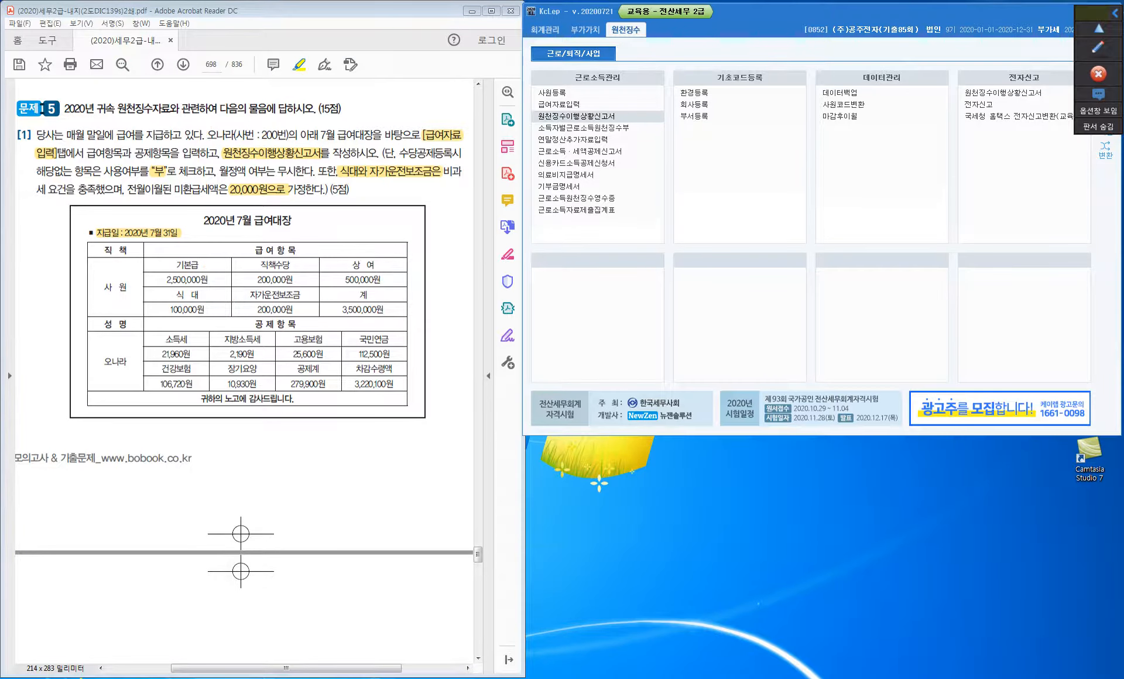
{"action": "scroll", "coordinate": [244, 375], "scroll_direction": "down", "scroll_amount": 5}
{"action": "scroll", "coordinate": [244, 375], "scroll_direction": "down", "scroll_amount": 3}
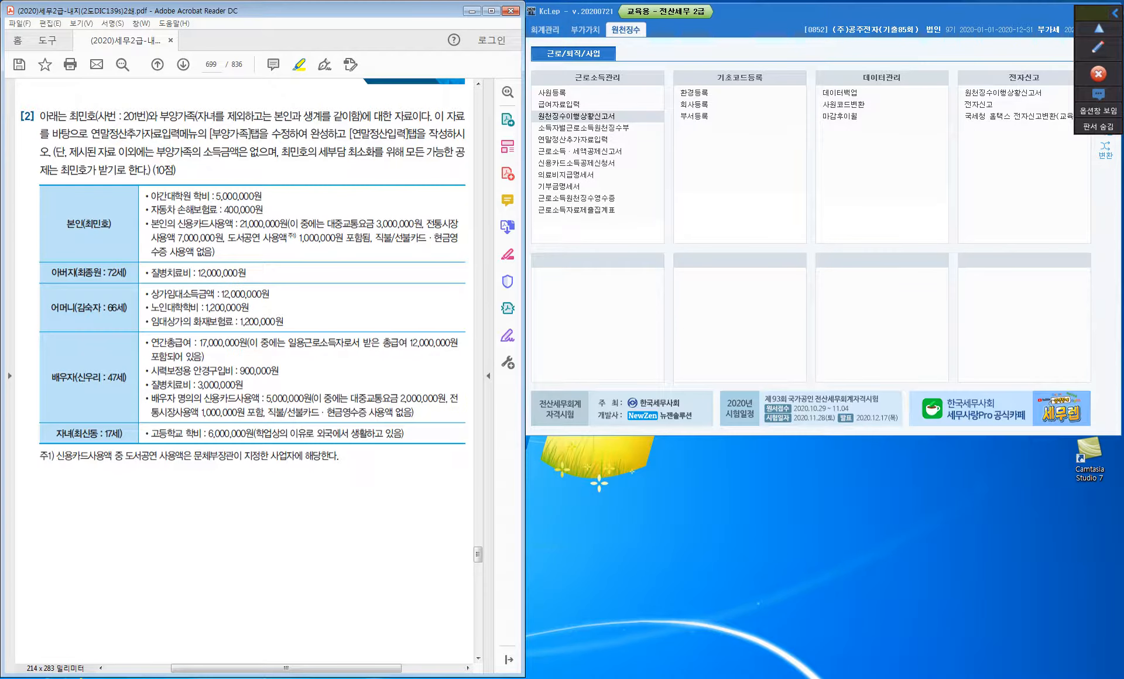
{"action": "left_click_drag", "start_coordinate": [123, 116], "coordinate": [148, 116]}
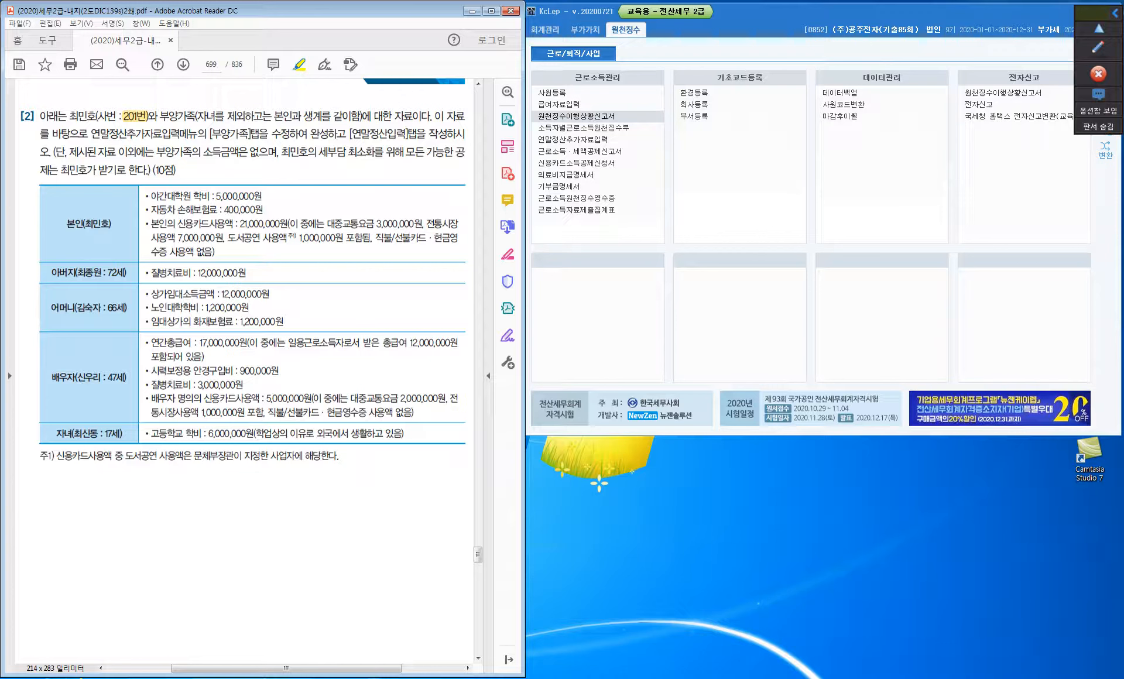
{"action": "left_click_drag", "start_coordinate": [206, 134], "coordinate": [269, 134]}
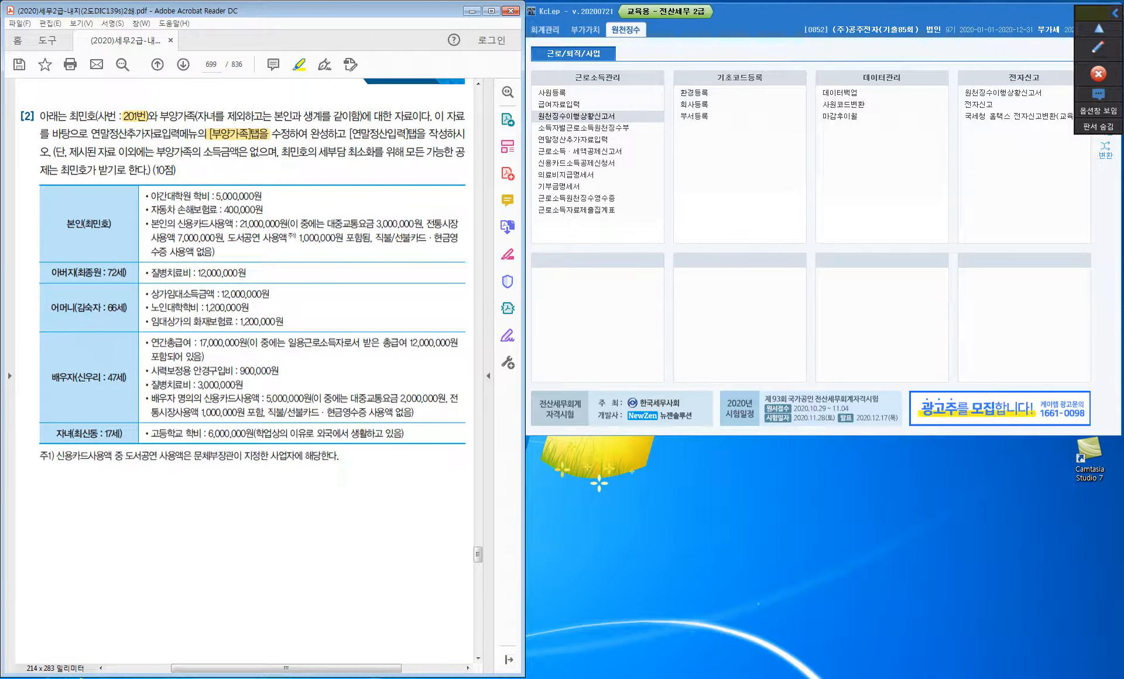
{"action": "left_click_drag", "start_coordinate": [349, 134], "coordinate": [419, 134]}
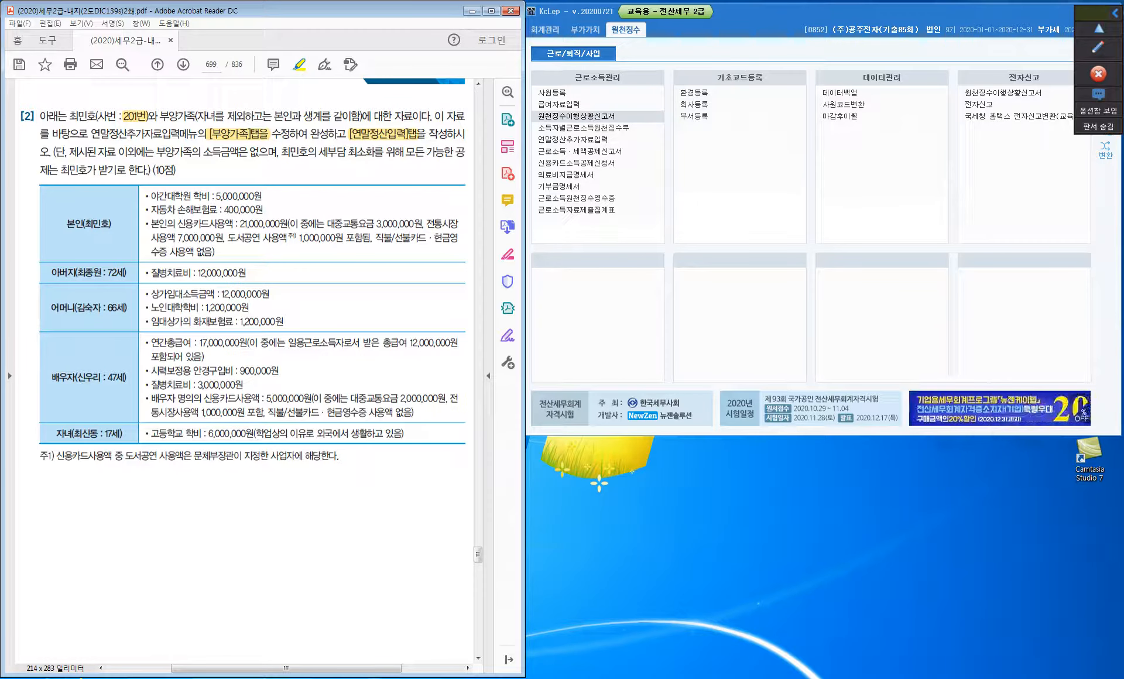
{"action": "left_click_drag", "start_coordinate": [319, 151], "coordinate": [383, 152]}
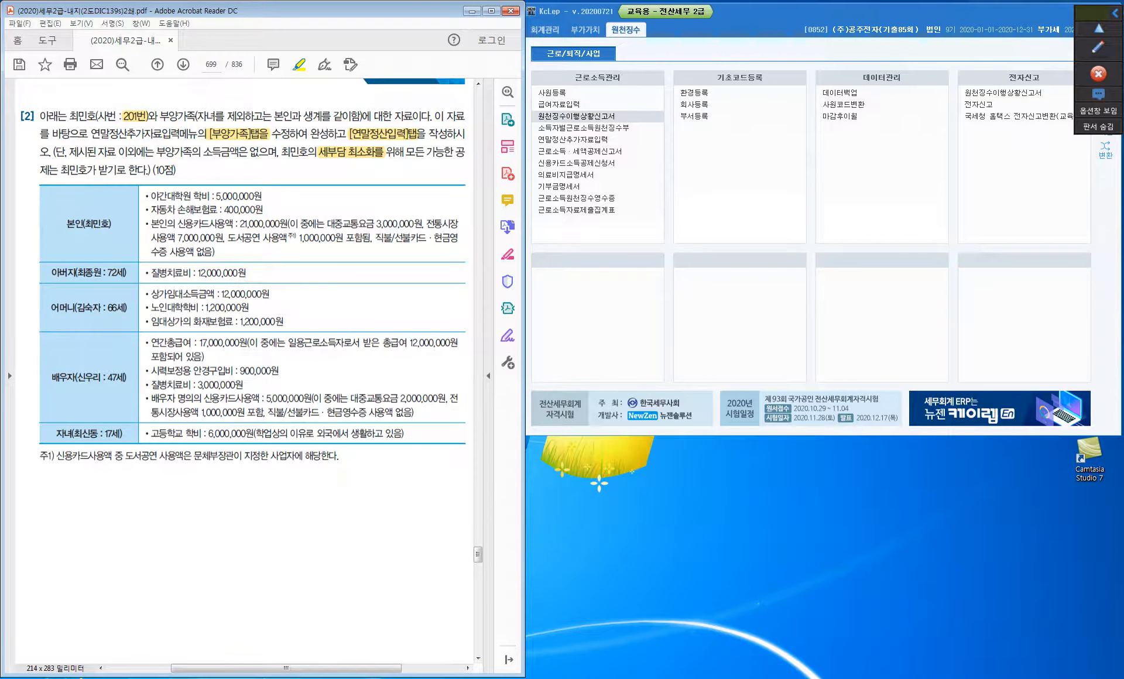
Step: Load employee 201 in 연말정산추가자료입력 and show the 부양가족 data in a taller window
{"action": "left_click", "coordinate": [585, 141]}
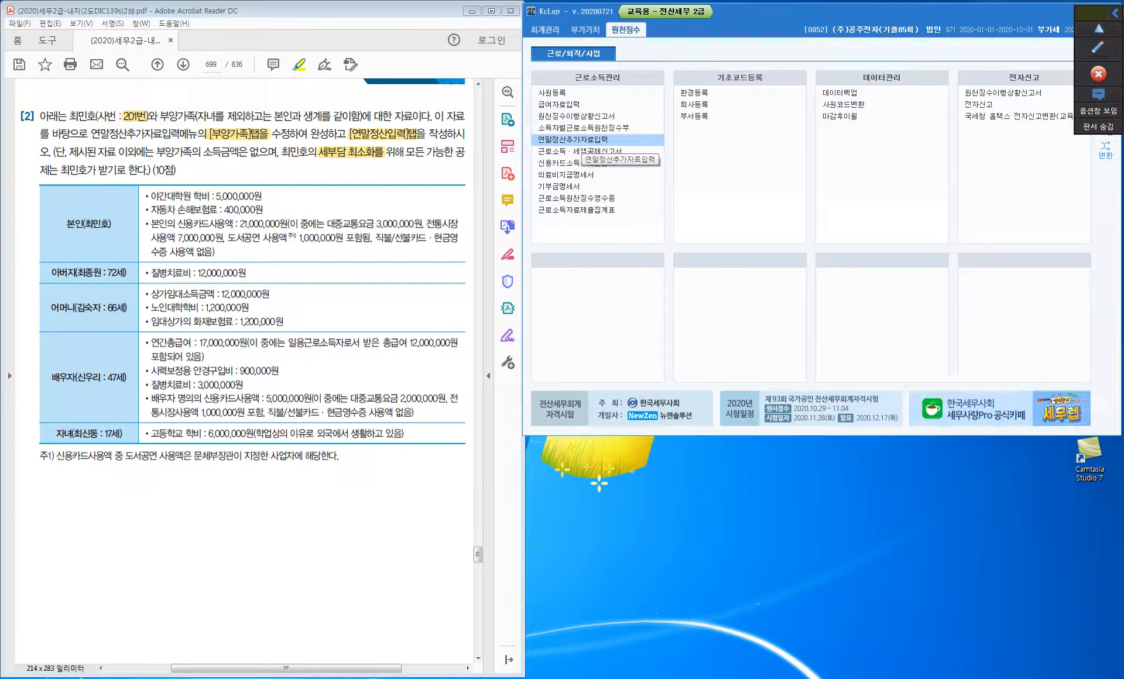
{"action": "left_click", "coordinate": [586, 141]}
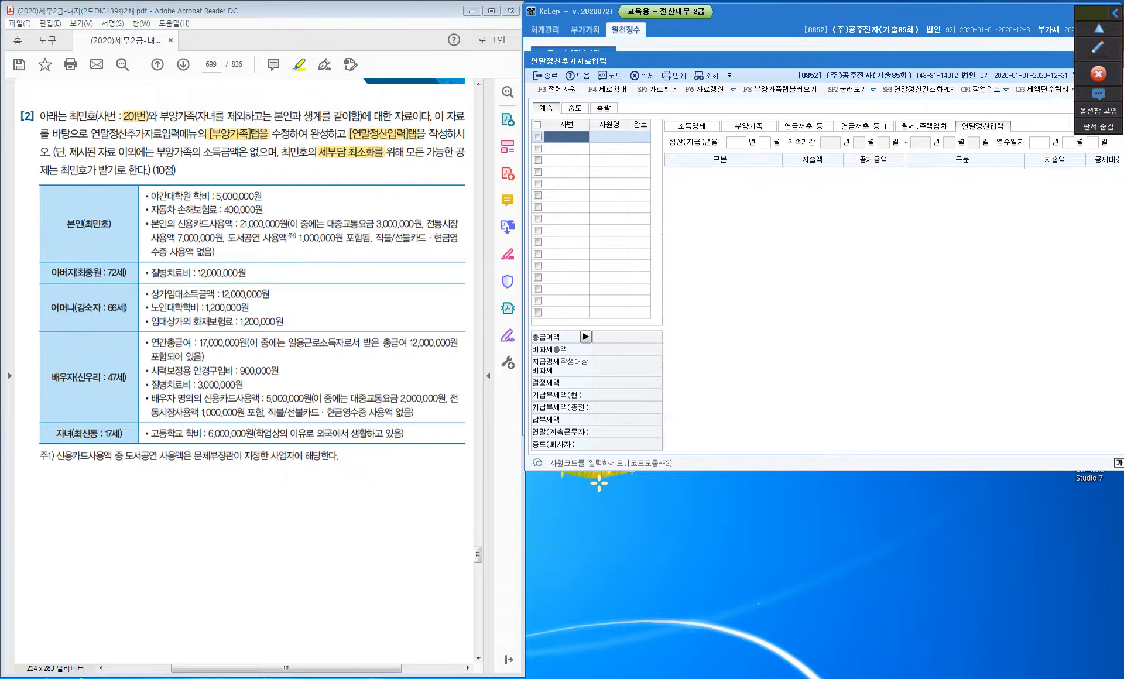
{"action": "type", "text": "201"}
{"action": "key", "text": "Return"}
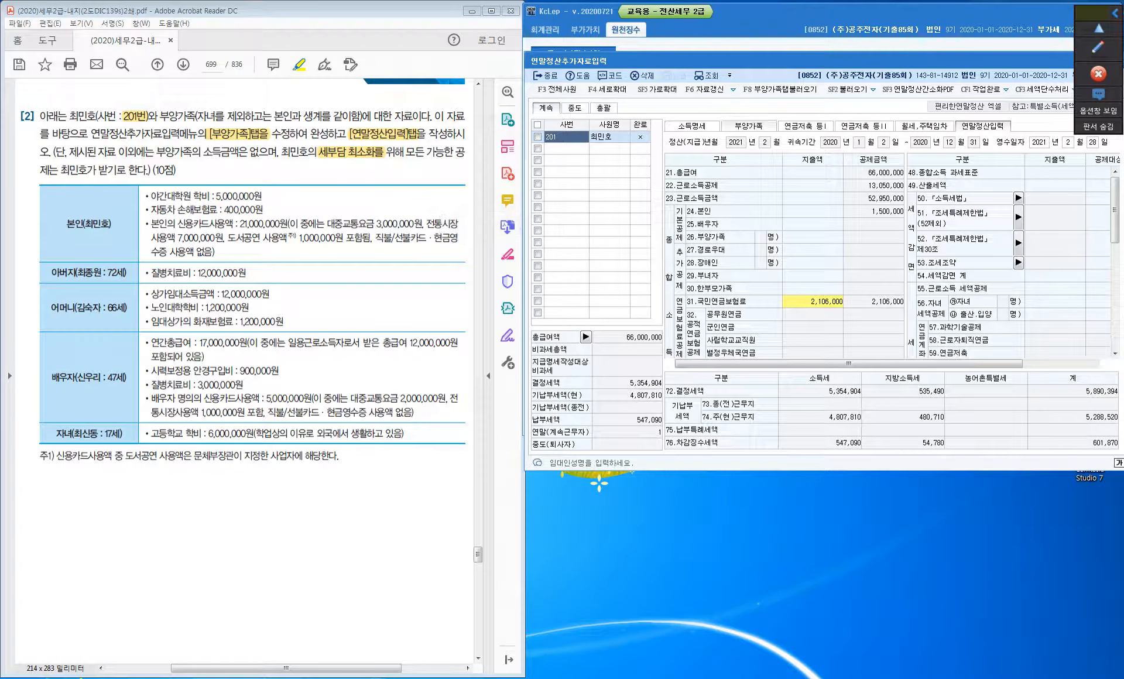
{"action": "left_click", "coordinate": [749, 125]}
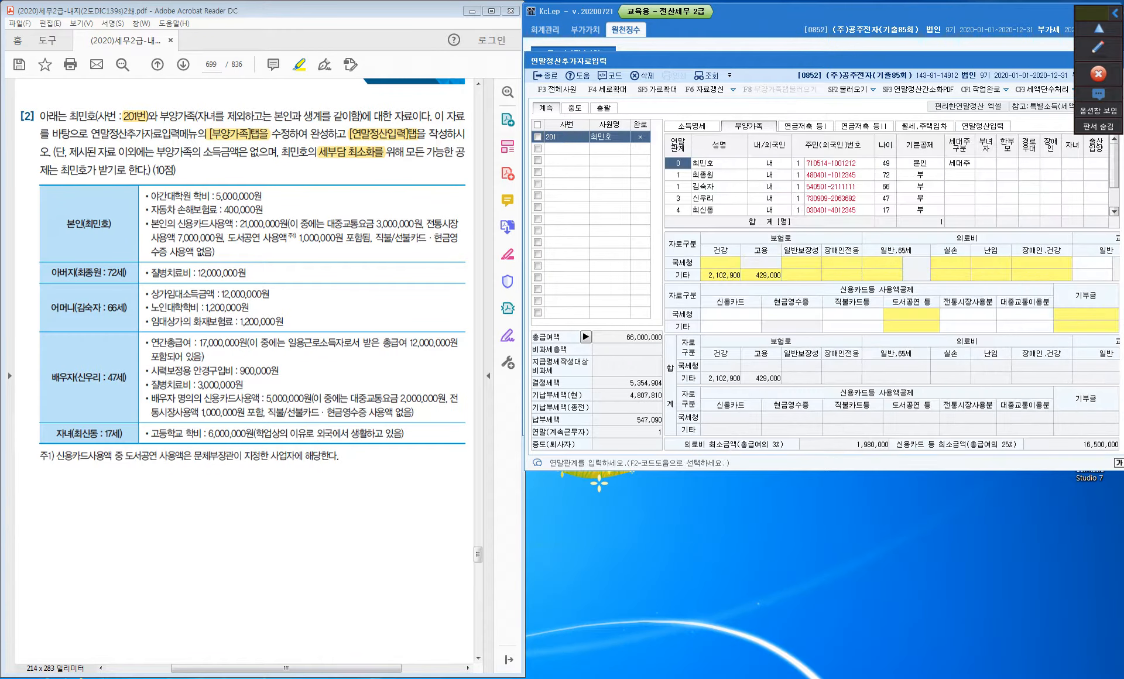
{"action": "left_click_drag", "start_coordinate": [784, 471], "coordinate": [784, 561]}
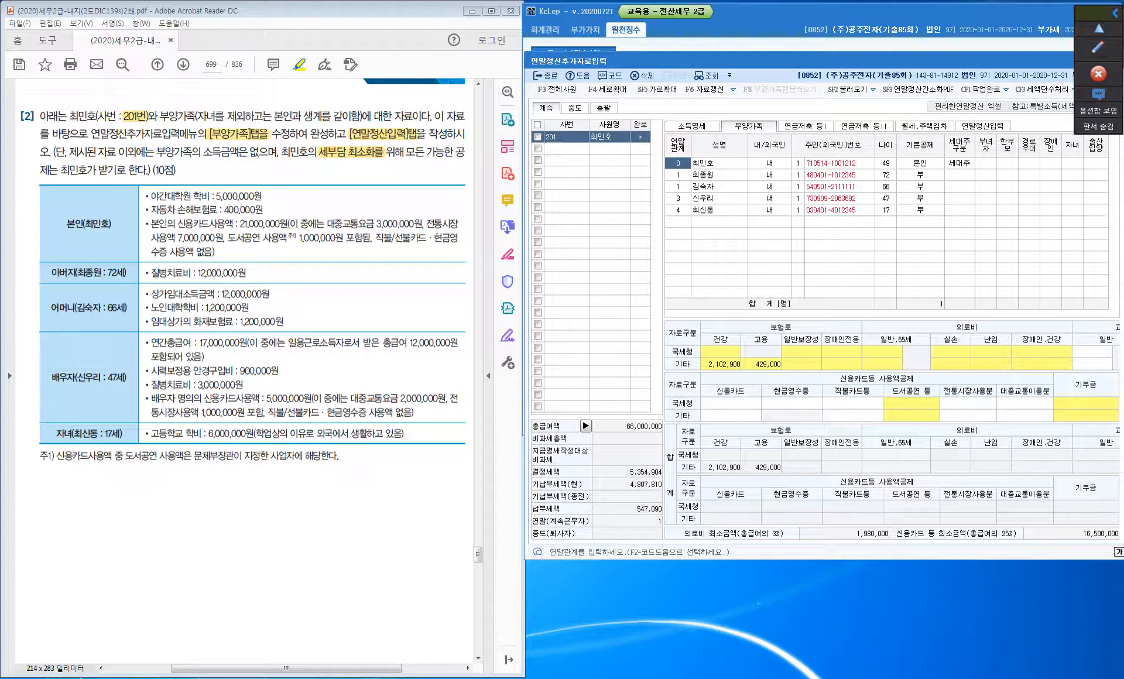
Step: Select the father's row in 부양가족, and highlight his age 72세 and the phrase 부양가족(자녀를 제외하고는 본인과 생계를 같이함) in the PDF
{"action": "key", "text": "ctrl"}
{"action": "left_click", "coordinate": [679, 175]}
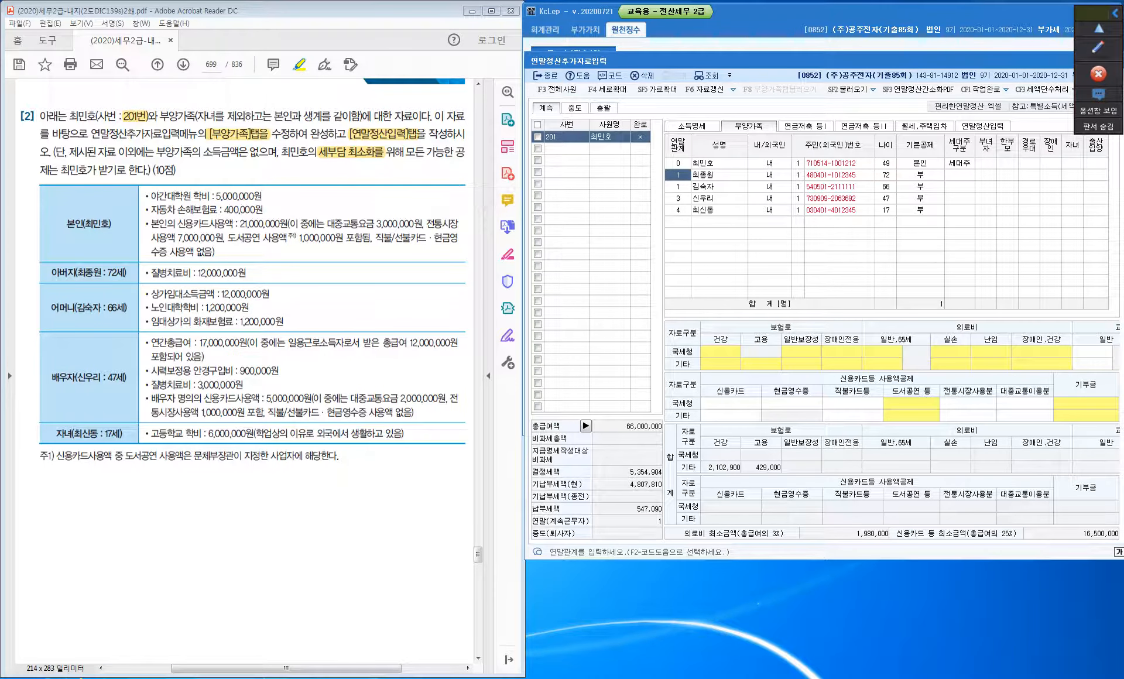
{"action": "left_click_drag", "start_coordinate": [108, 273], "coordinate": [125, 272]}
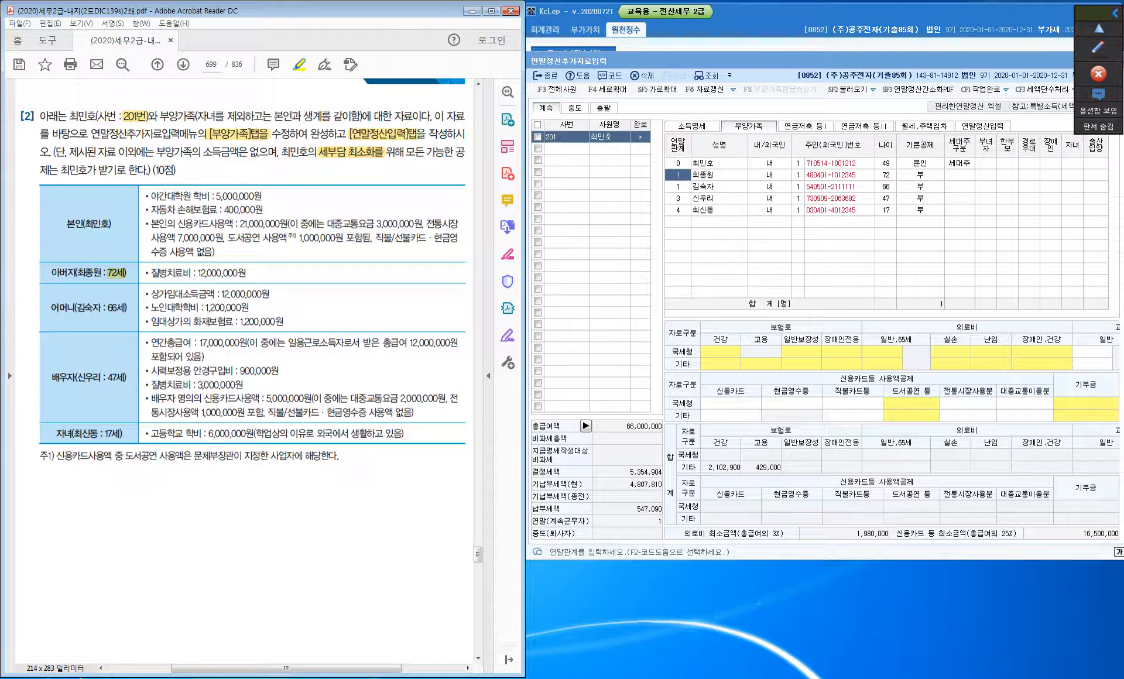
{"action": "left_click_drag", "start_coordinate": [160, 116], "coordinate": [362, 116]}
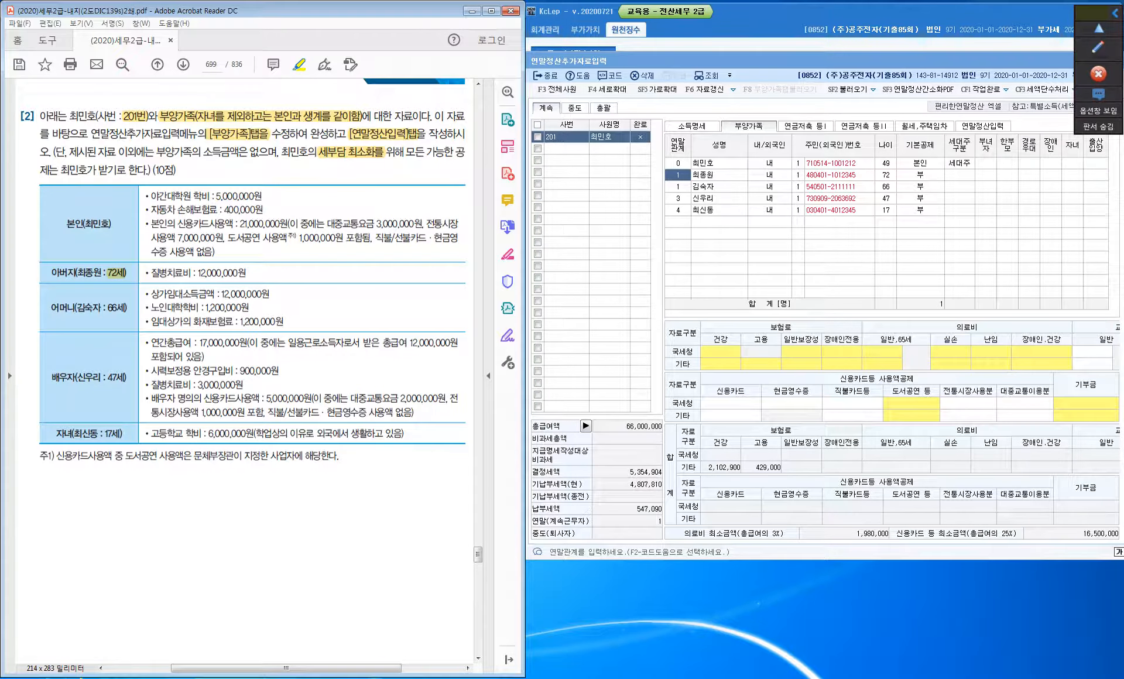
Step: Draw a blue box around the phrase 부양가족의 소득금액은 없으며 in problem [2] of the PDF
{"action": "left_click", "coordinate": [1098, 48]}
{"action": "left_click", "coordinate": [1098, 98]}
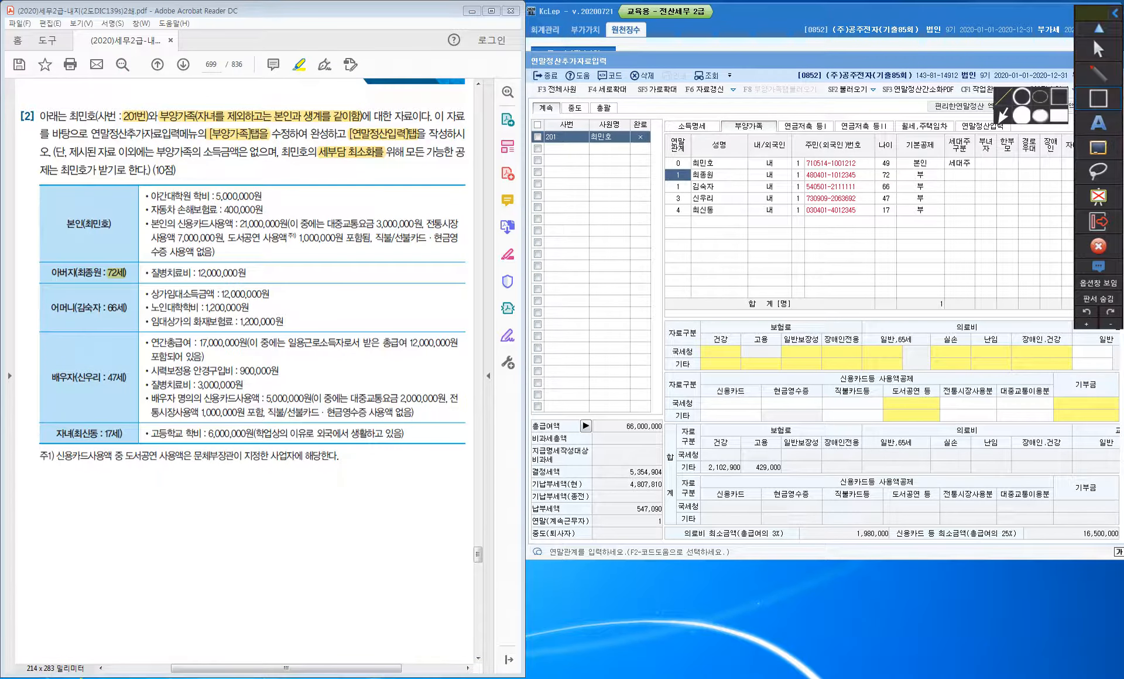
{"action": "left_click_drag", "start_coordinate": [152, 140], "coordinate": [281, 162]}
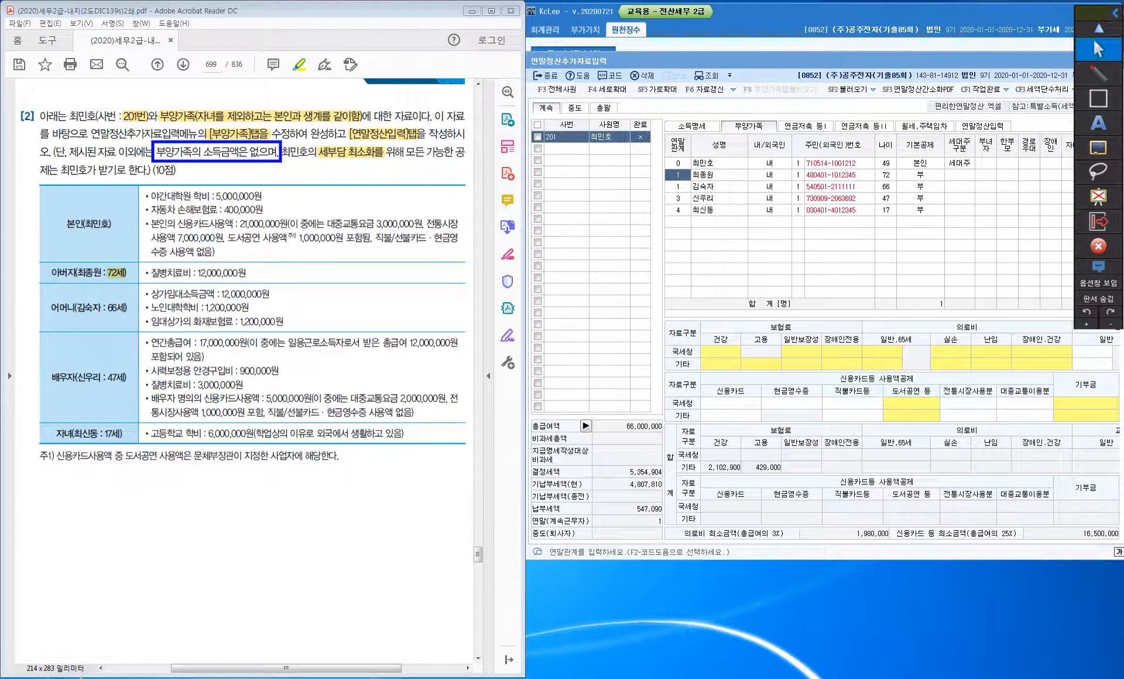
{"action": "left_click", "coordinate": [1097, 49]}
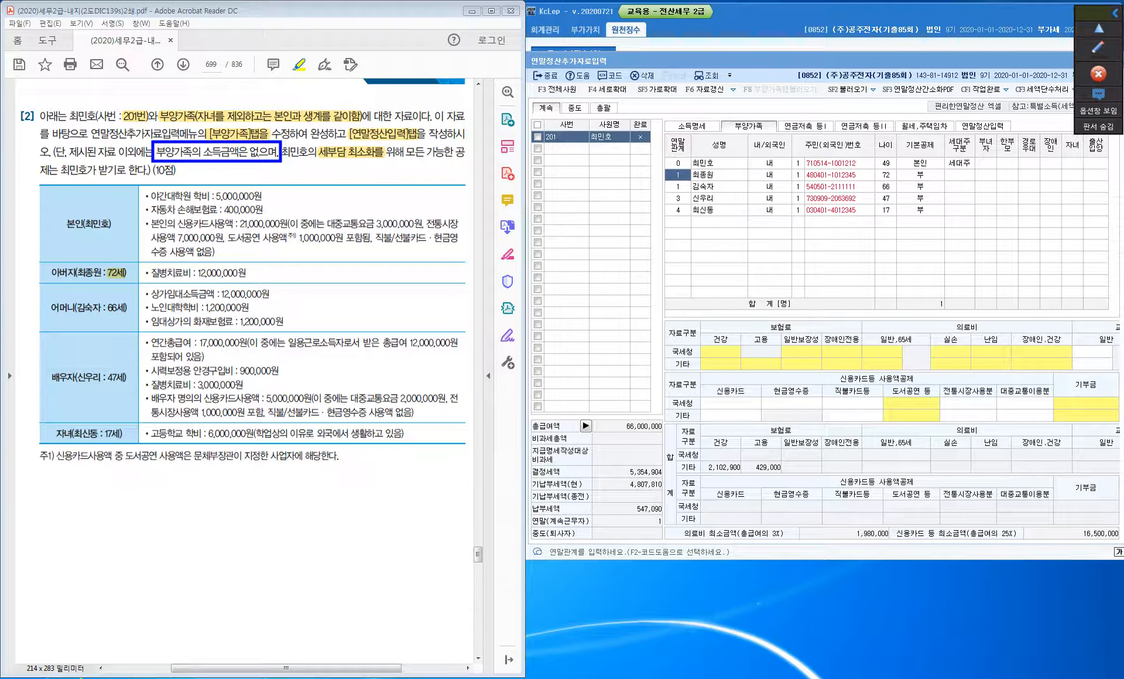
Step: Handwrite 여 and 경로우대 in red beside the father's row (72세) of the PDF table
{"action": "left_click", "coordinate": [1098, 48]}
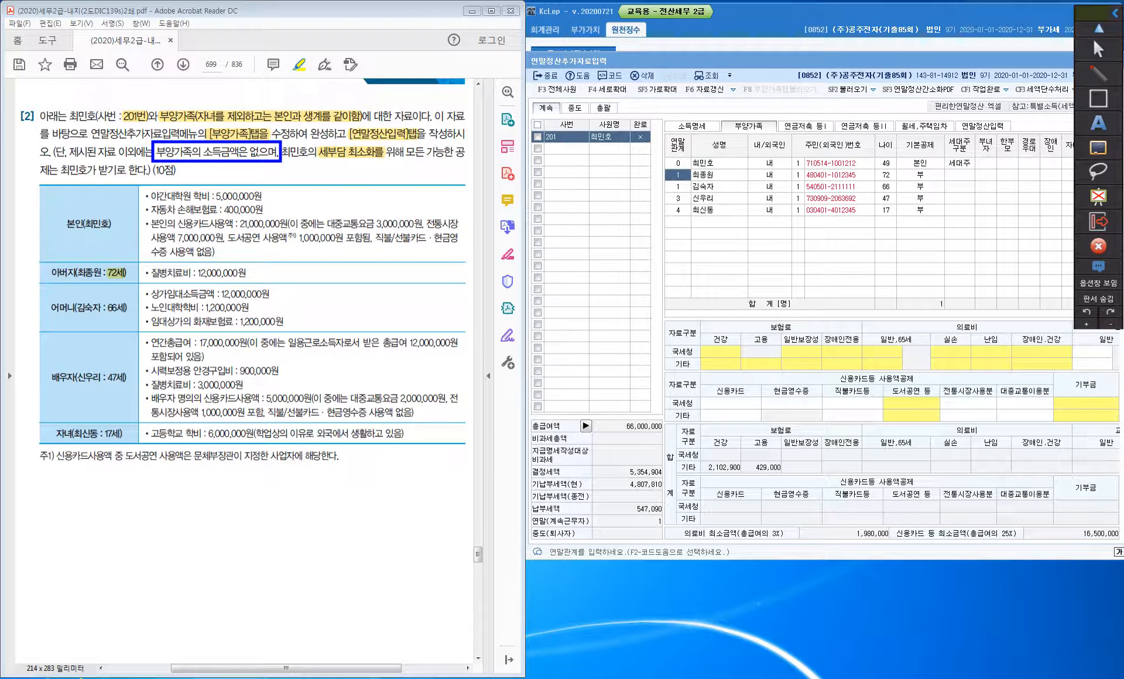
{"action": "left_click_drag", "start_coordinate": [34, 265], "coordinate": [47, 280]}
{"action": "mouse_move", "coordinate": [57, 248]}
{"action": "left_mouse_down"}
{"action": "mouse_move", "coordinate": [60, 263]}
{"action": "mouse_move", "coordinate": [70, 257]}
{"action": "left_mouse_up"}
{"action": "left_click_drag", "start_coordinate": [65, 257], "coordinate": [76, 260]}
{"action": "mouse_move", "coordinate": [70, 252]}
{"action": "left_mouse_down"}
{"action": "mouse_move", "coordinate": [78, 264]}
{"action": "mouse_move", "coordinate": [81, 245]}
{"action": "left_mouse_up"}
{"action": "left_click_drag", "start_coordinate": [76, 254], "coordinate": [84, 252]}
{"action": "left_click_drag", "start_coordinate": [80, 253], "coordinate": [93, 254]}
{"action": "left_click_drag", "start_coordinate": [95, 242], "coordinate": [95, 257]}
{"action": "left_click_drag", "start_coordinate": [97, 240], "coordinate": [97, 260]}
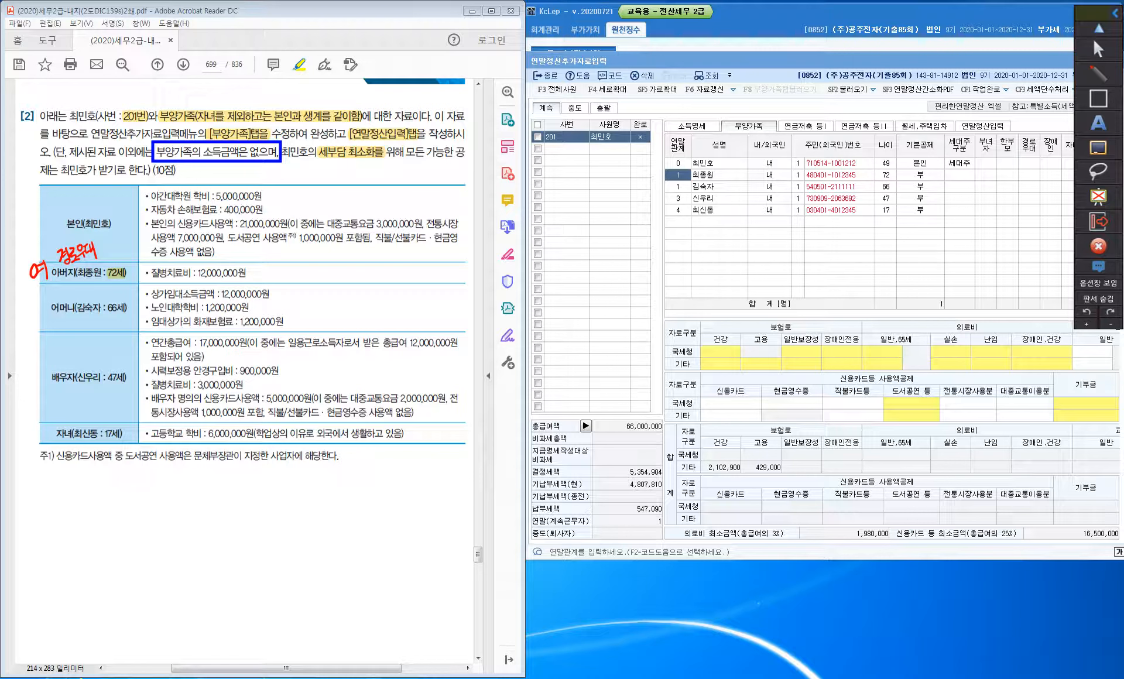
Step: Box the mother's age 66세 in red and mark 부 beside her row and her 상가임대소득금액 in the PDF
{"action": "mouse_move", "coordinate": [107, 298]}
{"action": "left_mouse_down"}
{"action": "mouse_move", "coordinate": [108, 314]}
{"action": "mouse_move", "coordinate": [123, 305]}
{"action": "left_mouse_up"}
{"action": "key", "text": "ctrl"}
{"action": "key", "text": "ctrl"}
{"action": "left_click_drag", "start_coordinate": [41, 304], "coordinate": [43, 316]}
Step: Underline the spouse's 연간총급여 and handwrite 근로소득 branching into 상용직 : 500만원 and 일용직 above the spouse's row
{"action": "left_click_drag", "start_coordinate": [150, 348], "coordinate": [188, 346]}
{"action": "left_click_drag", "start_coordinate": [43, 336], "coordinate": [51, 340]}
{"action": "left_click_drag", "start_coordinate": [45, 343], "coordinate": [55, 346]}
{"action": "left_click_drag", "start_coordinate": [50, 348], "coordinate": [72, 340]}
{"action": "left_click_drag", "start_coordinate": [65, 337], "coordinate": [77, 347]}
{"action": "left_click_drag", "start_coordinate": [71, 345], "coordinate": [95, 332]}
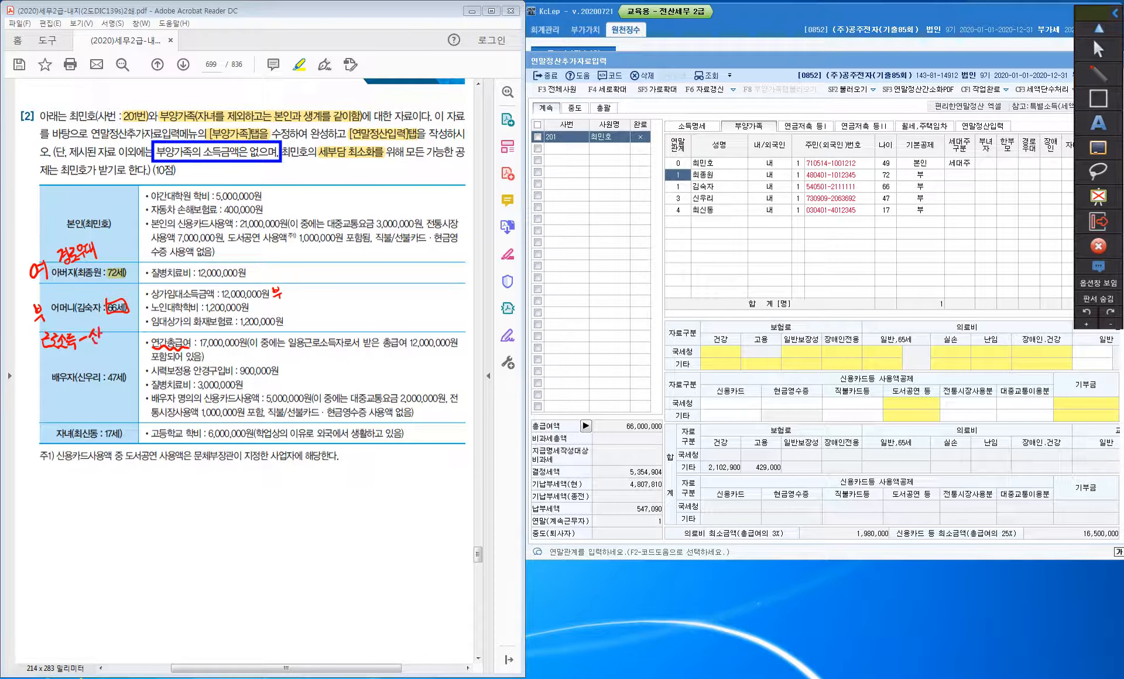
{"action": "mouse_move", "coordinate": [98, 338]}
{"action": "left_mouse_down"}
{"action": "mouse_move", "coordinate": [117, 346]}
{"action": "mouse_move", "coordinate": [88, 356]}
{"action": "mouse_move", "coordinate": [109, 366]}
{"action": "left_mouse_up"}
{"action": "left_click_drag", "start_coordinate": [109, 350], "coordinate": [117, 360]}
{"action": "left_click_drag", "start_coordinate": [110, 358], "coordinate": [117, 362]}
{"action": "mouse_move", "coordinate": [124, 332]}
{"action": "left_mouse_down"}
{"action": "mouse_move", "coordinate": [121, 342]}
{"action": "mouse_move", "coordinate": [130, 331]}
{"action": "mouse_move", "coordinate": [157, 343]}
{"action": "left_mouse_up"}
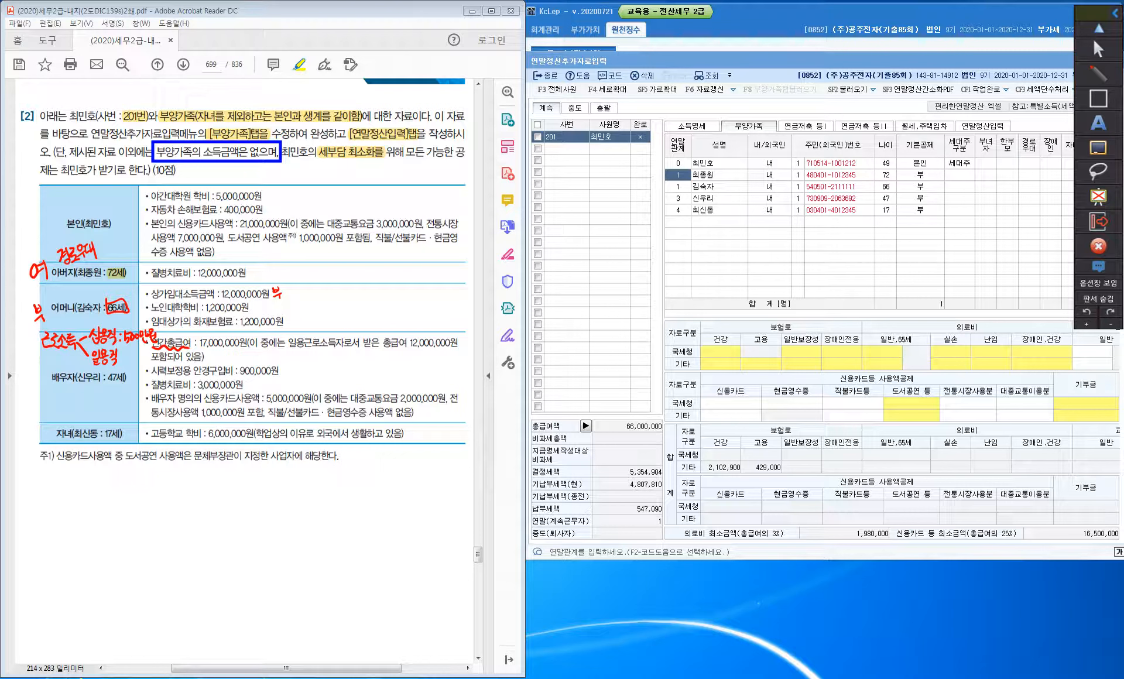
Step: Handwrite 여 with an upward arrow beneath the spouse's entry (47세) in the PDF
{"action": "mouse_move", "coordinate": [48, 394]}
{"action": "left_mouse_down"}
{"action": "mouse_move", "coordinate": [48, 405]}
{"action": "mouse_move", "coordinate": [58, 395]}
{"action": "left_mouse_up"}
{"action": "left_click_drag", "start_coordinate": [52, 400], "coordinate": [58, 399]}
{"action": "left_click_drag", "start_coordinate": [58, 389], "coordinate": [59, 408]}
{"action": "left_click_drag", "start_coordinate": [63, 398], "coordinate": [77, 384]}
Step: Handwrite 여 and 자녀세액 beside the child's row (17세) in the PDF, then leave pen mode
{"action": "mouse_move", "coordinate": [40, 428]}
{"action": "left_mouse_down"}
{"action": "mouse_move", "coordinate": [38, 440]}
{"action": "mouse_move", "coordinate": [47, 431]}
{"action": "left_mouse_up"}
{"action": "left_click_drag", "start_coordinate": [41, 436], "coordinate": [48, 443]}
{"action": "left_click_drag", "start_coordinate": [69, 417], "coordinate": [93, 422]}
{"action": "left_click_drag", "start_coordinate": [95, 416], "coordinate": [102, 416]}
{"action": "left_click_drag", "start_coordinate": [103, 411], "coordinate": [103, 421]}
{"action": "mouse_move", "coordinate": [105, 409]}
{"action": "left_mouse_down"}
{"action": "mouse_move", "coordinate": [105, 422]}
{"action": "mouse_move", "coordinate": [113, 414]}
{"action": "left_mouse_up"}
{"action": "left_click_drag", "start_coordinate": [117, 405], "coordinate": [117, 422]}
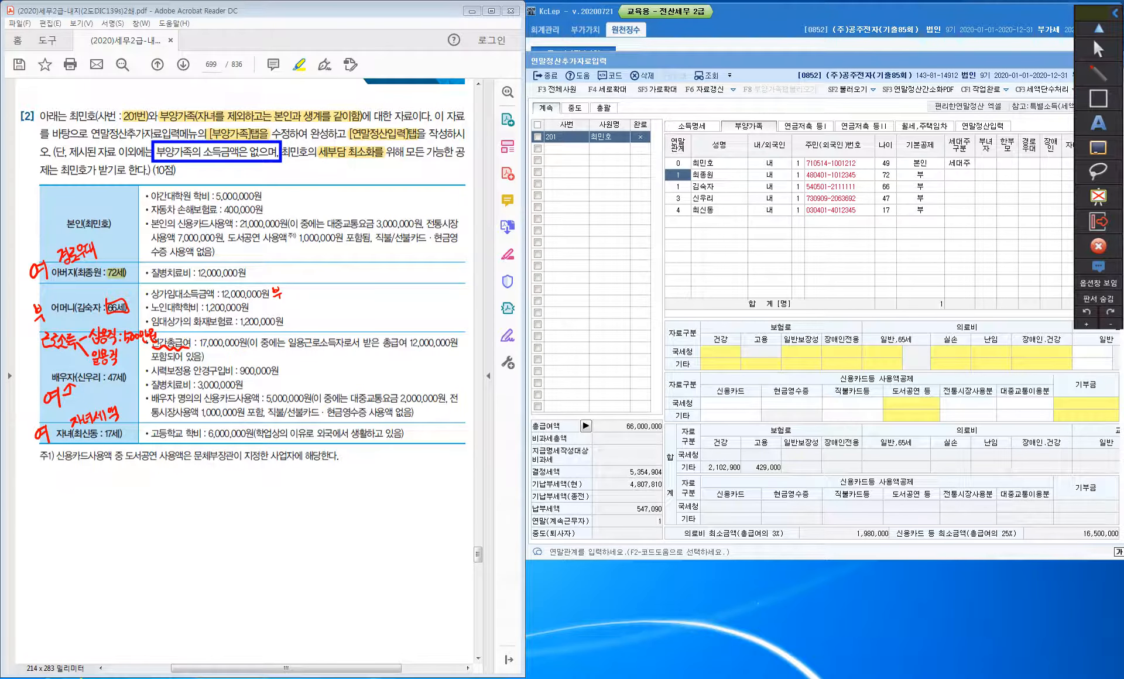
{"action": "left_click", "coordinate": [1098, 49]}
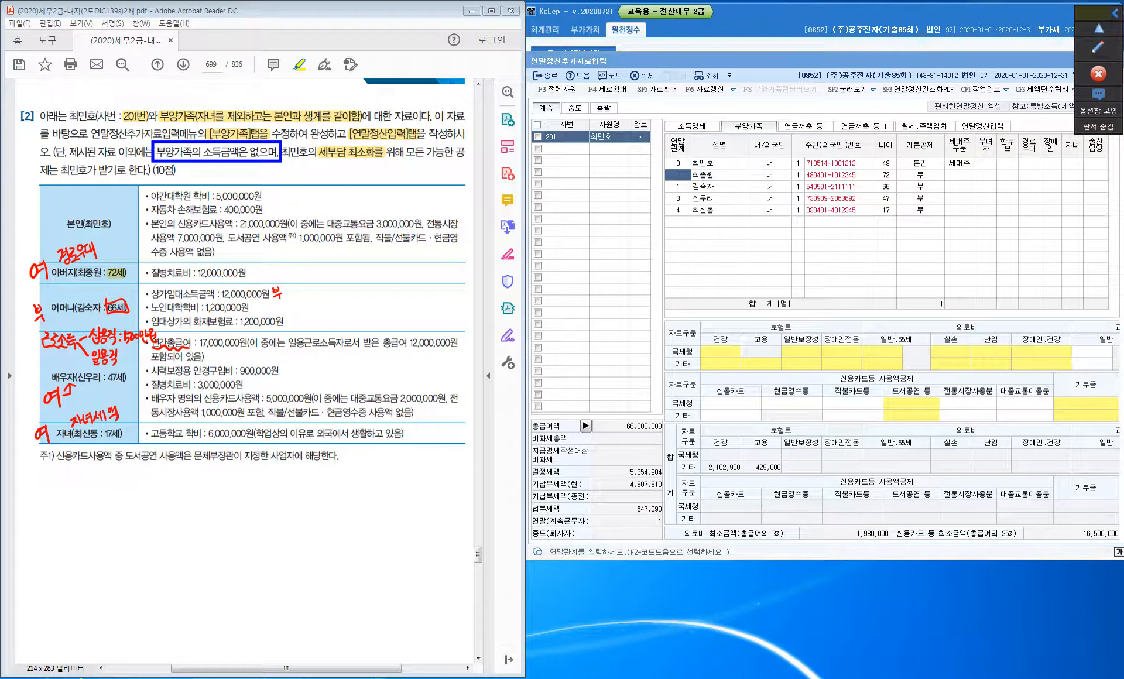
Step: Set the father's 기본공제 to 60세이상 in 부양가족 and complete his row
{"action": "left_click", "coordinate": [920, 175]}
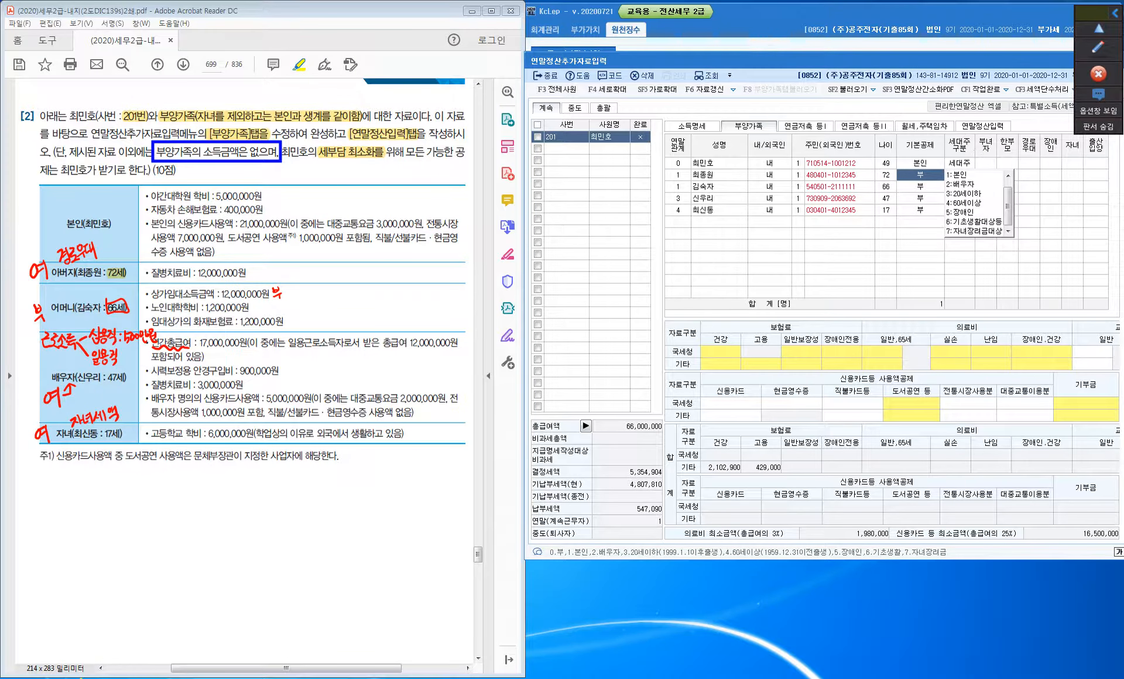
{"action": "left_click", "coordinate": [965, 203]}
{"action": "key", "text": "Return"}
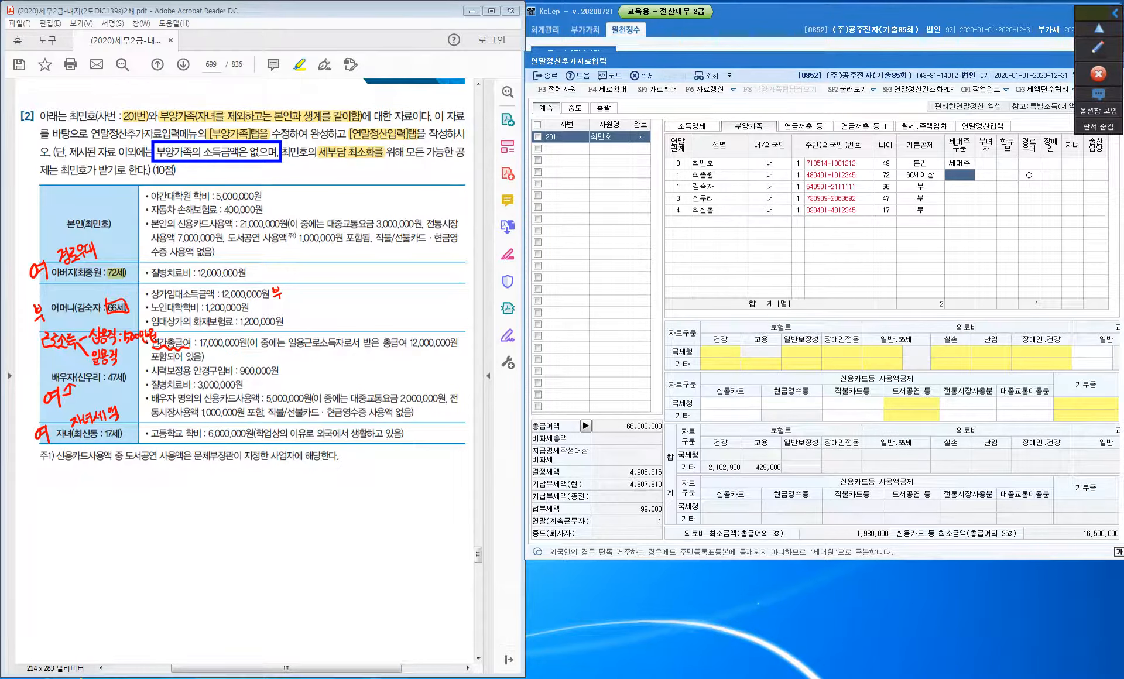
{"action": "key", "text": "Return"}
{"action": "key", "text": "Return"}
{"action": "key", "text": "Return"}
{"action": "key", "text": "Return"}
{"action": "key", "text": "Return"}
{"action": "key", "text": "Return"}
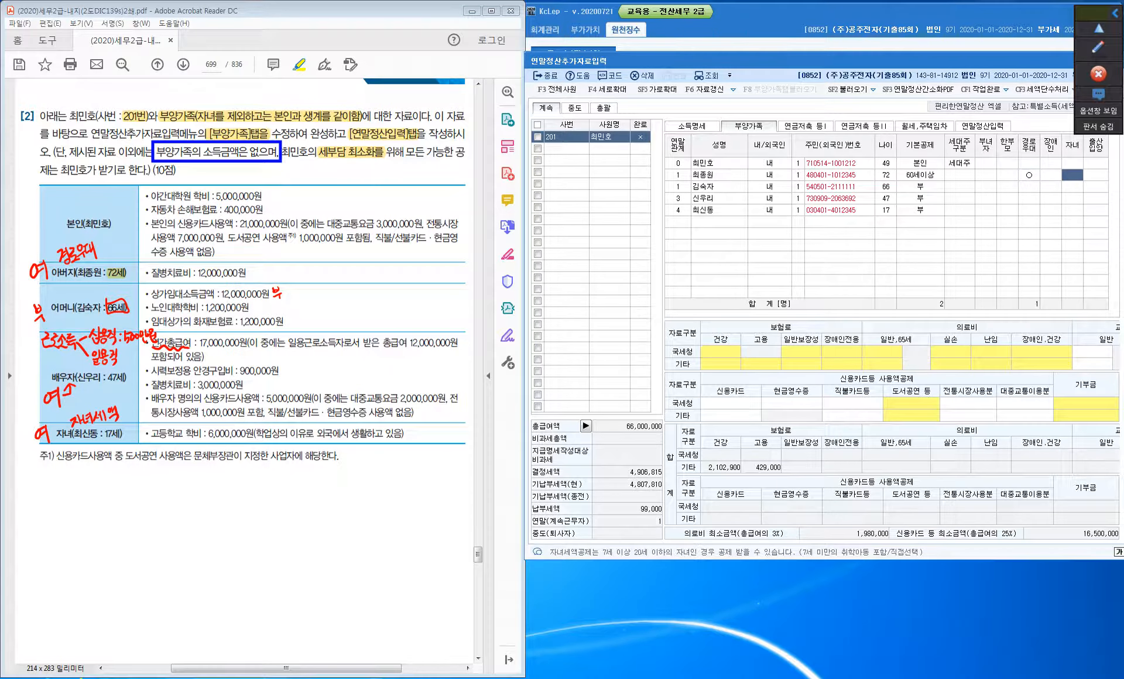
{"action": "key", "text": "Return"}
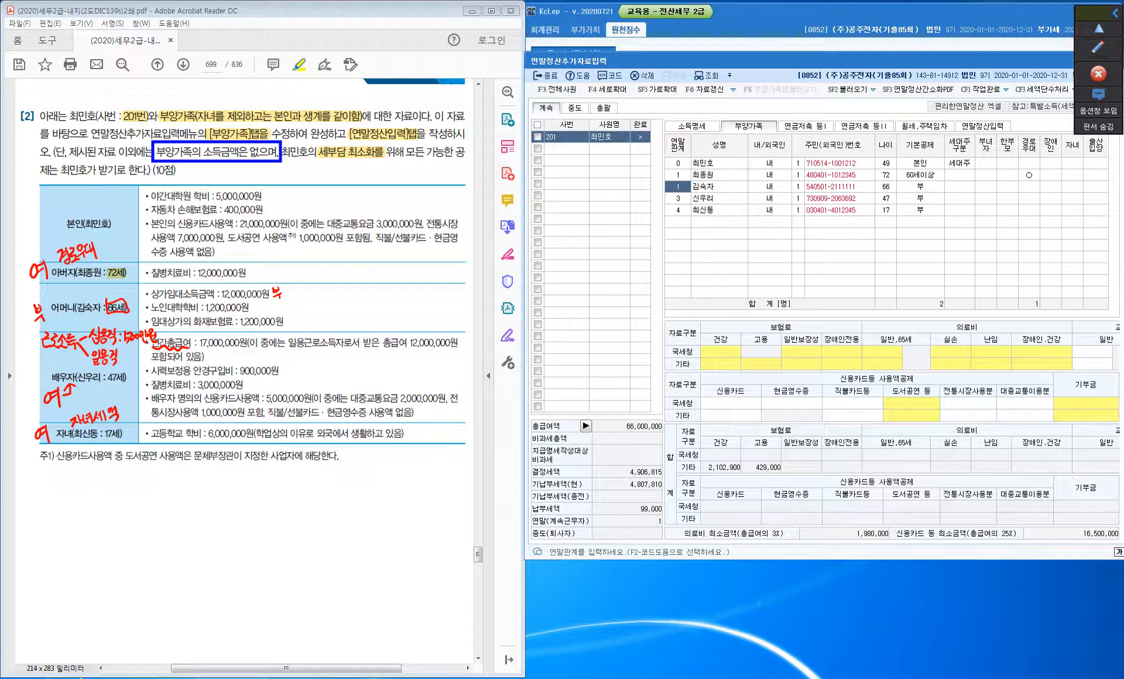
Step: Set the spouse's 기본공제 to 배우자 and complete the row, leaving the mother's entry as it is
{"action": "key", "text": "Down"}
{"action": "left_click", "coordinate": [920, 199]}
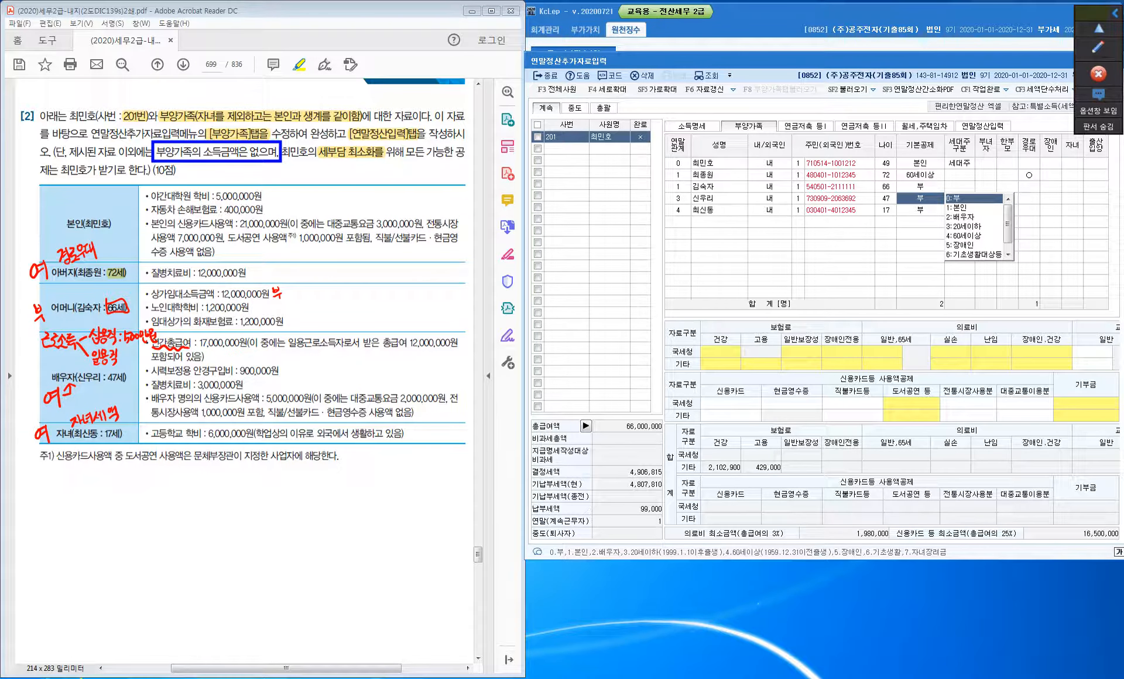
{"action": "key", "text": "2"}
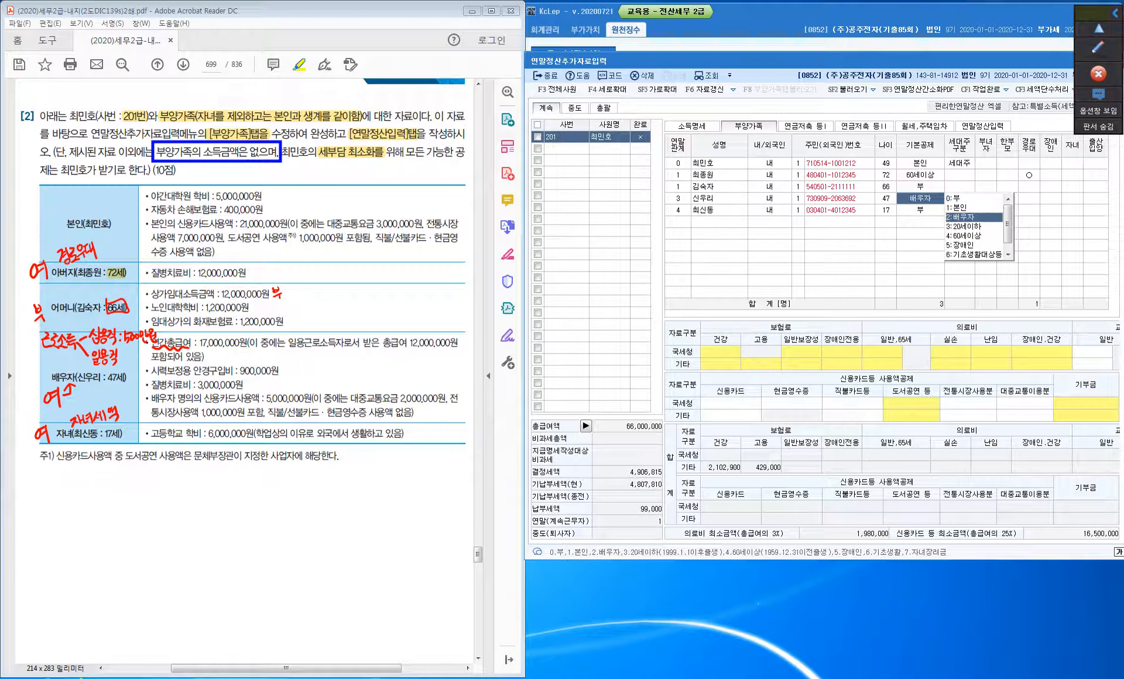
{"action": "key", "text": "Return"}
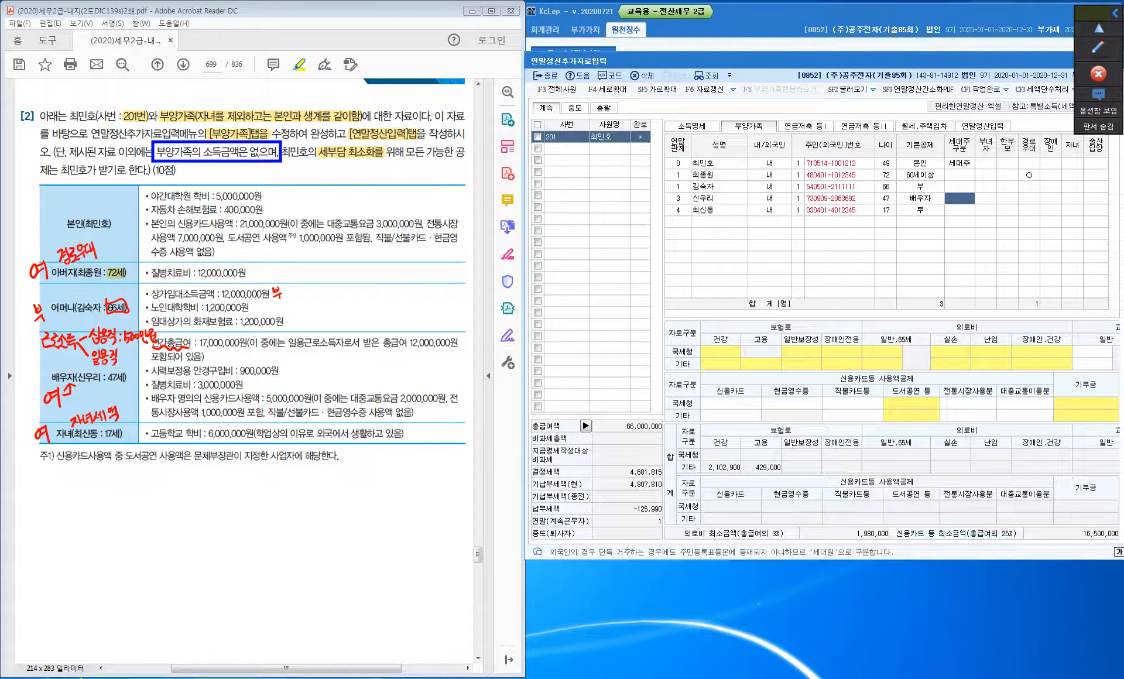
{"action": "key", "text": "Return"}
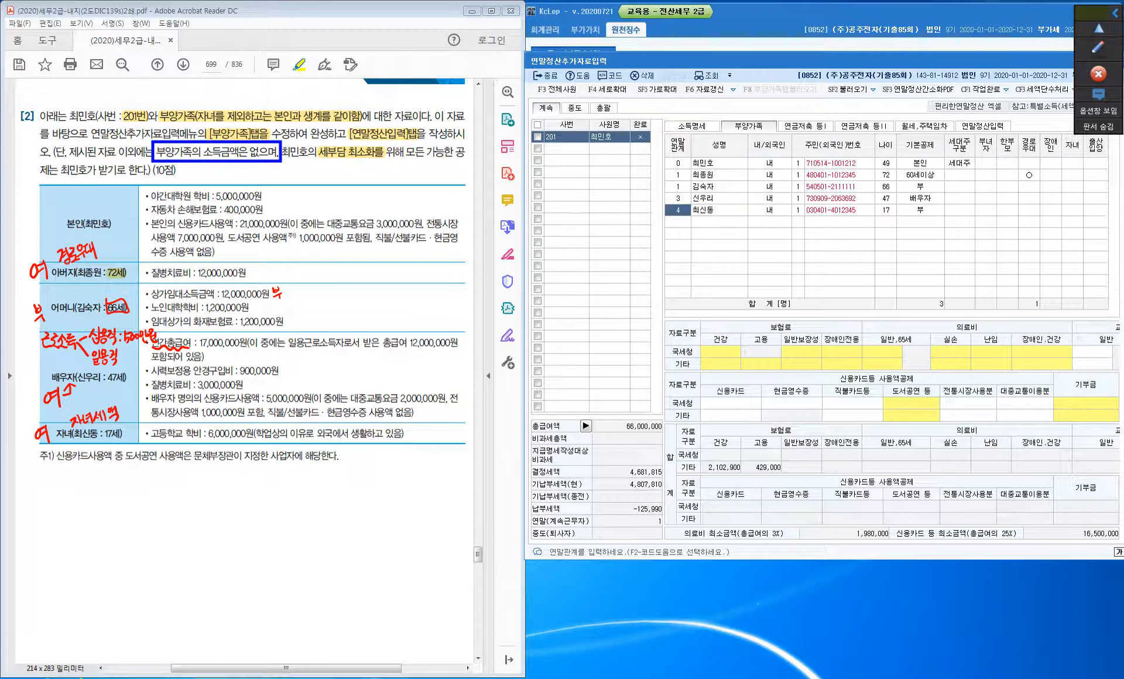
Step: Set the child's 기본공제 to 20세이하 and move to the empty row below
{"action": "left_click", "coordinate": [920, 210]}
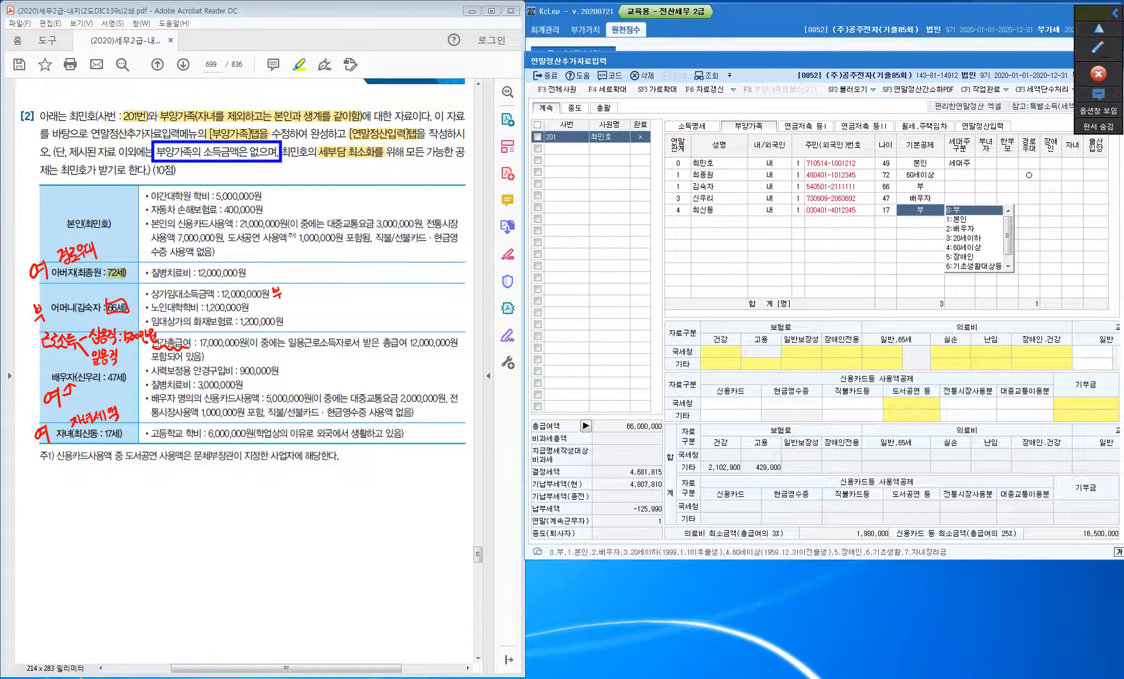
{"action": "key", "text": "3"}
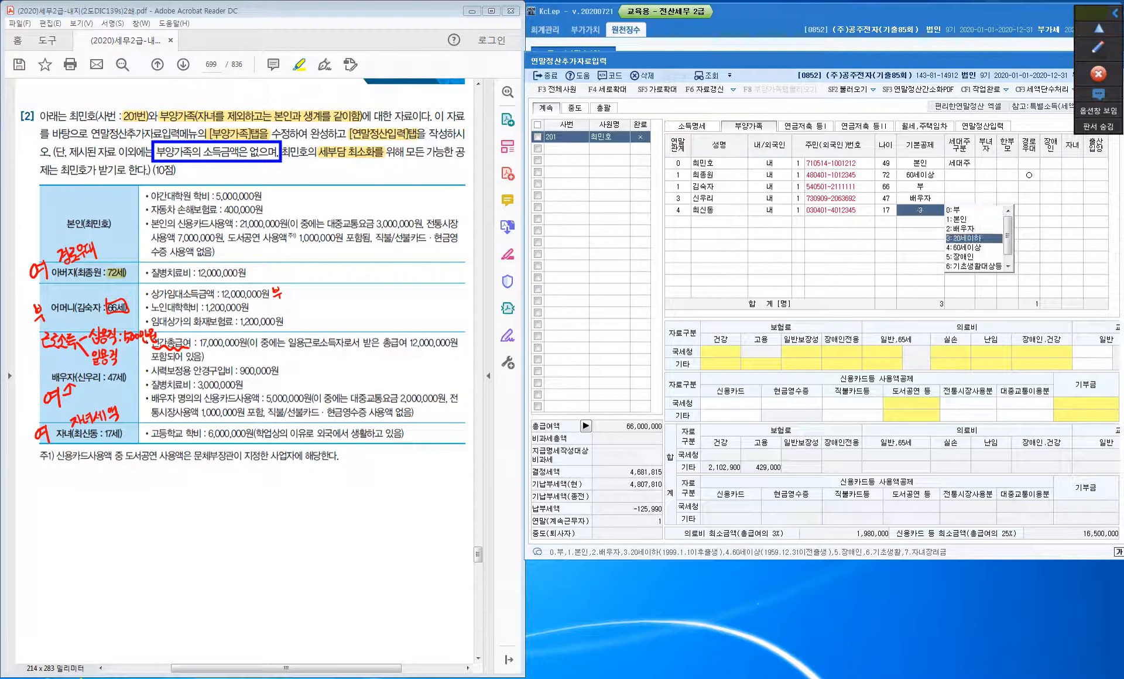
{"action": "key", "text": "Return"}
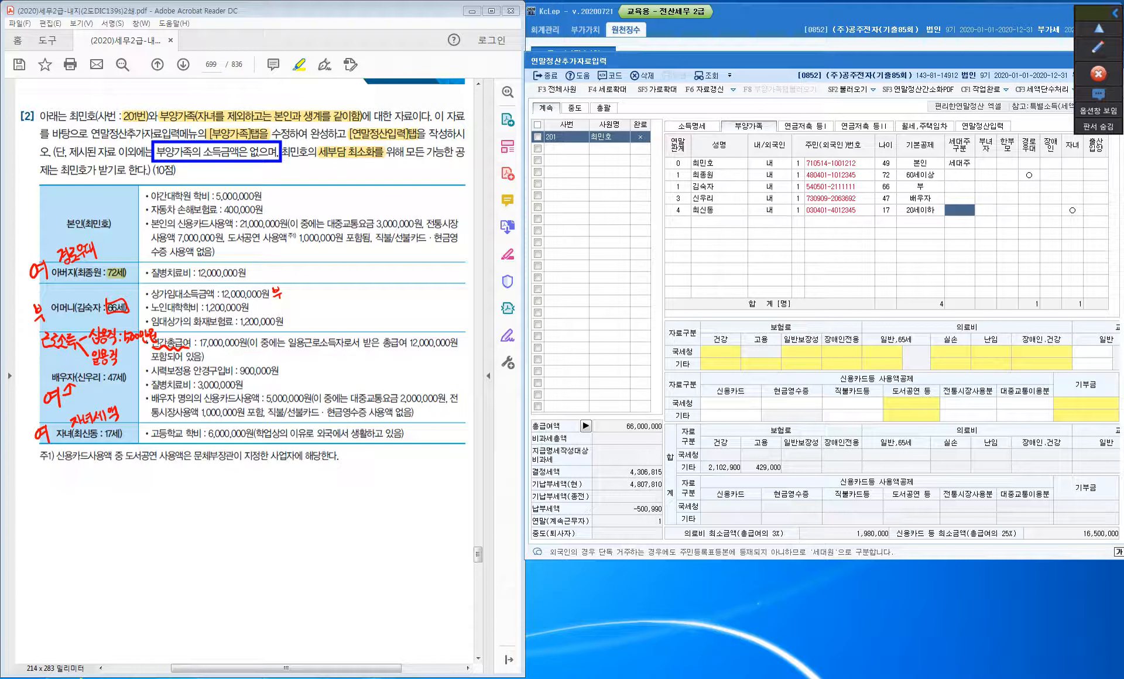
{"action": "left_click", "coordinate": [678, 222]}
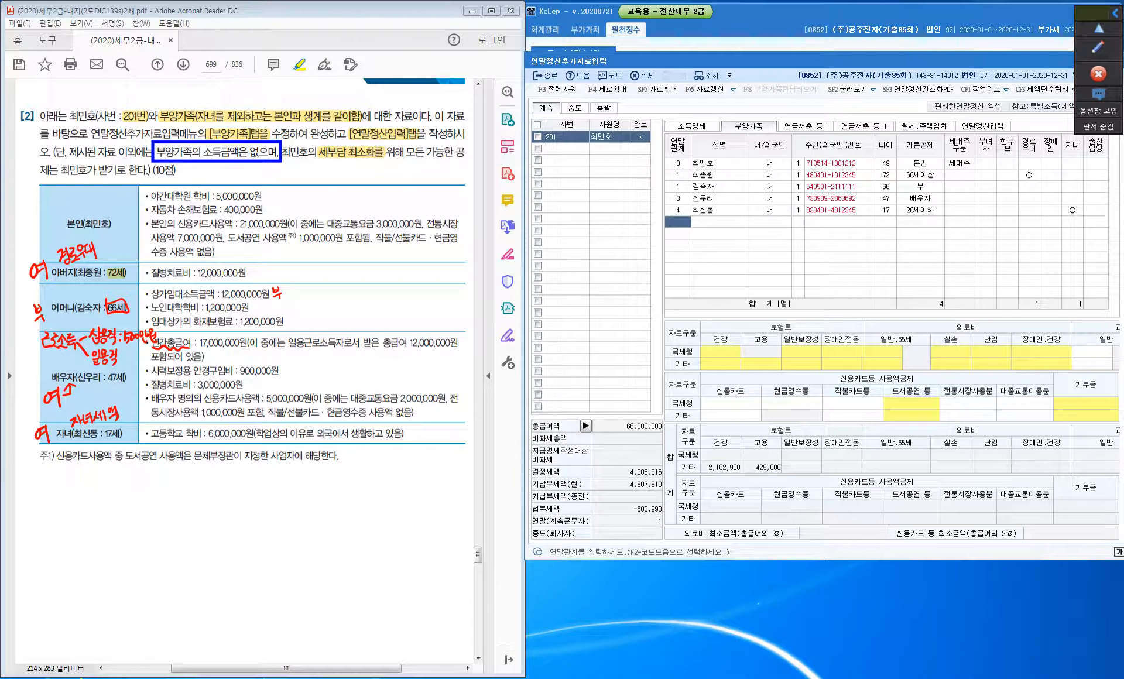
Step: Highlight 대학원 in the employee's own expenses, circle the first two bullets, and label them 교육비 and 일반보장성
{"action": "left_click_drag", "start_coordinate": [167, 196], "coordinate": [191, 197]}
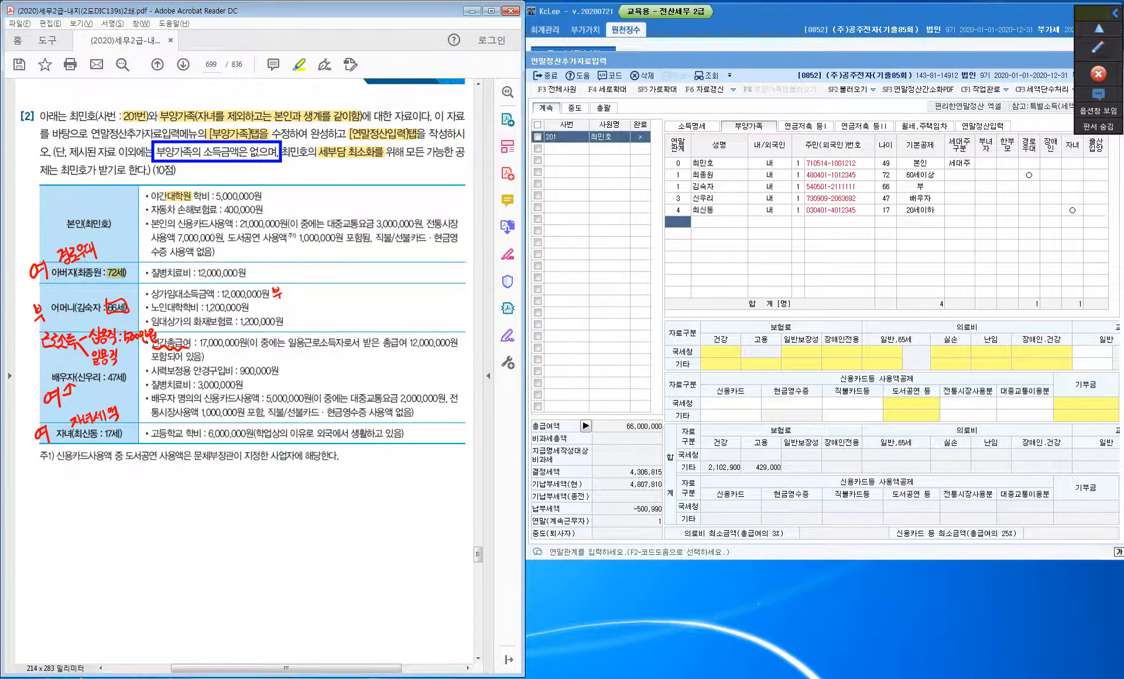
{"action": "left_click", "coordinate": [1098, 47]}
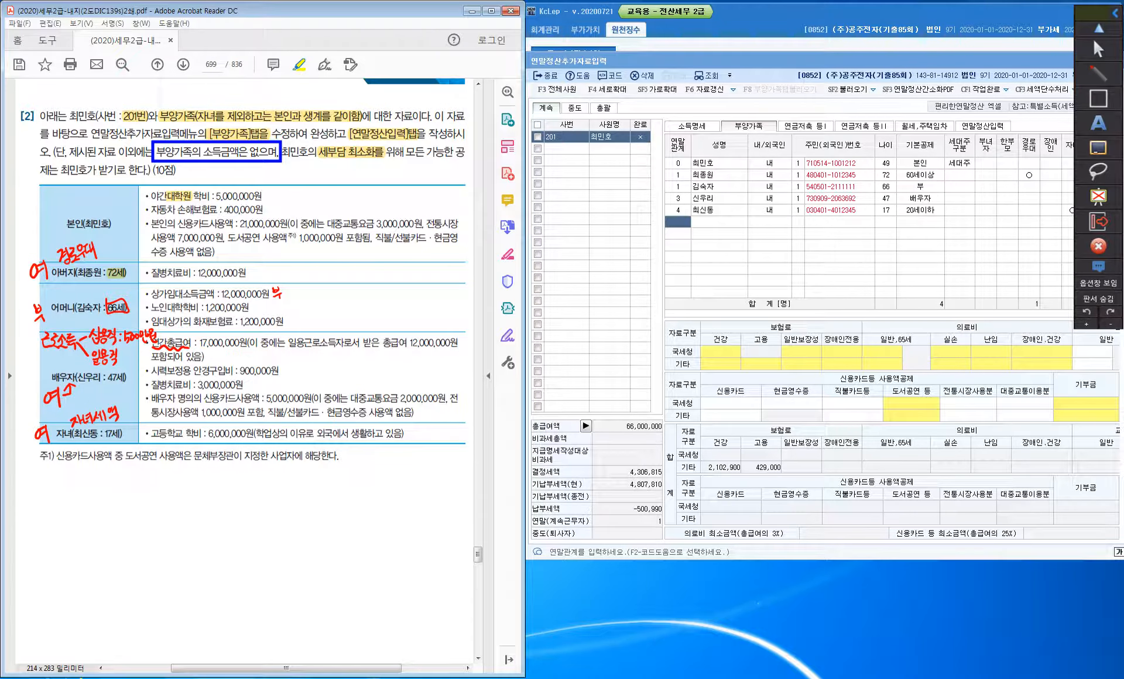
{"action": "left_click_drag", "start_coordinate": [265, 189], "coordinate": [273, 194]}
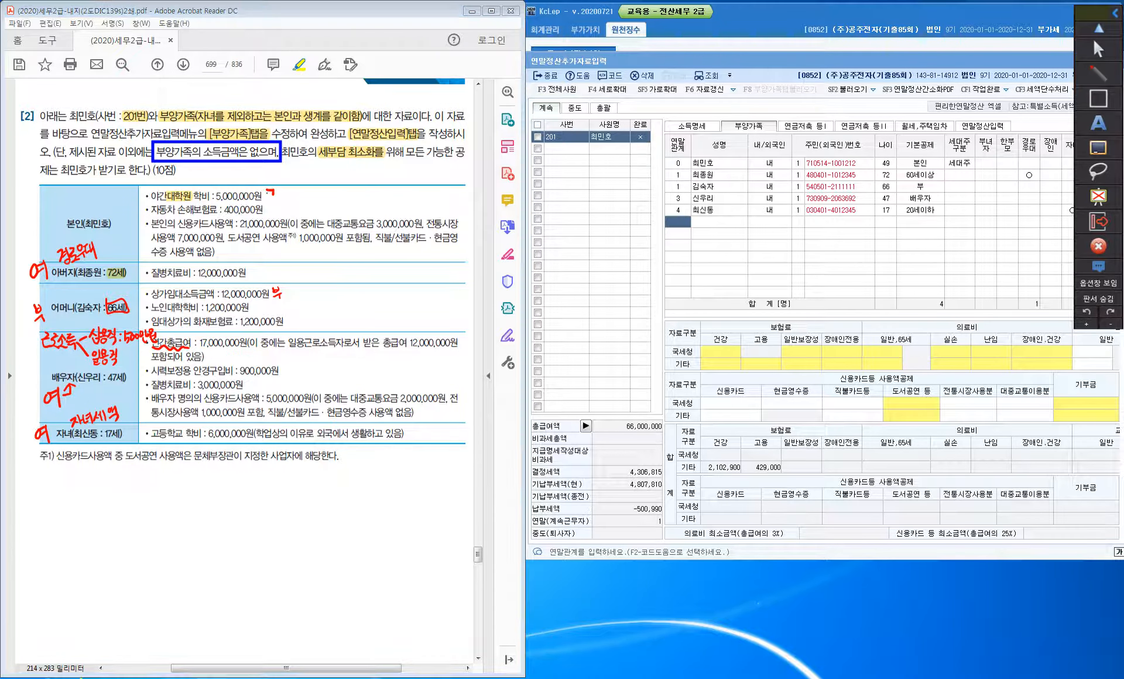
{"action": "left_click_drag", "start_coordinate": [274, 190], "coordinate": [294, 198]}
{"action": "left_click_drag", "start_coordinate": [151, 199], "coordinate": [148, 205]}
{"action": "mouse_move", "coordinate": [271, 205]}
{"action": "left_mouse_down"}
{"action": "mouse_move", "coordinate": [277, 217]}
{"action": "mouse_move", "coordinate": [311, 218]}
{"action": "left_mouse_up"}
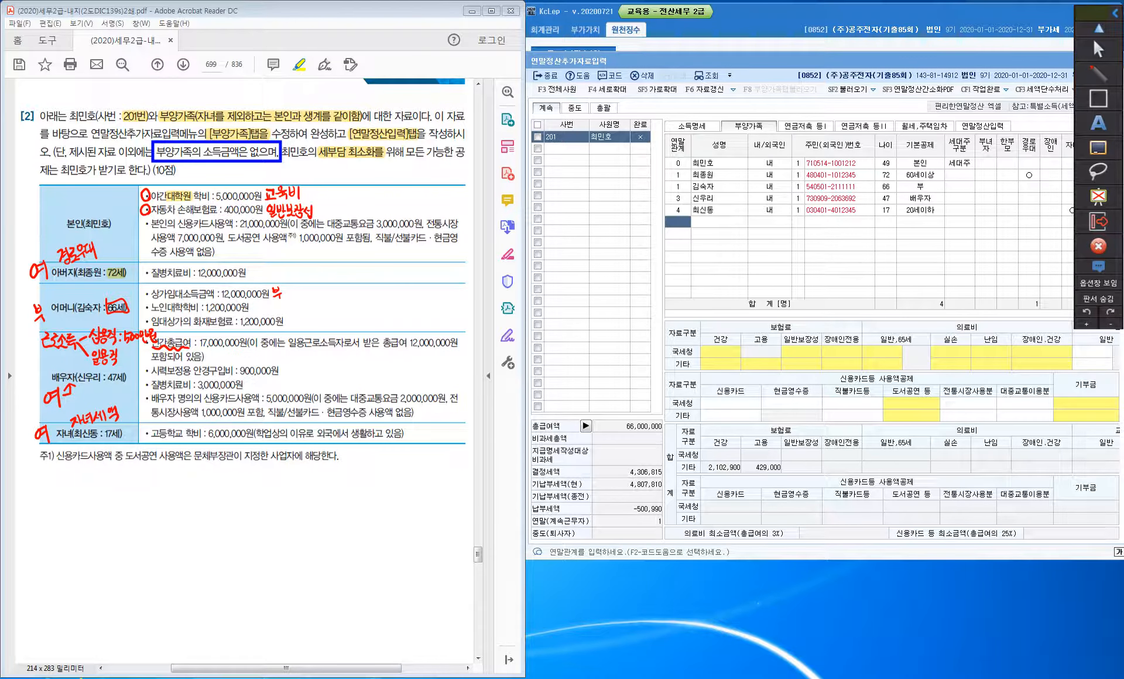
Step: Box 대중교통요금 3,000,000원, 전통시장 사용액 7,000,000원 and 도서공연 사용액 1,000,000원 in the employee's own card usage
{"action": "left_click", "coordinate": [1098, 98]}
{"action": "mouse_move", "coordinate": [324, 218]}
{"action": "left_mouse_down"}
{"action": "mouse_move", "coordinate": [331, 232]}
{"action": "mouse_move", "coordinate": [425, 232]}
{"action": "left_mouse_up"}
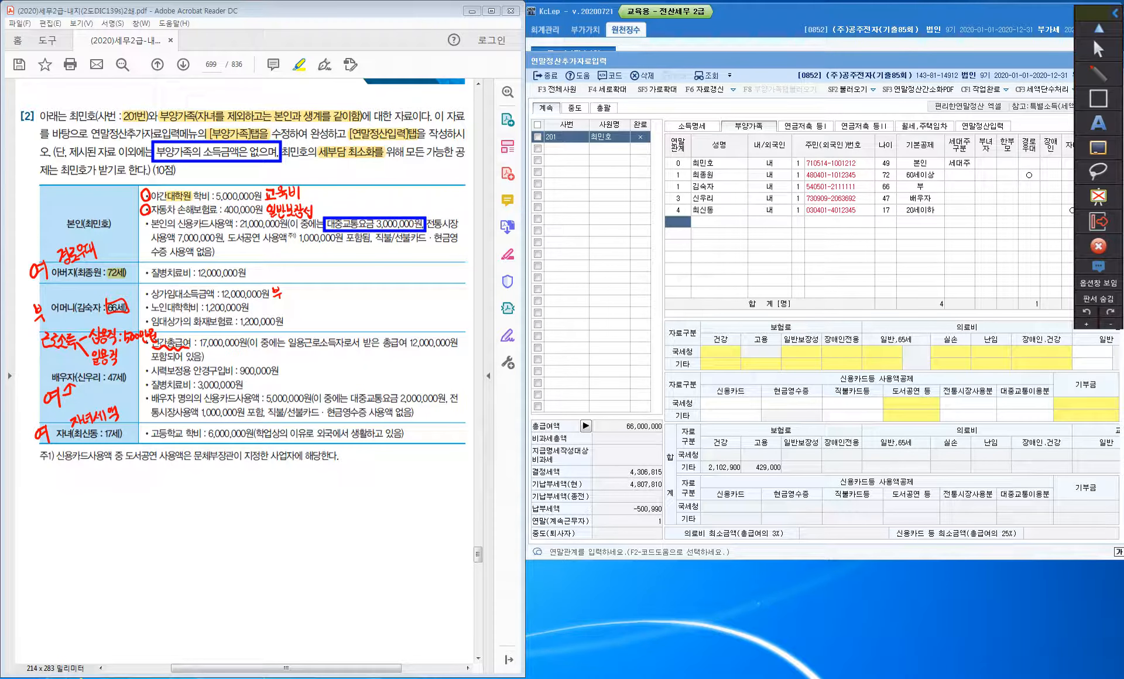
{"action": "mouse_move", "coordinate": [145, 232]}
{"action": "left_mouse_down"}
{"action": "mouse_move", "coordinate": [188, 246]}
{"action": "mouse_move", "coordinate": [365, 244]}
{"action": "mouse_move", "coordinate": [348, 245]}
{"action": "left_mouse_up"}
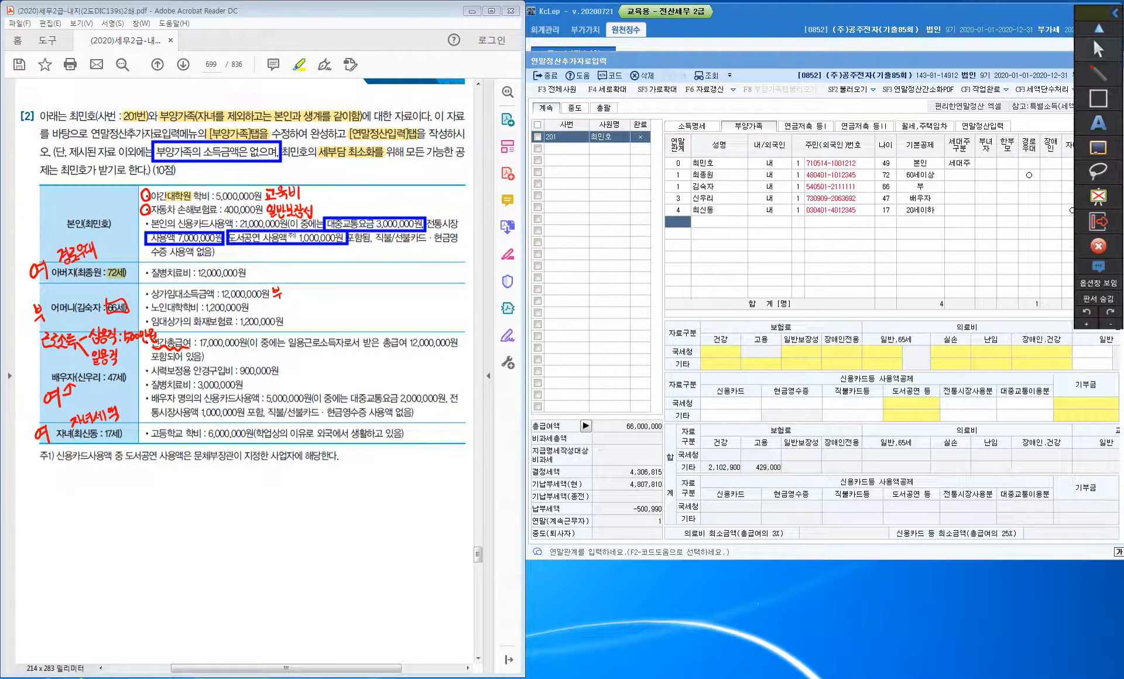
{"action": "left_click", "coordinate": [1098, 50]}
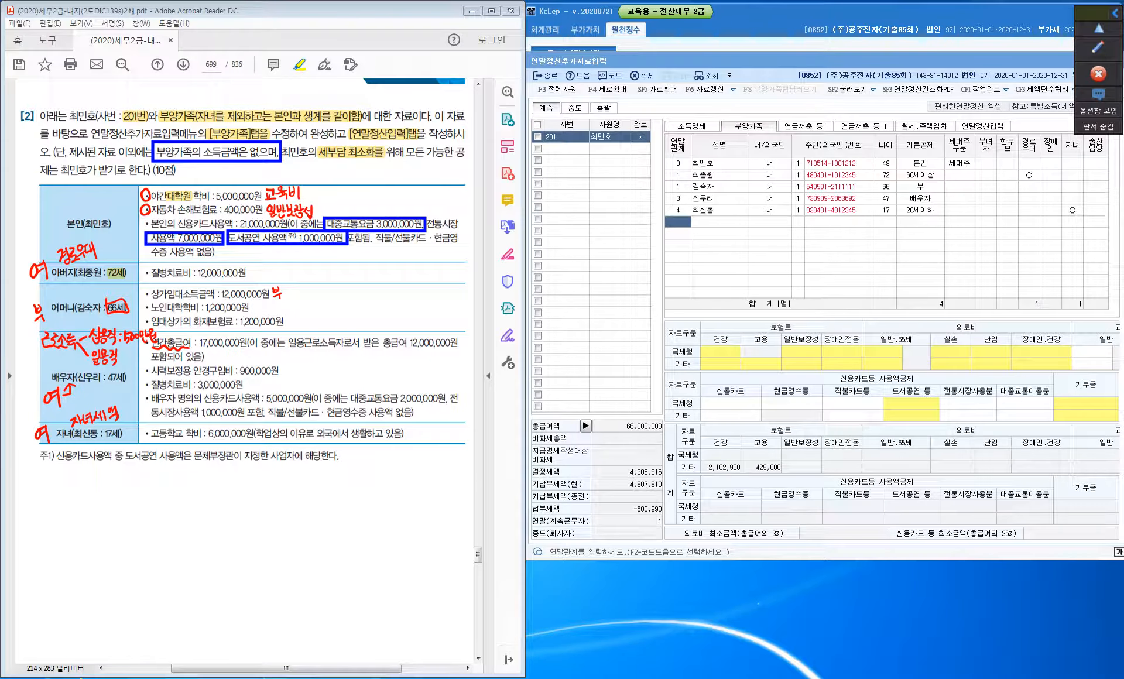
Step: Calculate 21,000,000 minus 3,000,000, 7,000,000 and 1,000,000 in the Windows calculator, then close it
{"action": "key", "text": "XF86Calculator"}
{"action": "left_click_drag", "start_coordinate": [694, 479], "coordinate": [562, 172]}
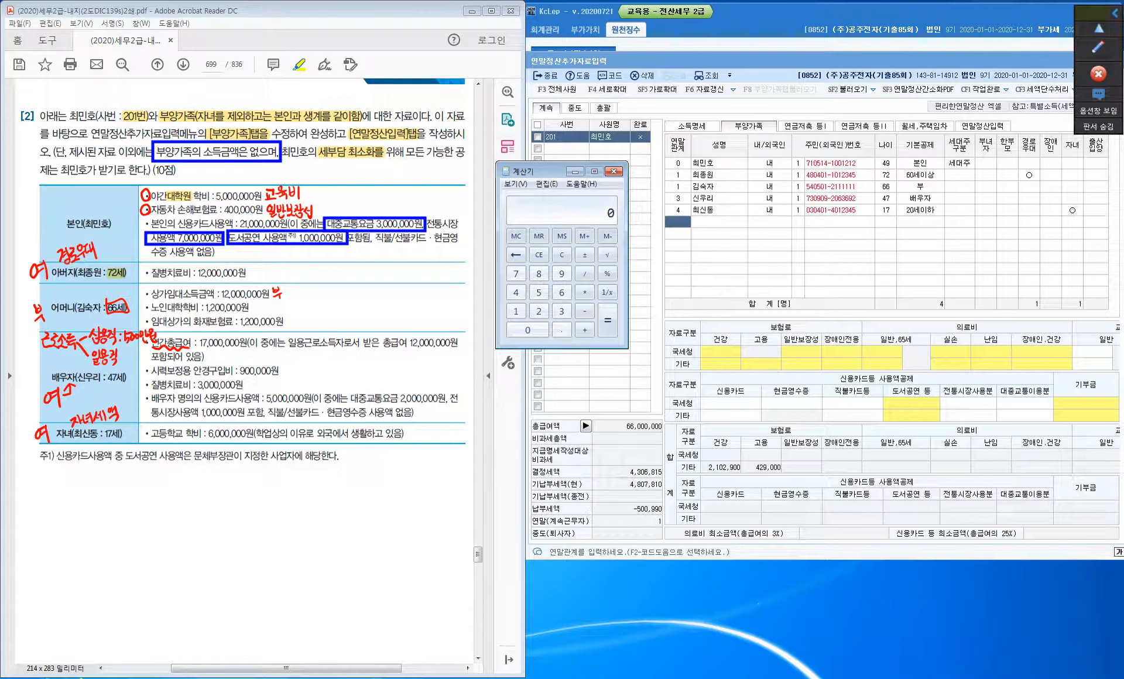
{"action": "type", "text": "21,000,000"}
{"action": "key", "text": "minus"}
{"action": "type", "text": "3000000"}
{"action": "key", "text": "minus"}
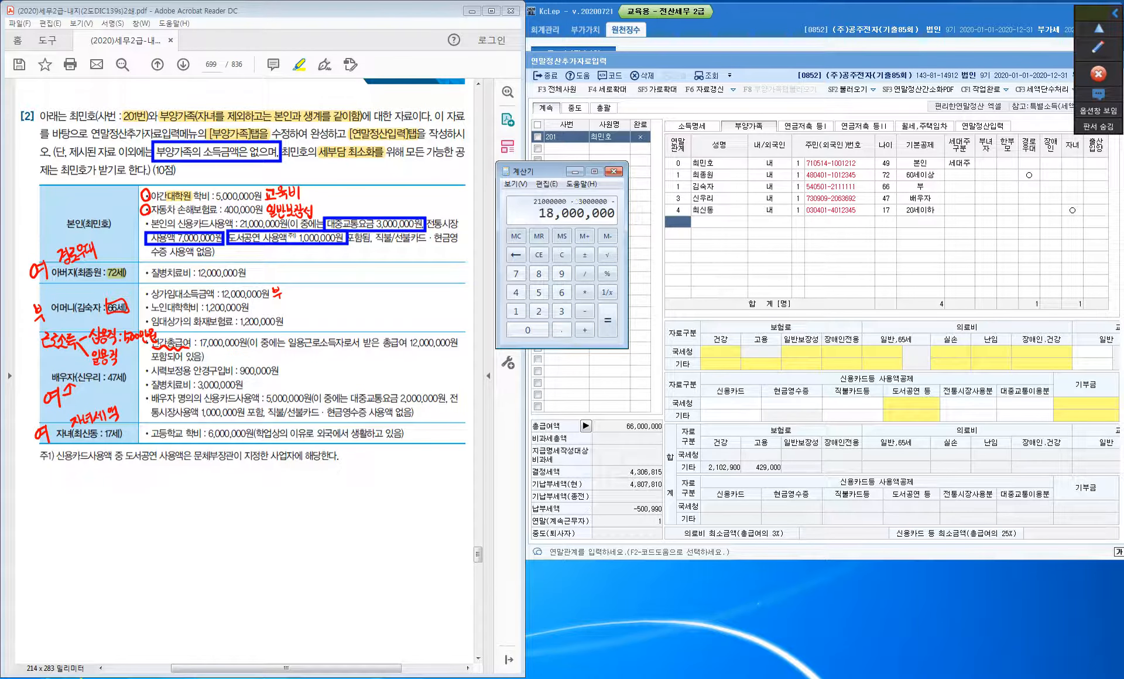
{"action": "type", "text": "7000000"}
{"action": "key", "text": "minus"}
{"action": "type", "text": "10,000,00"}
{"action": "key", "text": "Return"}
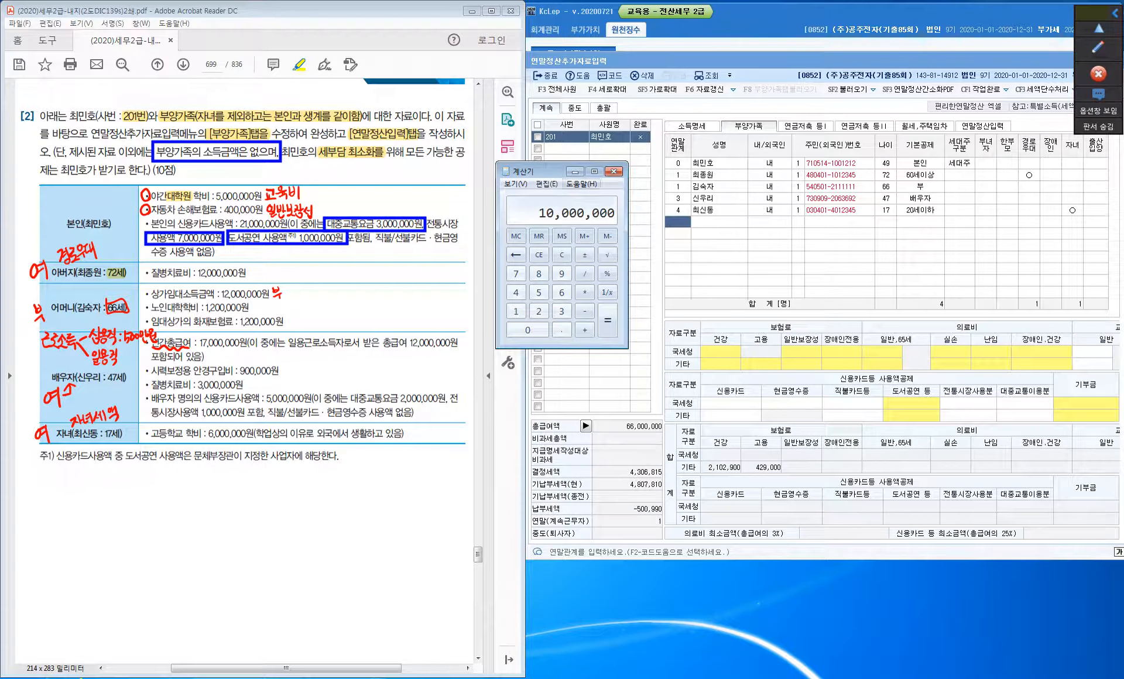
{"action": "left_click", "coordinate": [614, 171]}
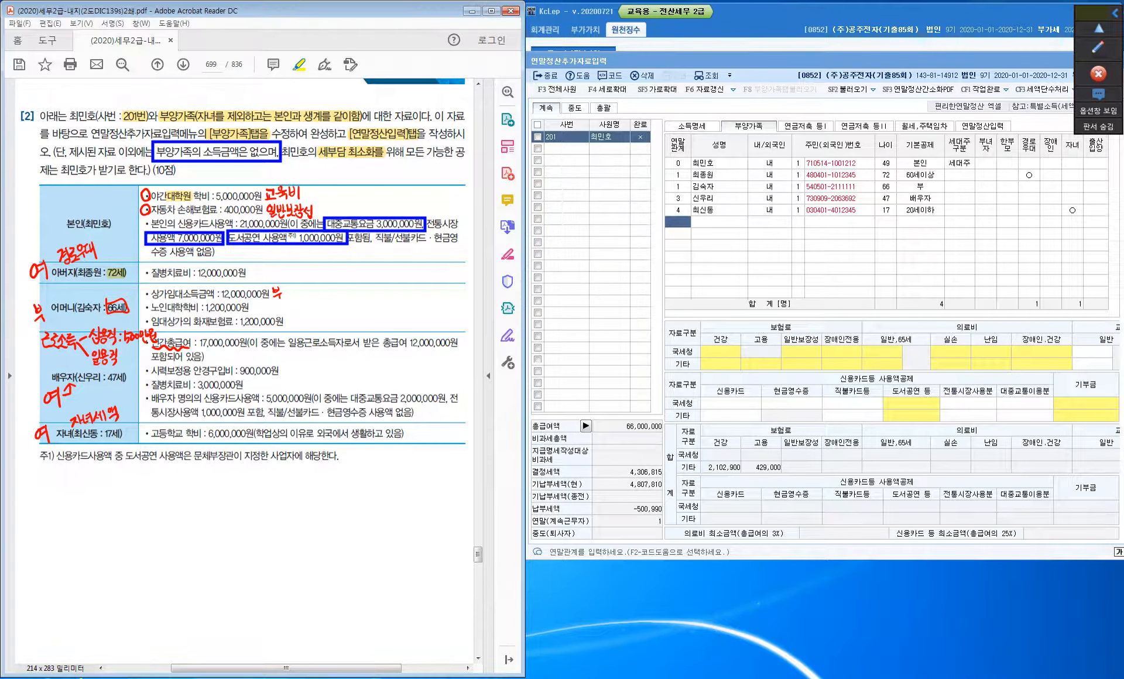
Step: Handwrite 신용카드 : 10,000,000 under the employee's own card usage and circle that item's bullet
{"action": "left_click", "coordinate": [1098, 48]}
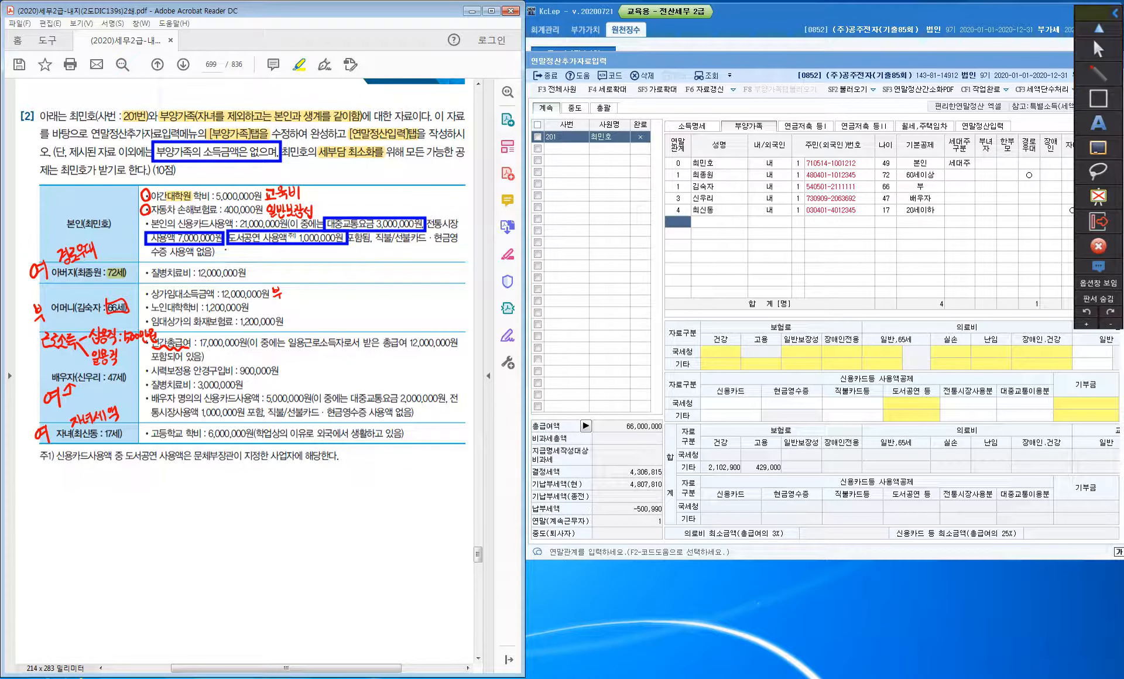
{"action": "mouse_move", "coordinate": [227, 248]}
{"action": "left_mouse_down"}
{"action": "mouse_move", "coordinate": [223, 257]}
{"action": "mouse_move", "coordinate": [247, 260]}
{"action": "mouse_move", "coordinate": [333, 254]}
{"action": "left_mouse_up"}
{"action": "left_click", "coordinate": [291, 260]}
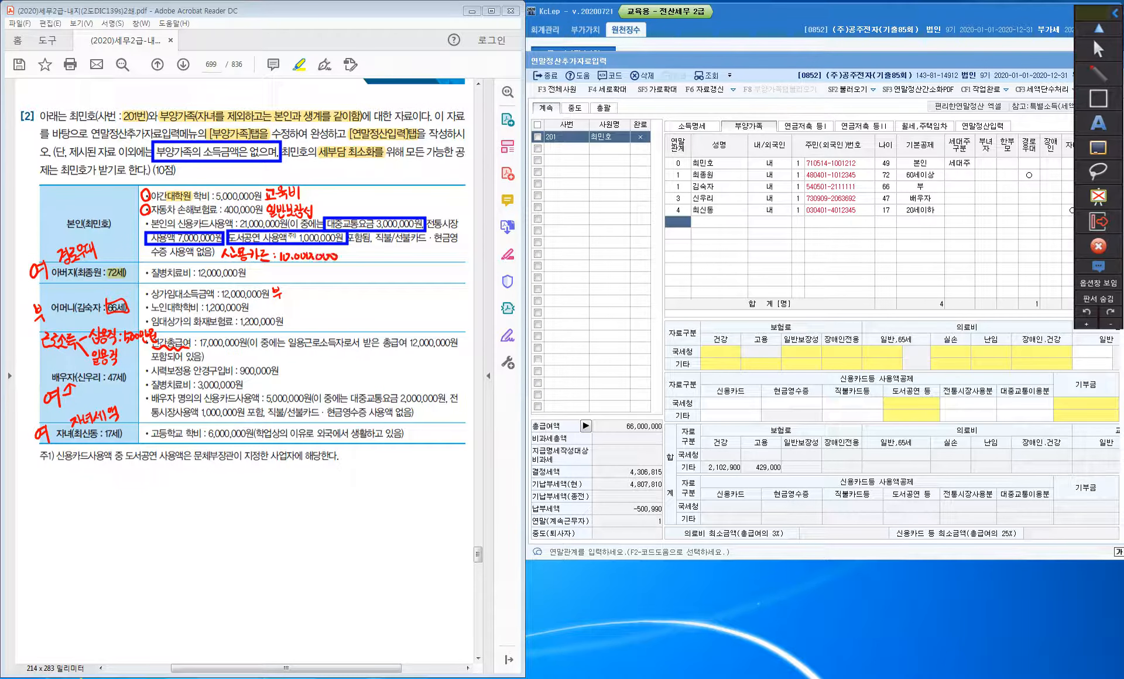
{"action": "mouse_move", "coordinate": [152, 226]}
{"action": "left_mouse_down"}
{"action": "mouse_move", "coordinate": [142, 229]}
{"action": "mouse_move", "coordinate": [154, 217]}
{"action": "left_mouse_up"}
Step: Handwrite 의료비 – 65세 이상 beside the father's 질병치료비 12,000,000원 in the PDF
{"action": "left_click_drag", "start_coordinate": [257, 269], "coordinate": [280, 280]}
{"action": "mouse_move", "coordinate": [310, 269]}
{"action": "left_mouse_down"}
{"action": "mouse_move", "coordinate": [305, 278]}
{"action": "mouse_move", "coordinate": [319, 270]}
{"action": "left_mouse_up"}
{"action": "left_click_drag", "start_coordinate": [322, 272], "coordinate": [346, 276]}
{"action": "left_click_drag", "start_coordinate": [353, 268], "coordinate": [350, 281]}
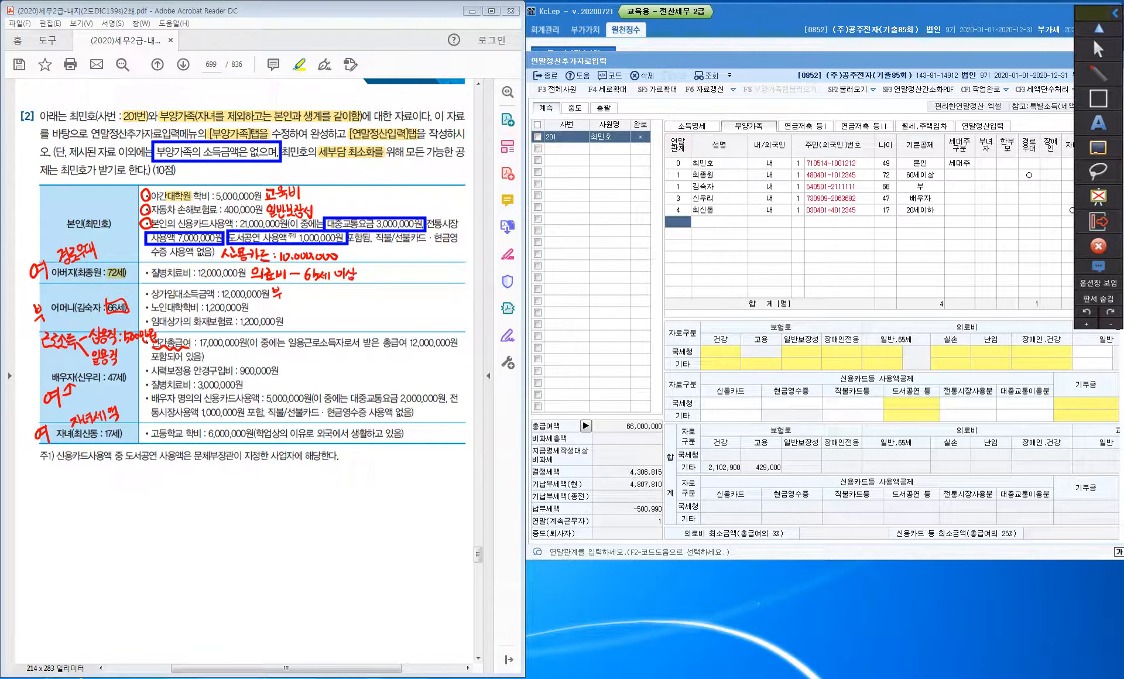
Step: Circle the father's 질병치료비 bullet and handwrite 교육비(일반) beside the mother's 노인대학학비 1,200,000원 in the PDF
{"action": "left_click_drag", "start_coordinate": [146, 272], "coordinate": [147, 269]}
{"action": "mouse_move", "coordinate": [261, 304]}
{"action": "left_mouse_down"}
{"action": "mouse_move", "coordinate": [257, 315]}
{"action": "mouse_move", "coordinate": [272, 309]}
{"action": "mouse_move", "coordinate": [262, 315]}
{"action": "left_mouse_up"}
{"action": "left_click_drag", "start_coordinate": [264, 312], "coordinate": [278, 316]}
{"action": "left_click_drag", "start_coordinate": [280, 303], "coordinate": [281, 314]}
{"action": "mouse_move", "coordinate": [289, 303]}
{"action": "left_mouse_down"}
{"action": "mouse_move", "coordinate": [285, 314]}
{"action": "mouse_move", "coordinate": [294, 302]}
{"action": "mouse_move", "coordinate": [310, 317]}
{"action": "left_mouse_up"}
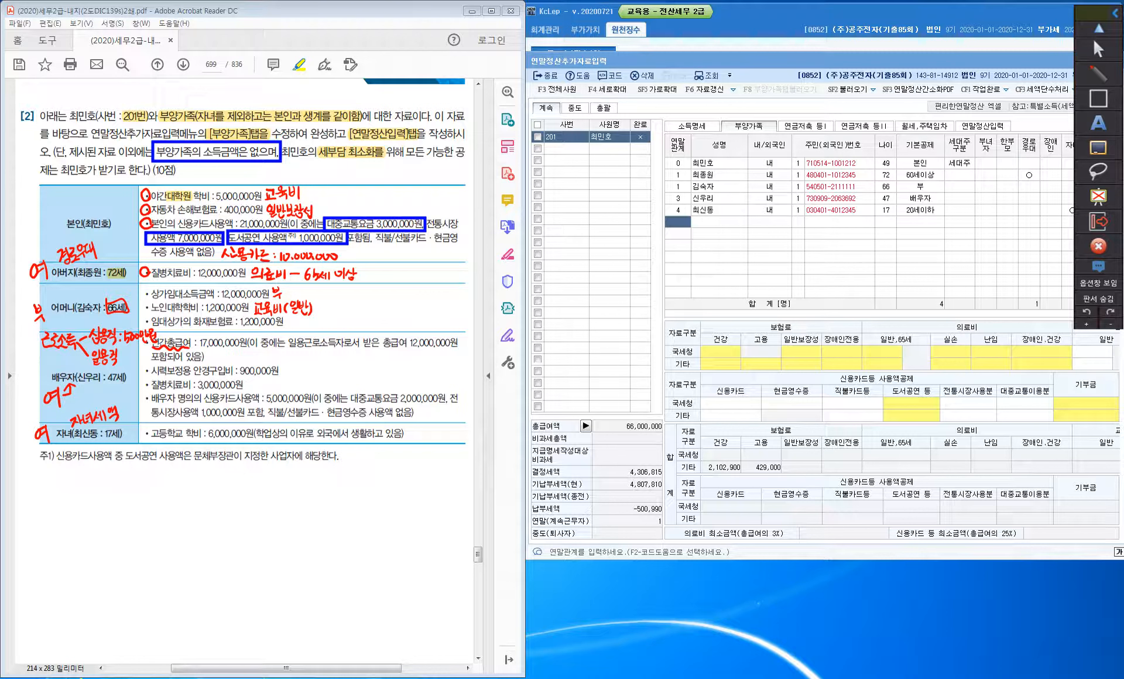
Step: Handwrite 직계존속 above the mother's entry and mark both ends of her 노인대학학비 item with X
{"action": "left_click_drag", "start_coordinate": [55, 291], "coordinate": [52, 298]}
{"action": "left_click_drag", "start_coordinate": [55, 293], "coordinate": [86, 299]}
{"action": "left_click_drag", "start_coordinate": [89, 286], "coordinate": [92, 292]}
{"action": "left_click_drag", "start_coordinate": [87, 293], "coordinate": [92, 297]}
{"action": "left_click_drag", "start_coordinate": [143, 302], "coordinate": [143, 313]}
{"action": "left_click_drag", "start_coordinate": [320, 305], "coordinate": [320, 313]}
Step: Draw an arrow from the mother's 화재보험료 to the underlined 상가임대소득금액, handwrite 필요경비 입력 beside the insurance item and mark it with X
{"action": "mouse_move", "coordinate": [204, 319]}
{"action": "left_mouse_down"}
{"action": "mouse_move", "coordinate": [199, 292]}
{"action": "mouse_move", "coordinate": [207, 301]}
{"action": "mouse_move", "coordinate": [187, 299]}
{"action": "left_mouse_up"}
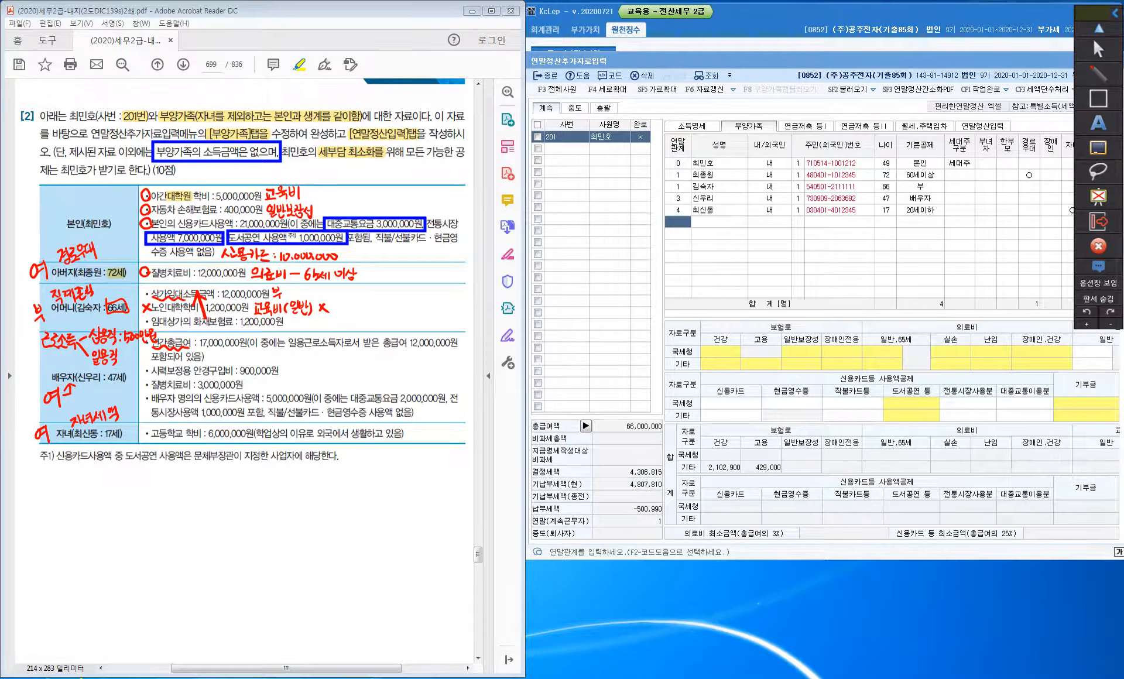
{"action": "mouse_move", "coordinate": [287, 318]}
{"action": "left_mouse_down"}
{"action": "mouse_move", "coordinate": [327, 332]}
{"action": "mouse_move", "coordinate": [332, 318]}
{"action": "left_mouse_up"}
{"action": "left_click_drag", "start_coordinate": [333, 323], "coordinate": [356, 333]}
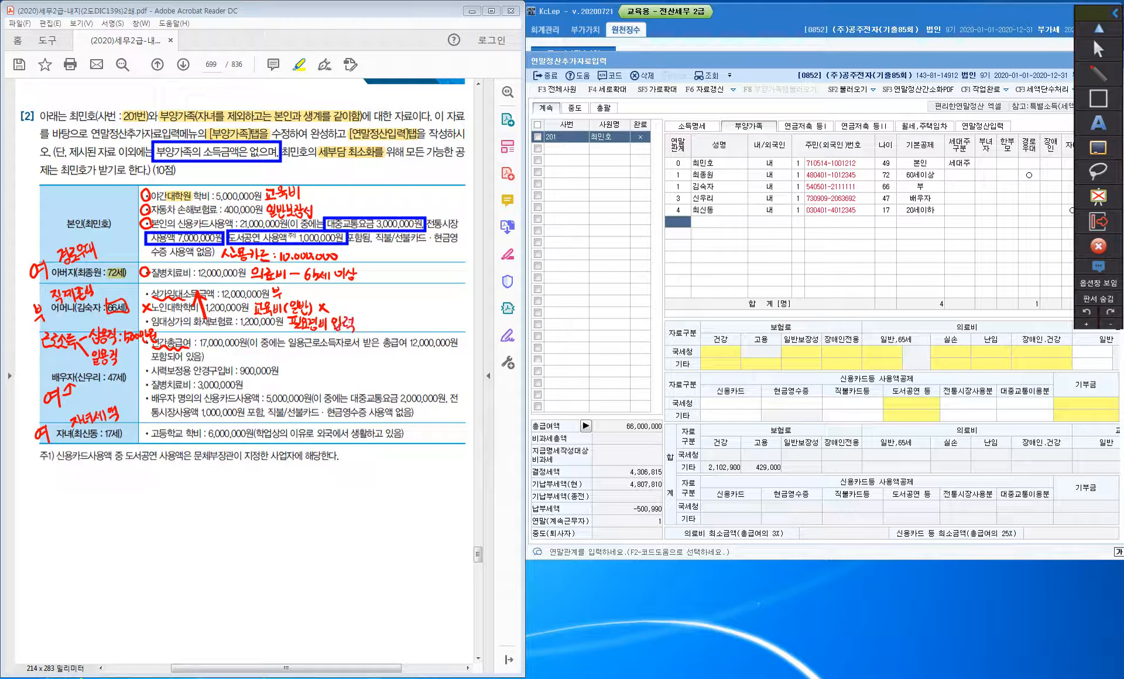
{"action": "left_click_drag", "start_coordinate": [79, 105], "coordinate": [91, 102]}
{"action": "left_click_drag", "start_coordinate": [360, 319], "coordinate": [358, 332]}
{"action": "left_click_drag", "start_coordinate": [142, 316], "coordinate": [143, 328]}
Step: Handwrite 의료비 with a check mark above the spouse's 시력보정용 안경구입비 and circle that item's bullet
{"action": "mouse_move", "coordinate": [229, 353]}
{"action": "left_mouse_down"}
{"action": "mouse_move", "coordinate": [224, 362]}
{"action": "mouse_move", "coordinate": [246, 359]}
{"action": "left_mouse_up"}
{"action": "left_click_drag", "start_coordinate": [247, 352], "coordinate": [258, 363]}
{"action": "left_click_drag", "start_coordinate": [257, 352], "coordinate": [262, 364]}
{"action": "left_click_drag", "start_coordinate": [267, 349], "coordinate": [267, 367]}
{"action": "left_click_drag", "start_coordinate": [146, 371], "coordinate": [151, 369]}
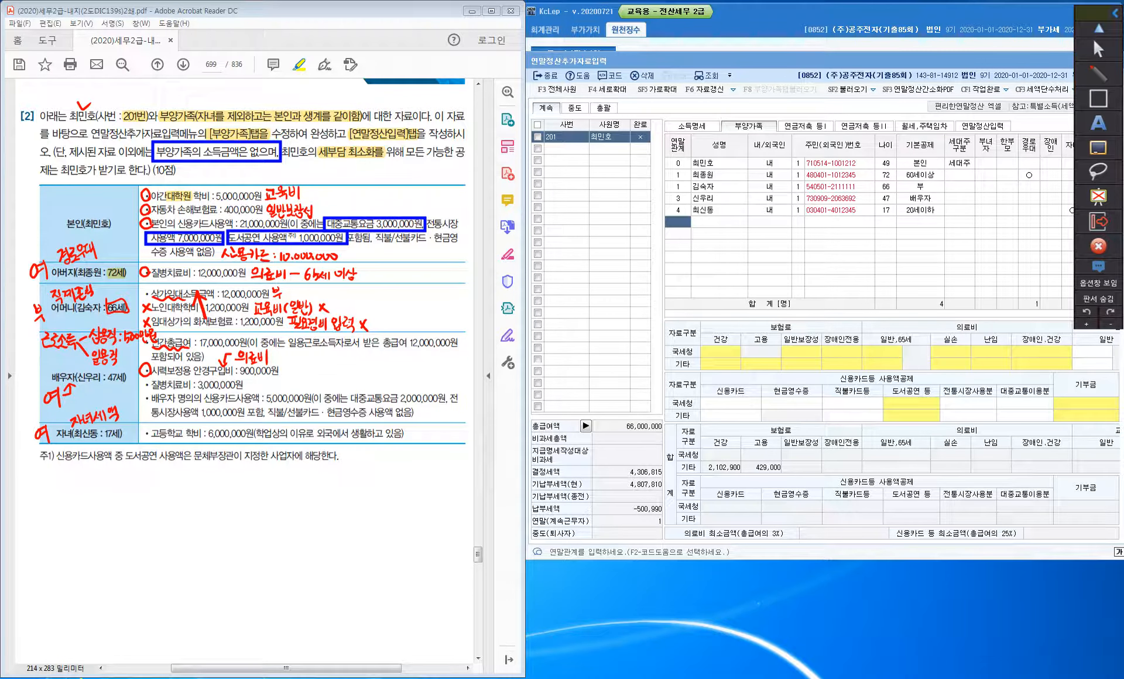
Step: Strike out the 900,000원 of the spouse's 안경구입비 and handwrite 500,000 ← 그밖의 beside it
{"action": "left_click_drag", "start_coordinate": [246, 370], "coordinate": [329, 370]}
{"action": "mouse_move", "coordinate": [346, 366]}
{"action": "left_mouse_down"}
{"action": "mouse_move", "coordinate": [335, 369]}
{"action": "mouse_move", "coordinate": [366, 377]}
{"action": "mouse_move", "coordinate": [370, 364]}
{"action": "left_mouse_up"}
{"action": "left_click_drag", "start_coordinate": [366, 373], "coordinate": [377, 375]}
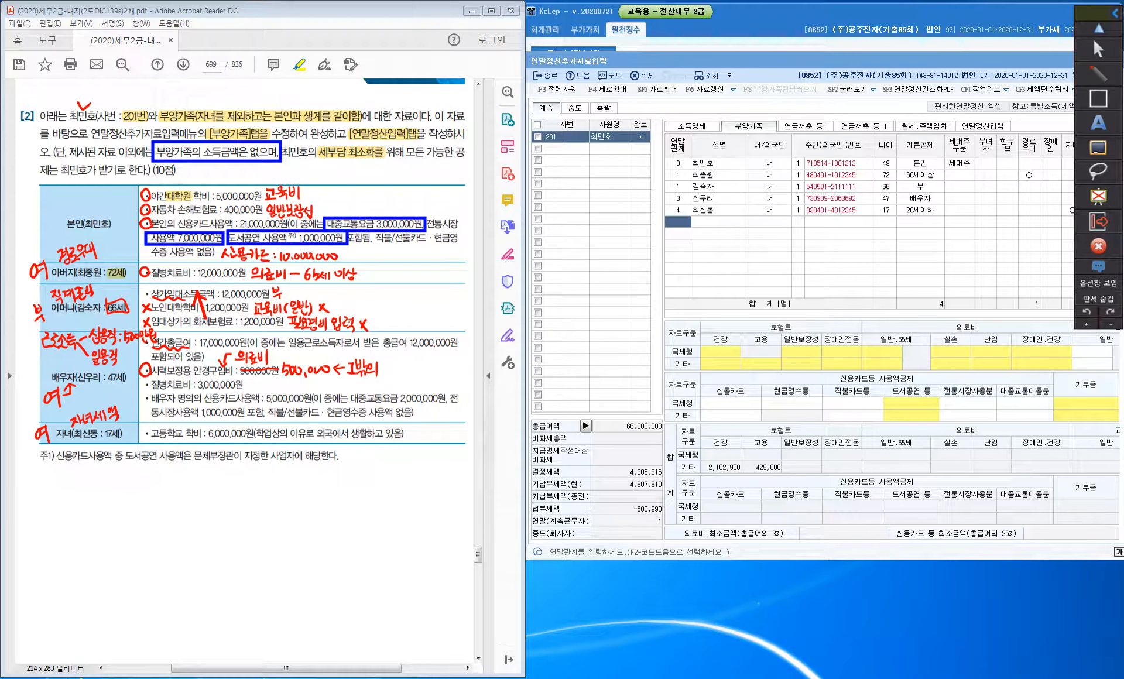
Step: Handwrite : 3,500,000 after 그밖의 and circle the bullets of the spouse's 질병치료비 and 신용카드사용액
{"action": "left_click_drag", "start_coordinate": [145, 391], "coordinate": [144, 381]}
{"action": "mouse_move", "coordinate": [391, 367]}
{"action": "left_mouse_down"}
{"action": "mouse_move", "coordinate": [390, 377]}
{"action": "mouse_move", "coordinate": [408, 366]}
{"action": "left_mouse_up"}
{"action": "left_click", "coordinate": [399, 375]}
{"action": "left_click_drag", "start_coordinate": [409, 367], "coordinate": [415, 379]}
{"action": "left_click_drag", "start_coordinate": [416, 368], "coordinate": [437, 371]}
{"action": "left_click_drag", "start_coordinate": [439, 367], "coordinate": [443, 371]}
{"action": "mouse_move", "coordinate": [145, 395]}
{"action": "left_mouse_down"}
{"action": "mouse_move", "coordinate": [147, 406]}
{"action": "mouse_move", "coordinate": [151, 397]}
{"action": "left_mouse_up"}
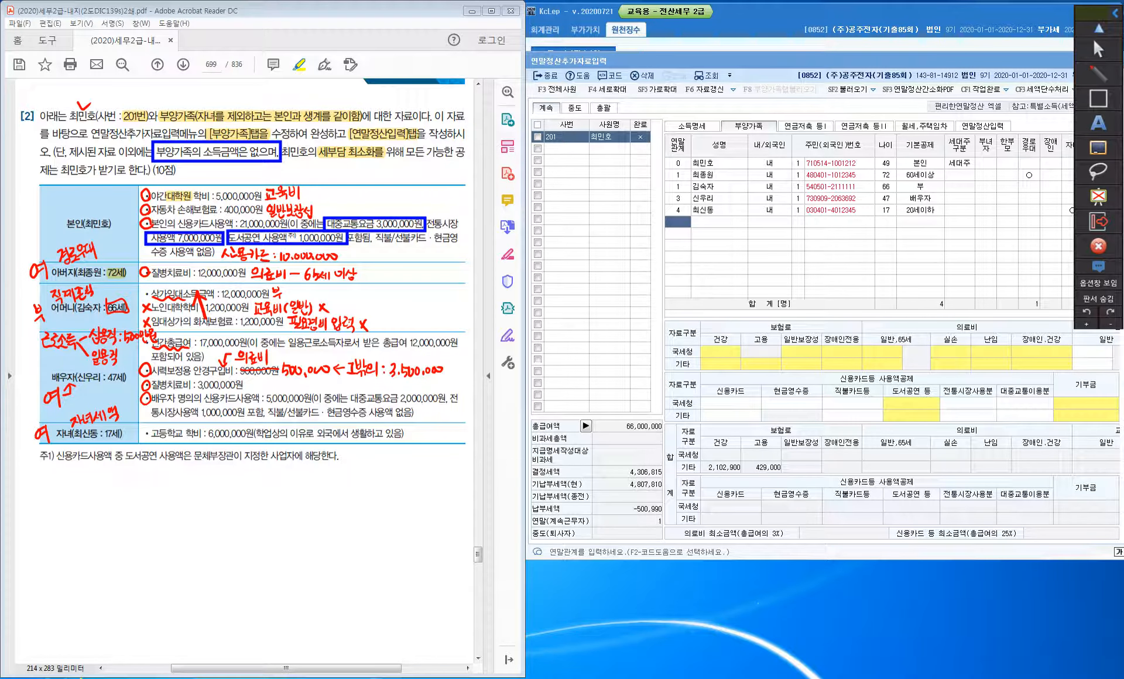
Step: Box 대중교통요금 2,000,000원 and 전통시장사용액 1,000,000원 in blue in the spouse's card usage
{"action": "left_click", "coordinate": [1098, 99]}
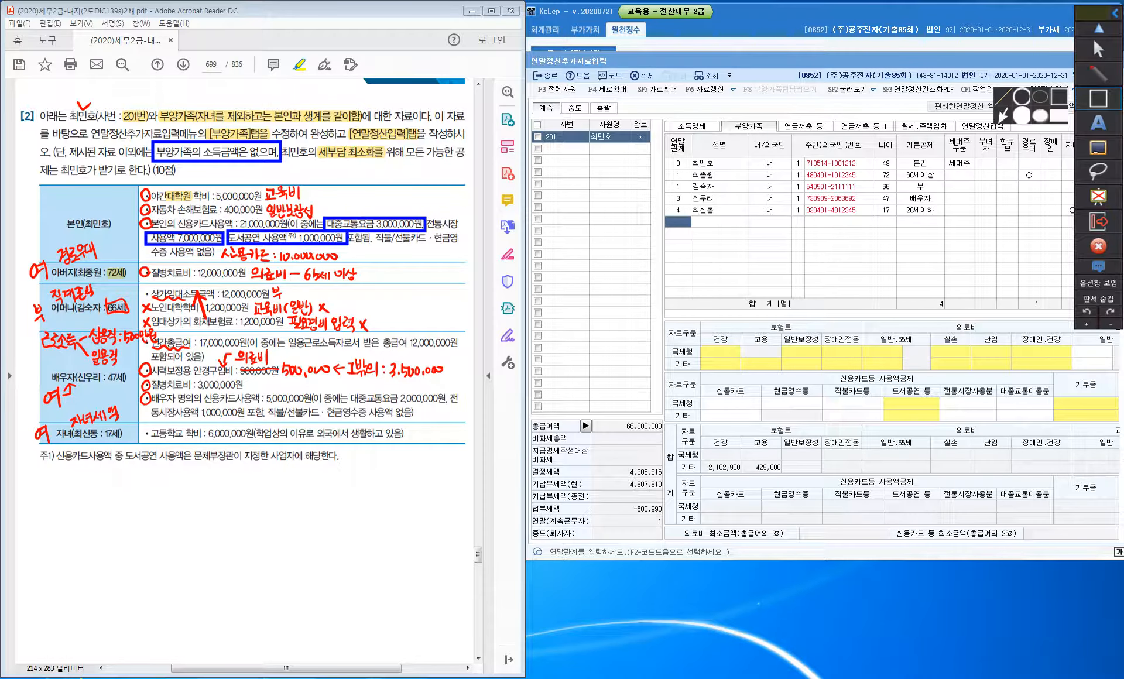
{"action": "left_click", "coordinate": [1059, 97]}
{"action": "mouse_move", "coordinate": [347, 387]}
{"action": "left_mouse_down"}
{"action": "mouse_move", "coordinate": [365, 406]}
{"action": "mouse_move", "coordinate": [448, 405]}
{"action": "left_mouse_up"}
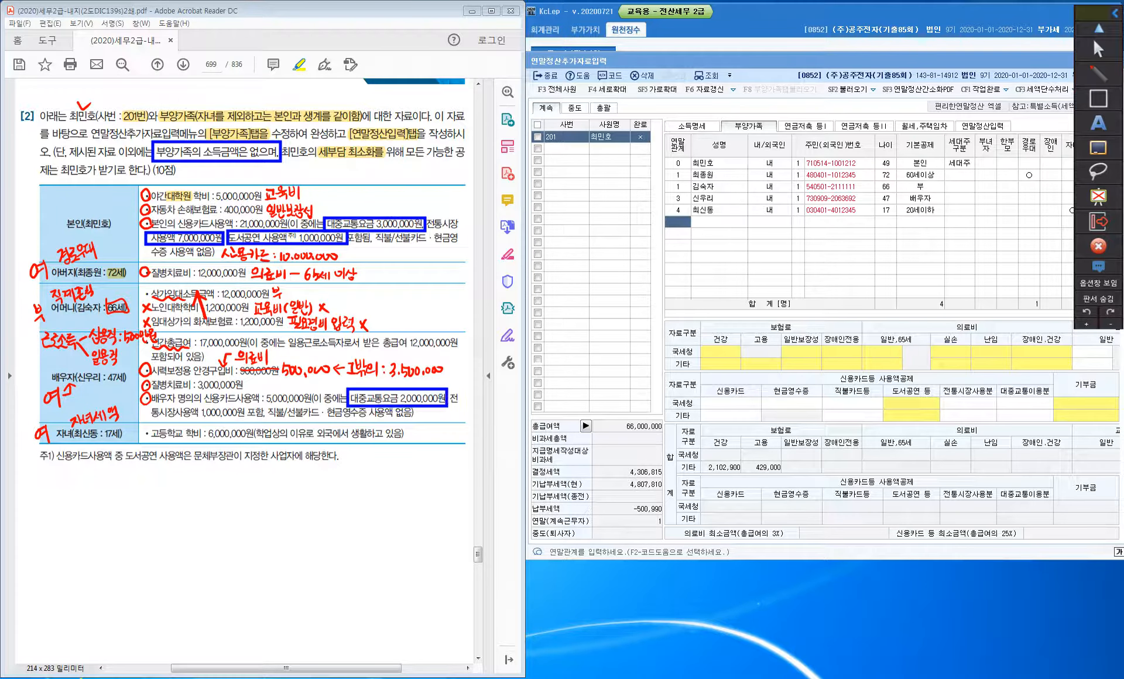
{"action": "mouse_move", "coordinate": [150, 403]}
{"action": "left_mouse_down"}
{"action": "mouse_move", "coordinate": [154, 418]}
{"action": "mouse_move", "coordinate": [249, 420]}
{"action": "left_mouse_up"}
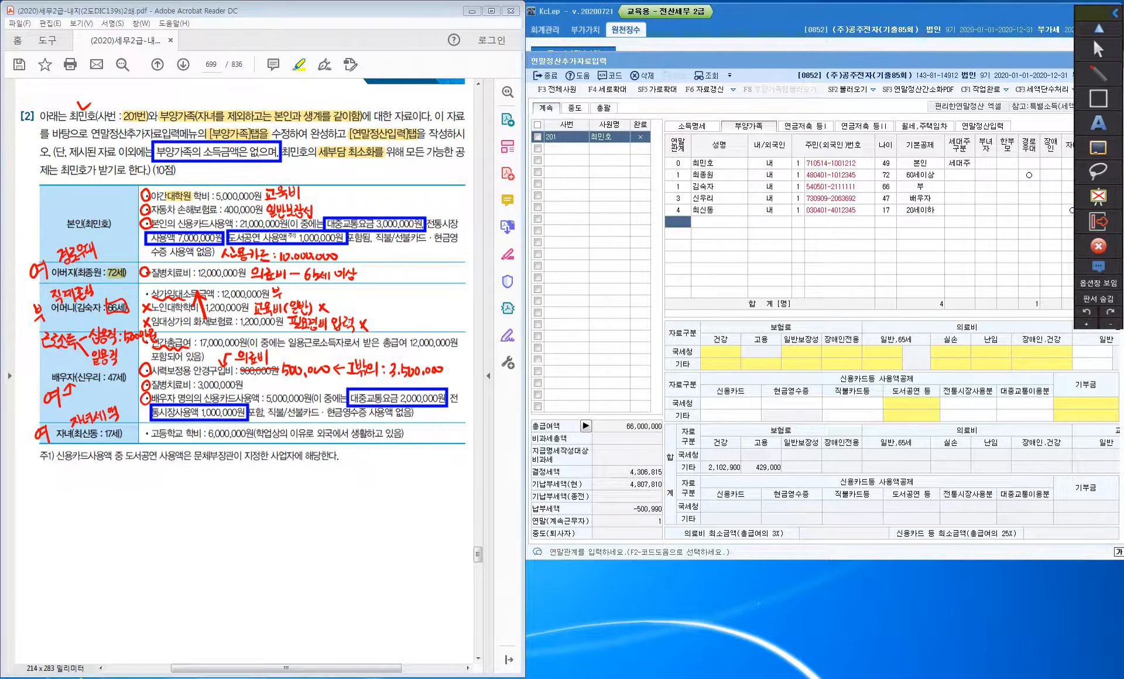
Step: Strike out the spouse's card usage of 5,000,000원 and handwrite 2,000,000 above it
{"action": "left_click", "coordinate": [1098, 74]}
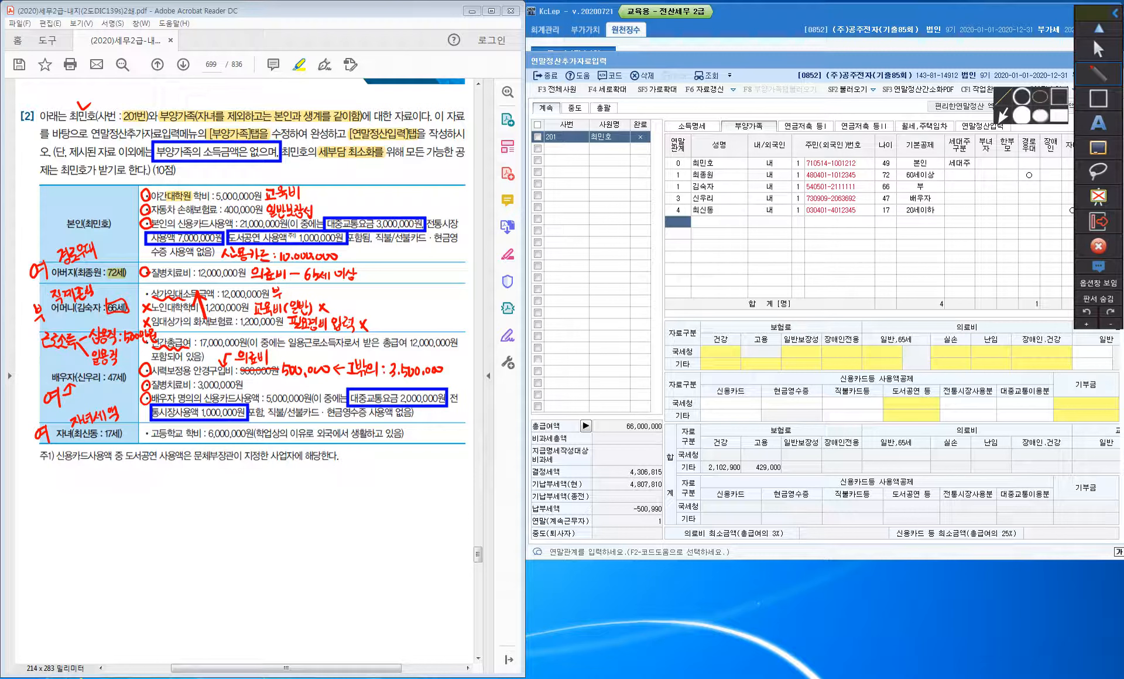
{"action": "mouse_move", "coordinate": [264, 399]}
{"action": "left_mouse_down"}
{"action": "mouse_move", "coordinate": [288, 398]}
{"action": "mouse_move", "coordinate": [268, 391]}
{"action": "mouse_move", "coordinate": [288, 387]}
{"action": "left_mouse_up"}
{"action": "left_click_drag", "start_coordinate": [295, 385], "coordinate": [308, 389]}
{"action": "left_click_drag", "start_coordinate": [315, 388], "coordinate": [315, 389]}
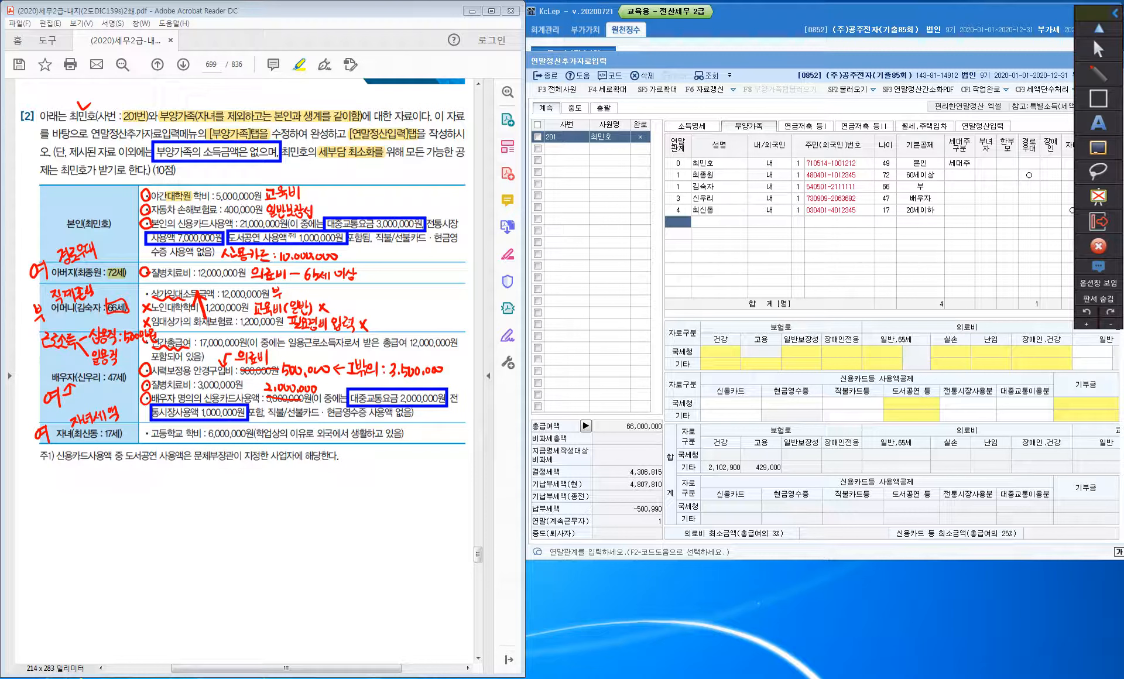
Step: Circle 신용카드사용액 in the footnote, draw an arrow down from it and handwrite 신용카드: 12,000,000 below
{"action": "mouse_move", "coordinate": [56, 464]}
{"action": "left_mouse_down"}
{"action": "mouse_move", "coordinate": [119, 463]}
{"action": "mouse_move", "coordinate": [112, 442]}
{"action": "mouse_move", "coordinate": [51, 452]}
{"action": "mouse_move", "coordinate": [59, 478]}
{"action": "mouse_move", "coordinate": [48, 507]}
{"action": "left_mouse_up"}
{"action": "left_click_drag", "start_coordinate": [54, 500], "coordinate": [60, 507]}
{"action": "left_click_drag", "start_coordinate": [52, 503], "coordinate": [78, 505]}
{"action": "left_click_drag", "start_coordinate": [82, 495], "coordinate": [87, 502]}
{"action": "left_click_drag", "start_coordinate": [86, 507], "coordinate": [102, 510]}
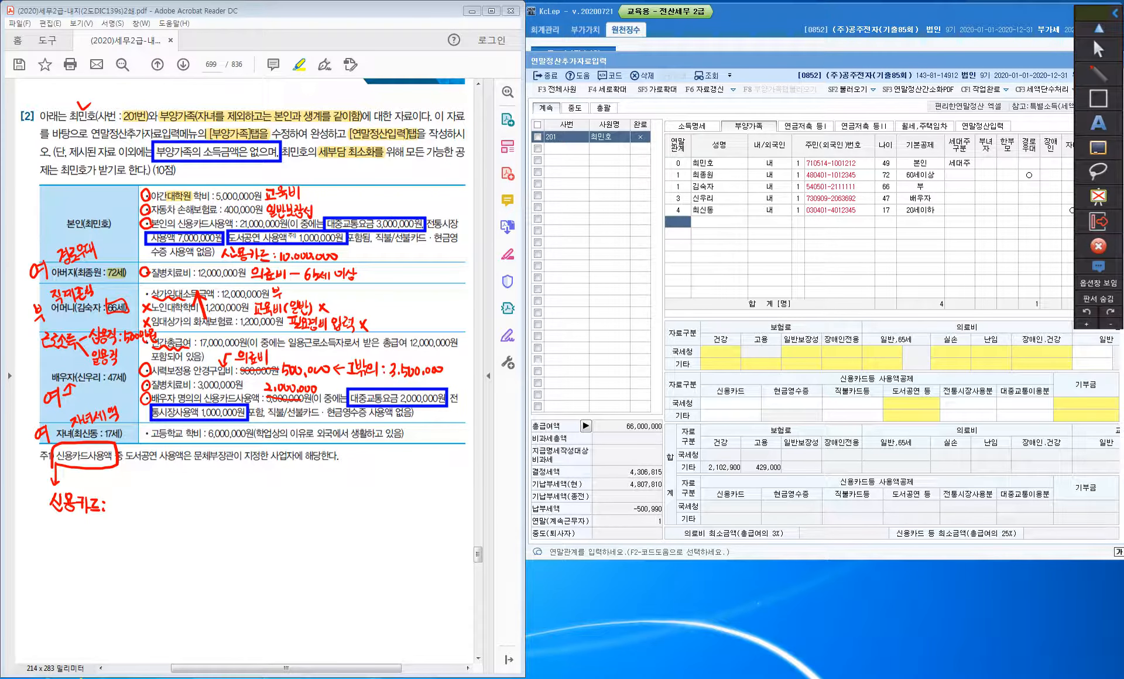
{"action": "left_click_drag", "start_coordinate": [114, 503], "coordinate": [115, 511]}
{"action": "left_click_drag", "start_coordinate": [119, 501], "coordinate": [131, 513]}
{"action": "left_click", "coordinate": [127, 510]}
{"action": "left_click_drag", "start_coordinate": [139, 504], "coordinate": [158, 505]}
{"action": "left_click_drag", "start_coordinate": [166, 504], "coordinate": [167, 505]}
{"action": "left_click_drag", "start_coordinate": [174, 503], "coordinate": [173, 504]}
Step: Handwrite 대중교통: 5,000,000 under the 신용카드 total
{"action": "left_click_drag", "start_coordinate": [51, 521], "coordinate": [63, 534]}
{"action": "mouse_move", "coordinate": [67, 524]}
{"action": "left_mouse_down"}
{"action": "mouse_move", "coordinate": [68, 540]}
{"action": "mouse_move", "coordinate": [77, 524]}
{"action": "left_mouse_up"}
{"action": "mouse_move", "coordinate": [74, 524]}
{"action": "left_mouse_down"}
{"action": "mouse_move", "coordinate": [78, 535]}
{"action": "mouse_move", "coordinate": [92, 530]}
{"action": "left_mouse_up"}
{"action": "left_click_drag", "start_coordinate": [86, 530], "coordinate": [85, 536]}
{"action": "mouse_move", "coordinate": [89, 530]}
{"action": "left_mouse_down"}
{"action": "mouse_move", "coordinate": [99, 523]}
{"action": "mouse_move", "coordinate": [96, 533]}
{"action": "left_mouse_up"}
{"action": "mouse_move", "coordinate": [88, 535]}
{"action": "left_mouse_down"}
{"action": "mouse_move", "coordinate": [105, 534]}
{"action": "mouse_move", "coordinate": [96, 538]}
{"action": "left_mouse_up"}
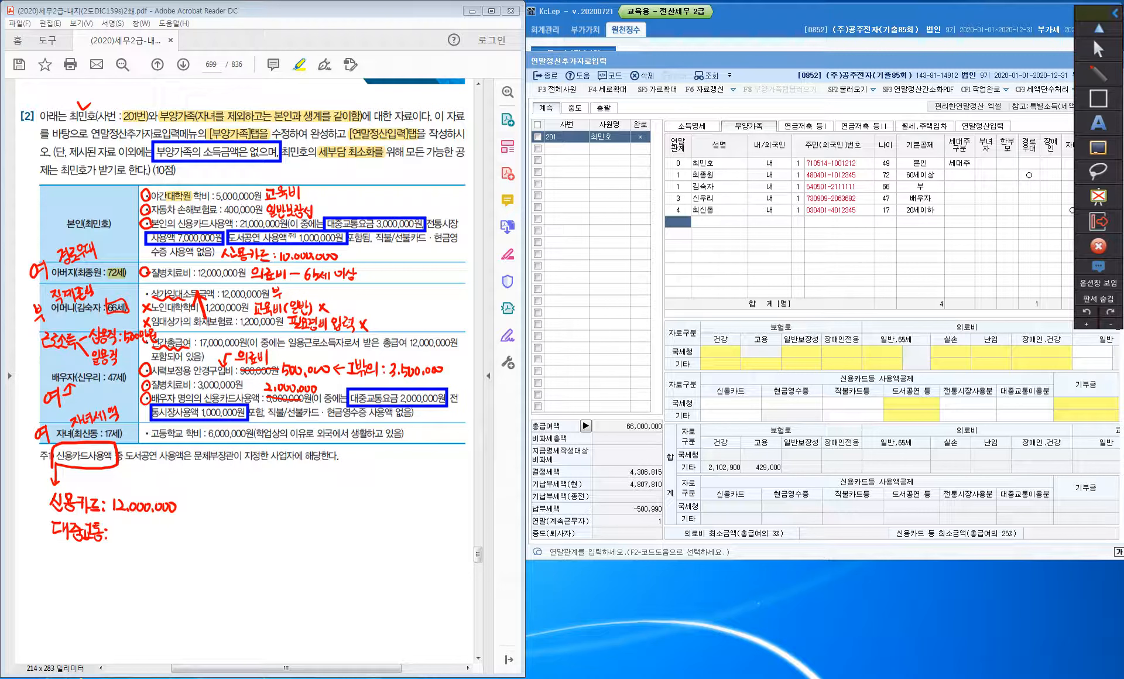
{"action": "mouse_move", "coordinate": [116, 529]}
{"action": "left_mouse_down"}
{"action": "mouse_move", "coordinate": [123, 541]}
{"action": "mouse_move", "coordinate": [183, 537]}
{"action": "left_mouse_up"}
Step: Handwrite 전통시장: 8,000,000 under the 대중교통 total and leave drawing mode
{"action": "left_click_drag", "start_coordinate": [54, 546], "coordinate": [69, 557]}
{"action": "left_click_drag", "start_coordinate": [61, 557], "coordinate": [105, 565]}
{"action": "left_click_drag", "start_coordinate": [99, 563], "coordinate": [95, 571]}
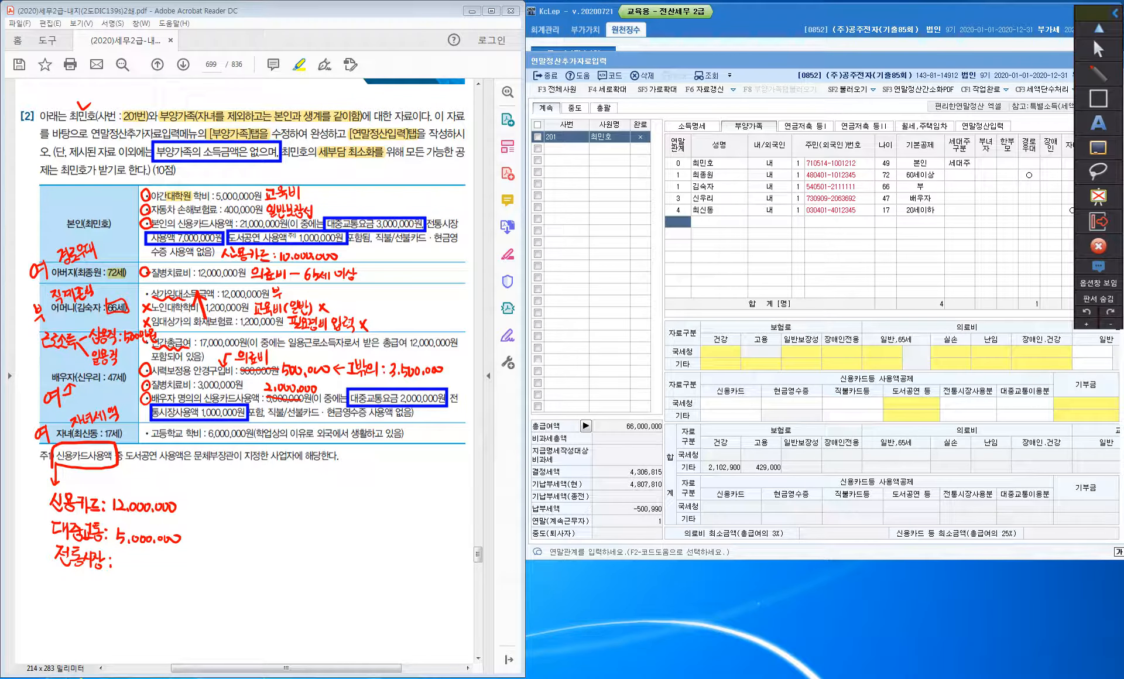
{"action": "left_click_drag", "start_coordinate": [122, 556], "coordinate": [147, 564]}
{"action": "left_click", "coordinate": [130, 570]}
{"action": "left_click_drag", "start_coordinate": [152, 564], "coordinate": [186, 563]}
{"action": "key", "text": "Escape"}
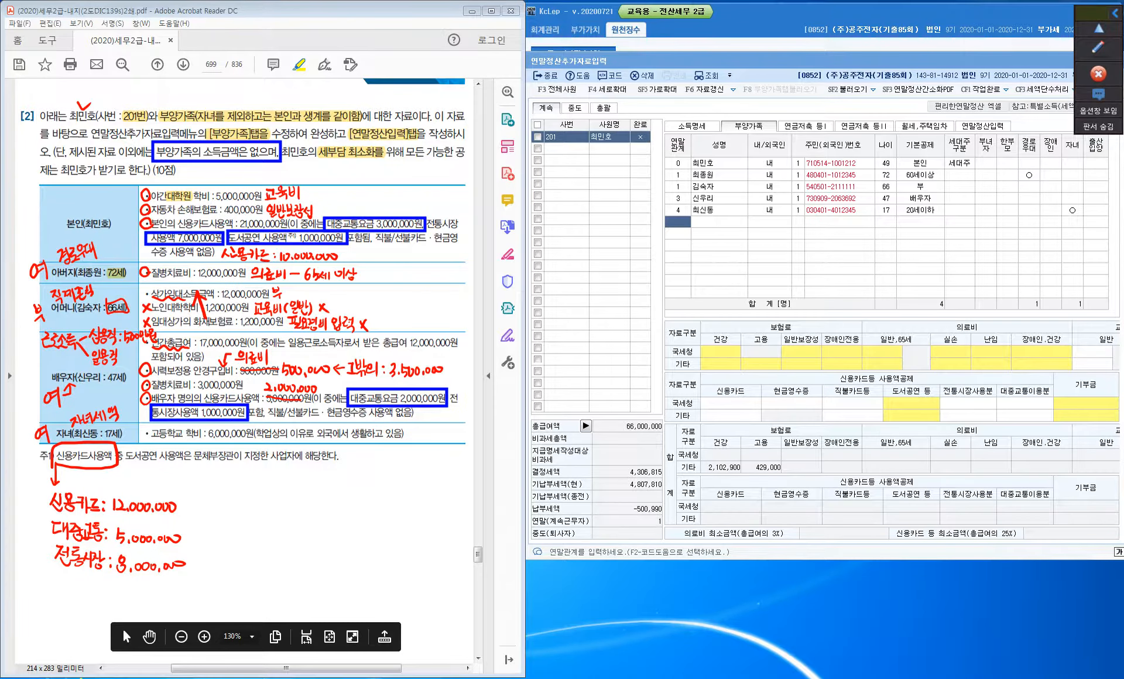
Step: Handwrite 도서: 1,000,000 under the 전통시장 total and bracket the four card usage totals
{"action": "left_click", "coordinate": [983, 125]}
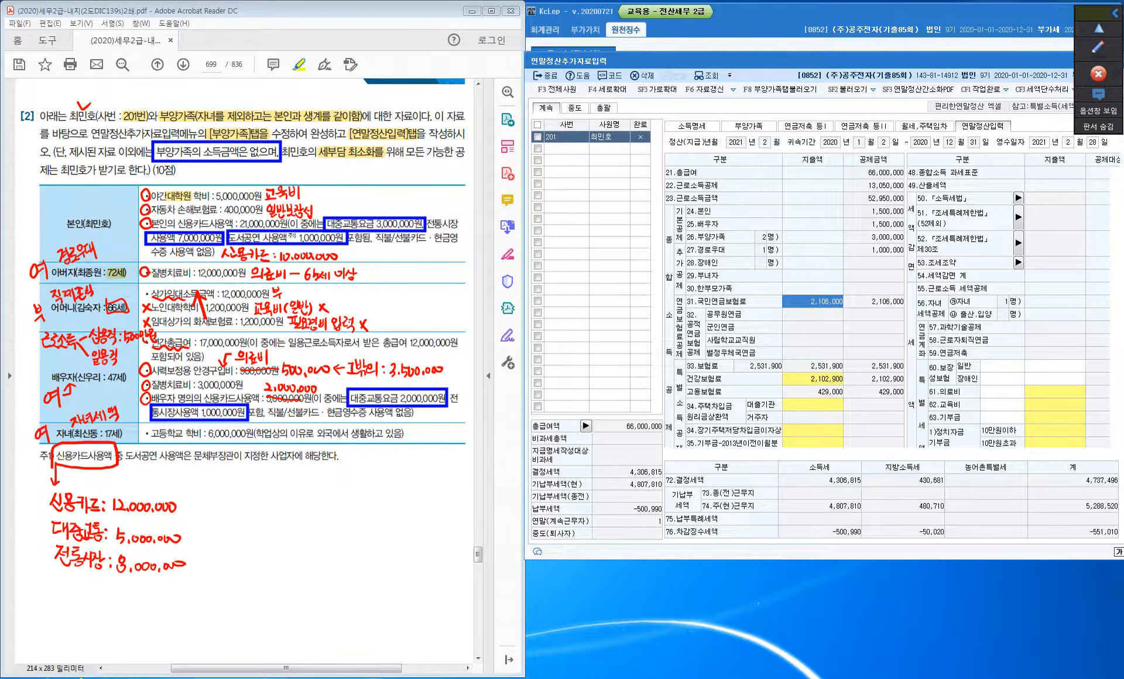
{"action": "left_click", "coordinate": [749, 126]}
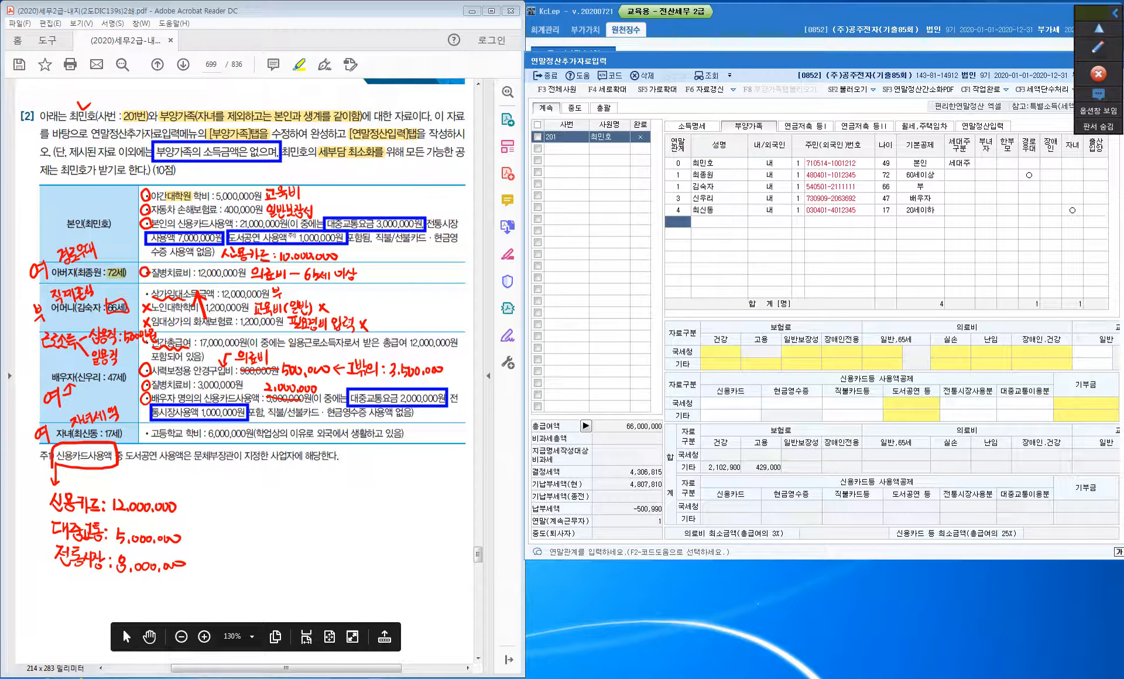
{"action": "left_click", "coordinate": [1098, 48]}
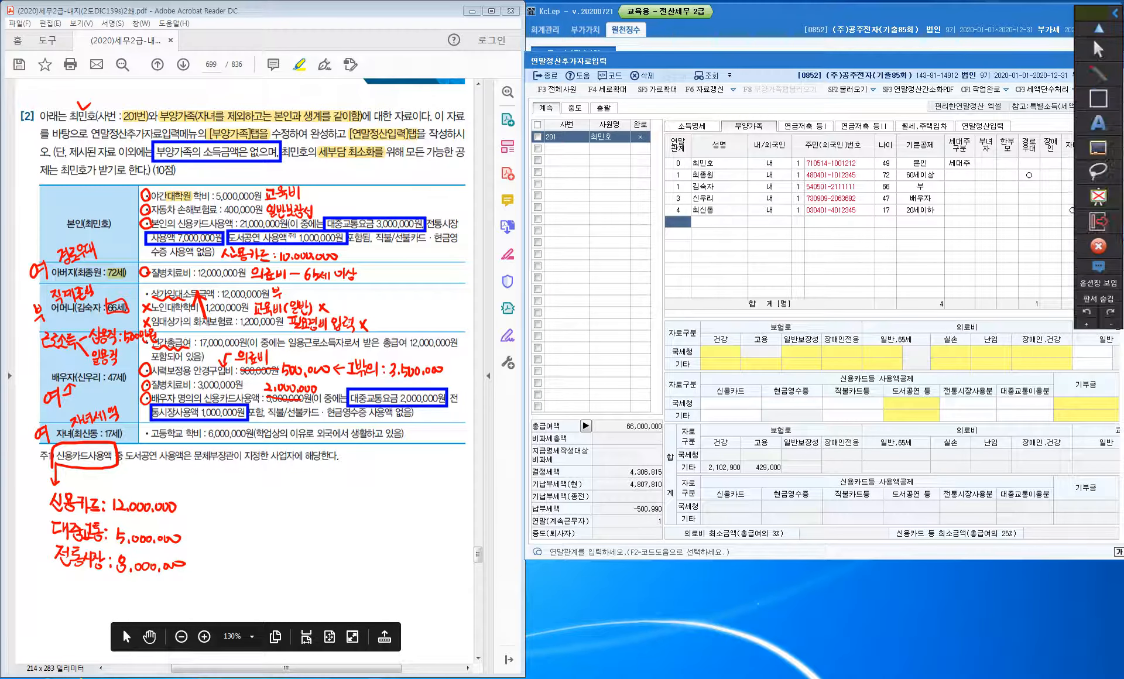
{"action": "left_click_drag", "start_coordinate": [58, 577], "coordinate": [82, 594]}
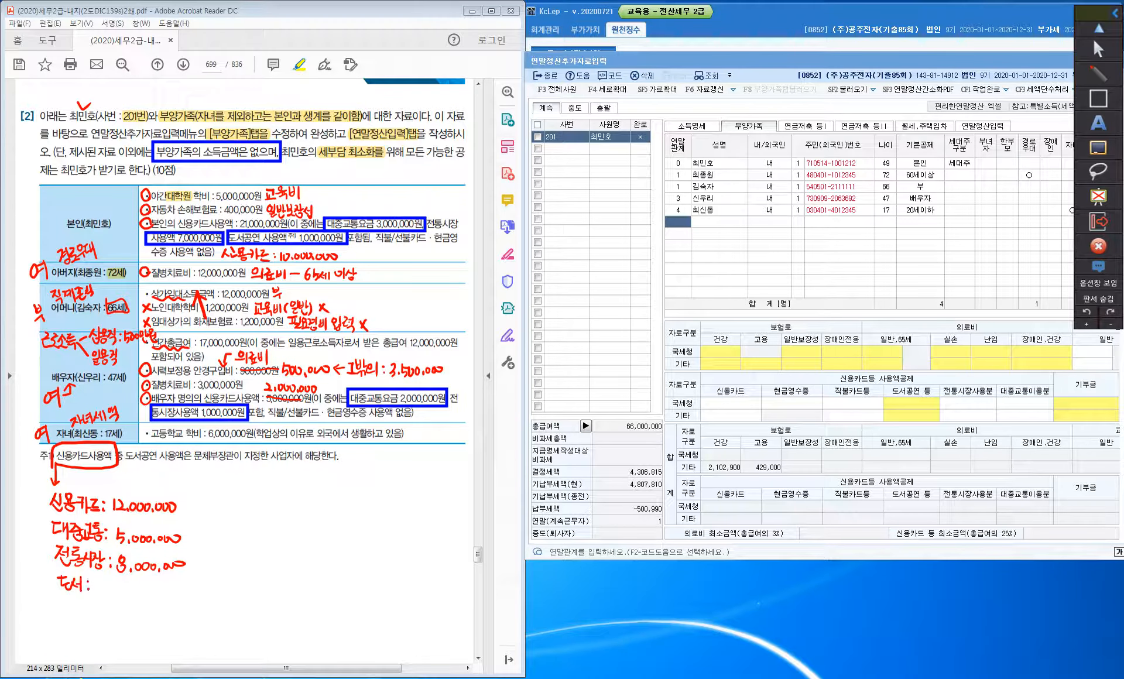
{"action": "left_click_drag", "start_coordinate": [98, 578], "coordinate": [97, 590]}
{"action": "left_click_drag", "start_coordinate": [103, 589], "coordinate": [164, 589]}
{"action": "mouse_move", "coordinate": [42, 501]}
{"action": "left_mouse_down"}
{"action": "mouse_move", "coordinate": [33, 555]}
{"action": "mouse_move", "coordinate": [50, 592]}
{"action": "left_mouse_up"}
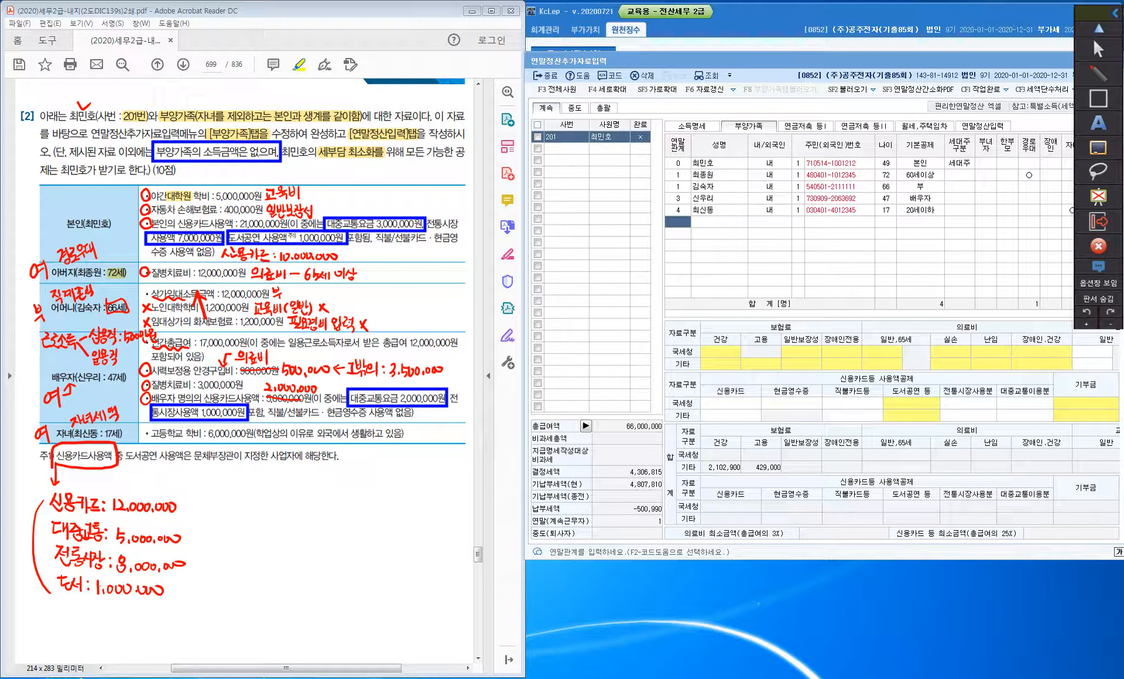
Step: Underline 고등학교 in the child's 학비 item, circle its bullet and leave drawing mode
{"action": "left_click_drag", "start_coordinate": [151, 441], "coordinate": [181, 441]}
{"action": "left_click_drag", "start_coordinate": [147, 428], "coordinate": [145, 430]}
{"action": "key", "text": "Escape"}
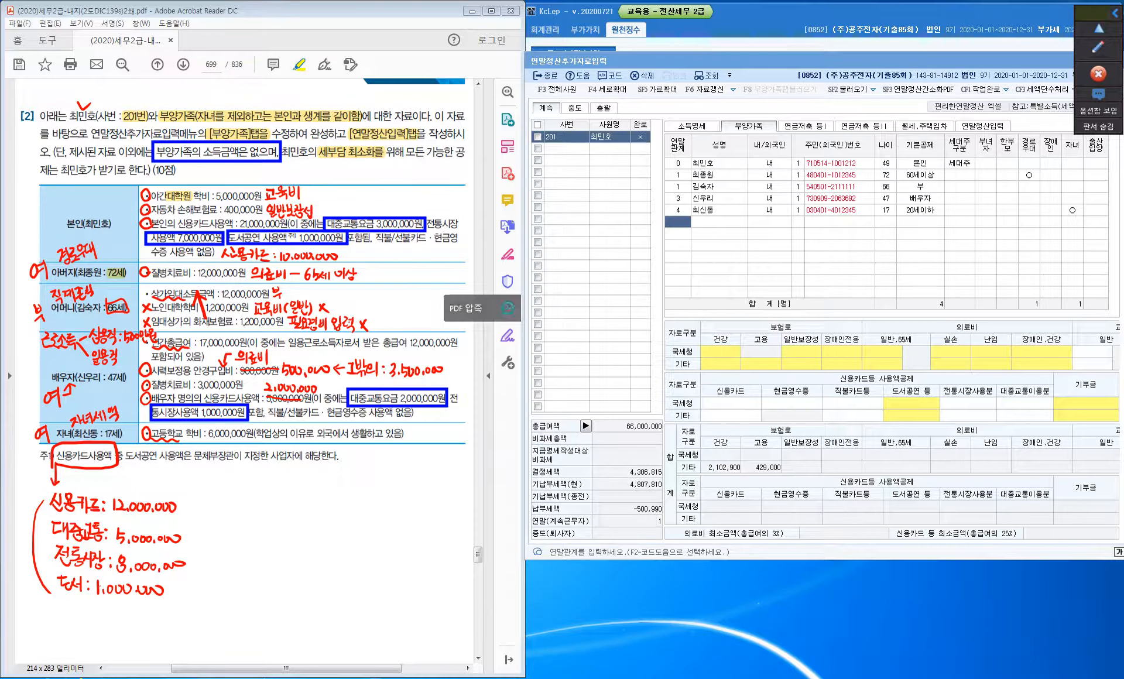
Step: Show 연말정산입력 for employee 201 and enlarge the KcLep window vertically to fit more rows
{"action": "left_click", "coordinate": [982, 126]}
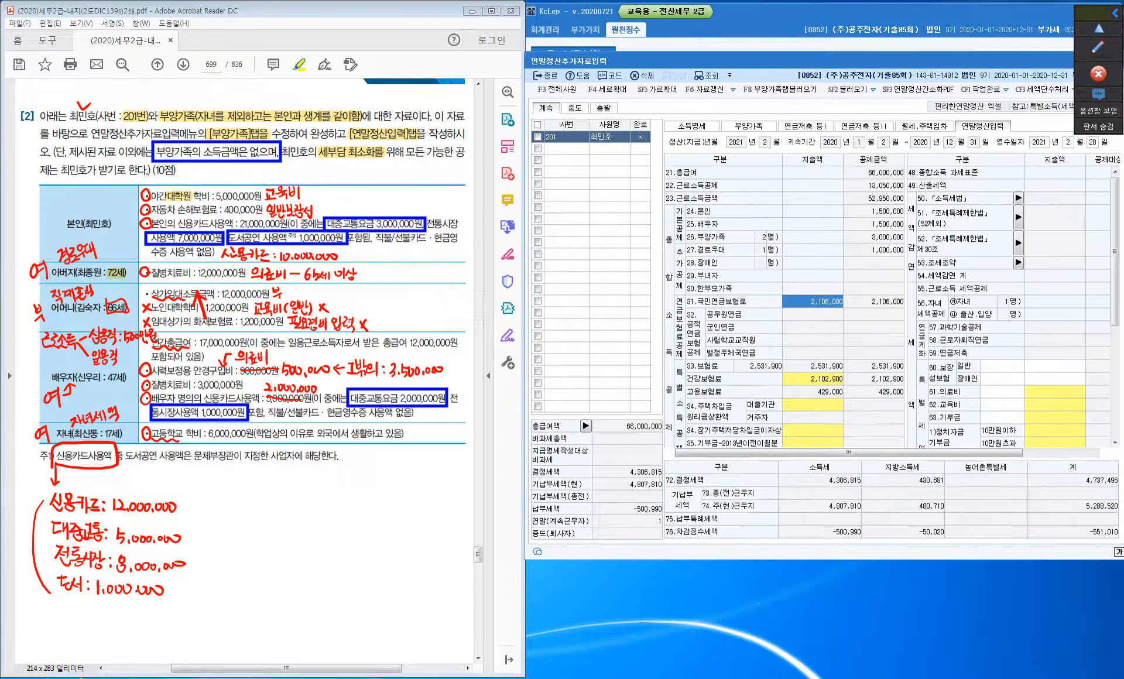
{"action": "left_click_drag", "start_coordinate": [819, 559], "coordinate": [820, 641]}
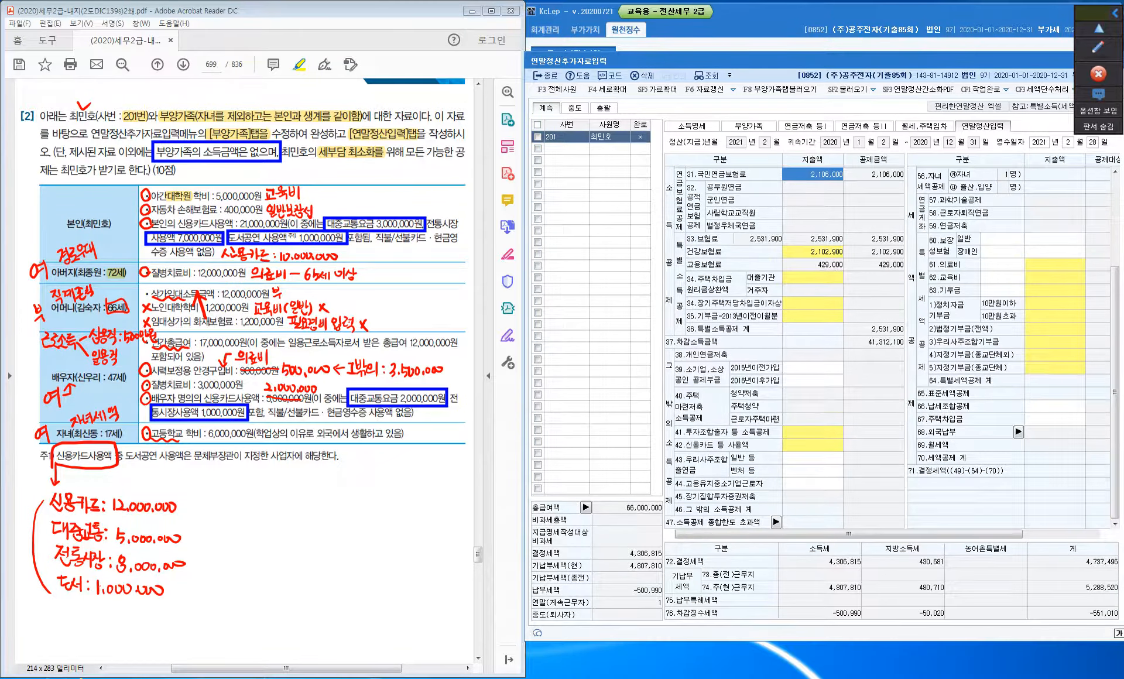
{"action": "scroll", "coordinate": [843, 348], "scroll_direction": "up", "scroll_amount": 3}
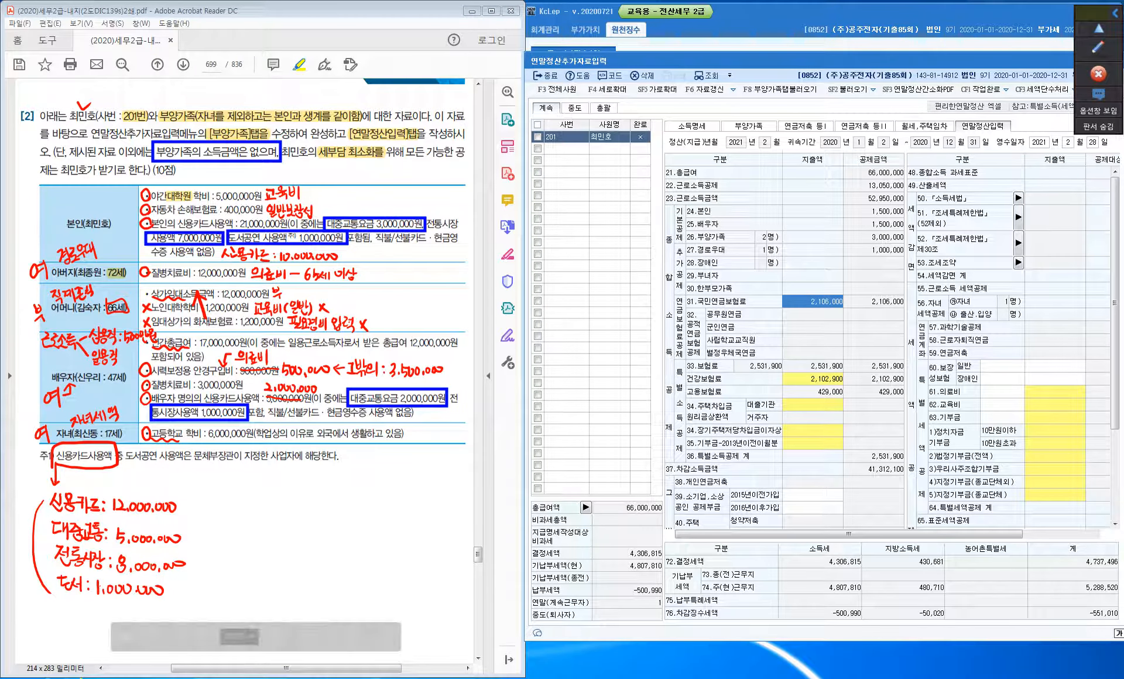
Step: Highlight 신용카드사용액 in the PDF footnote and keep the page aligned with the handwritten notes
{"action": "left_click_drag", "start_coordinate": [56, 456], "coordinate": [114, 456]}
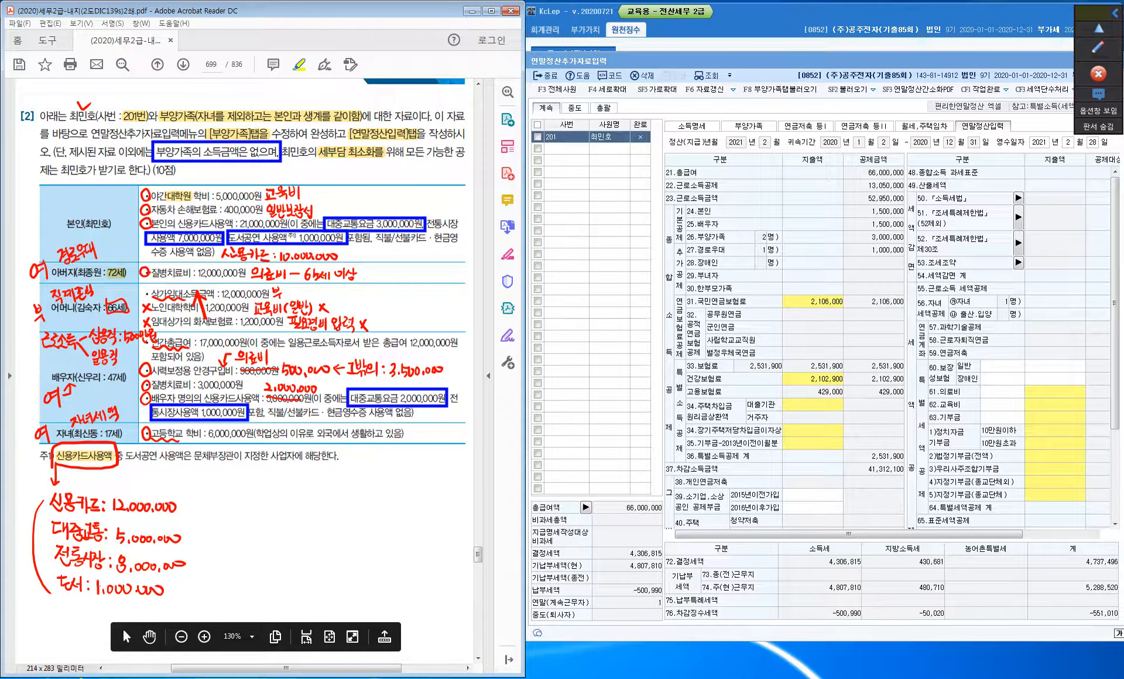
{"action": "scroll", "coordinate": [243, 269], "scroll_direction": "down", "scroll_amount": 1}
{"action": "left_click", "coordinate": [812, 301]}
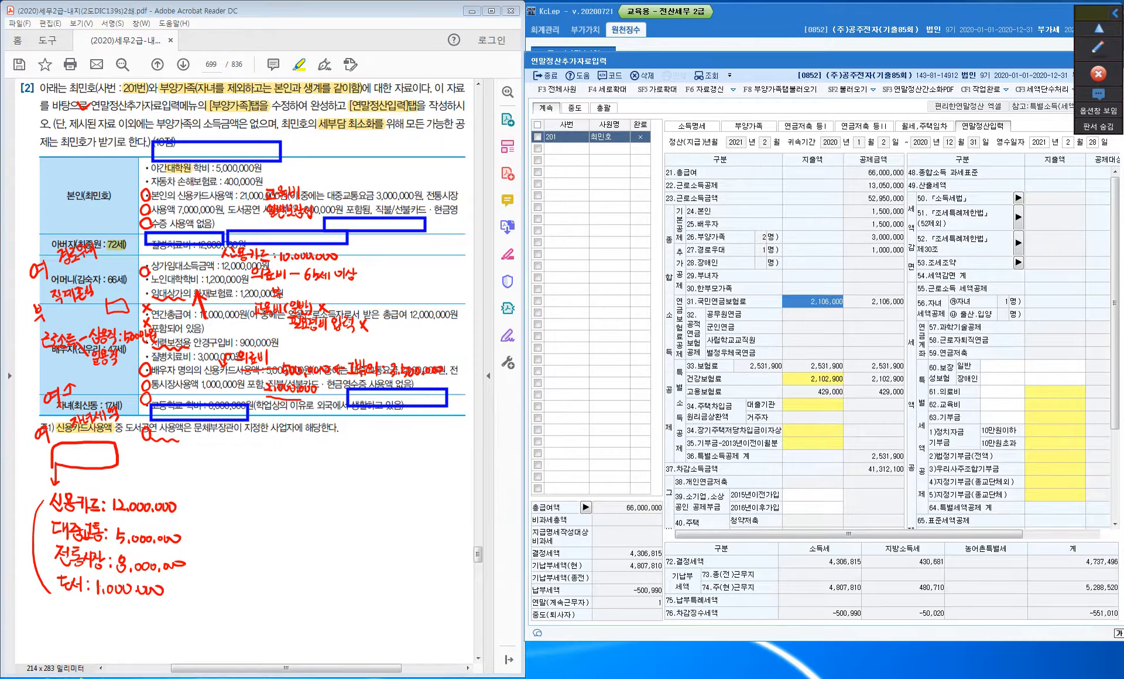
{"action": "scroll", "coordinate": [813, 302], "scroll_direction": "down", "scroll_amount": 4}
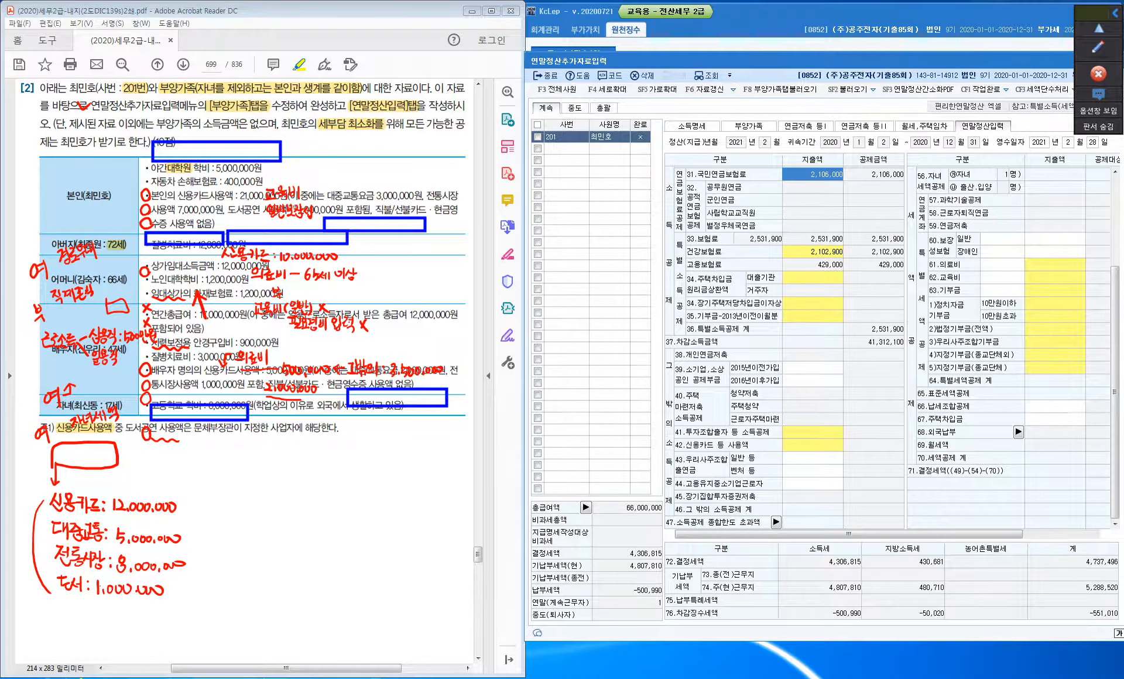
{"action": "left_click", "coordinate": [327, 457]}
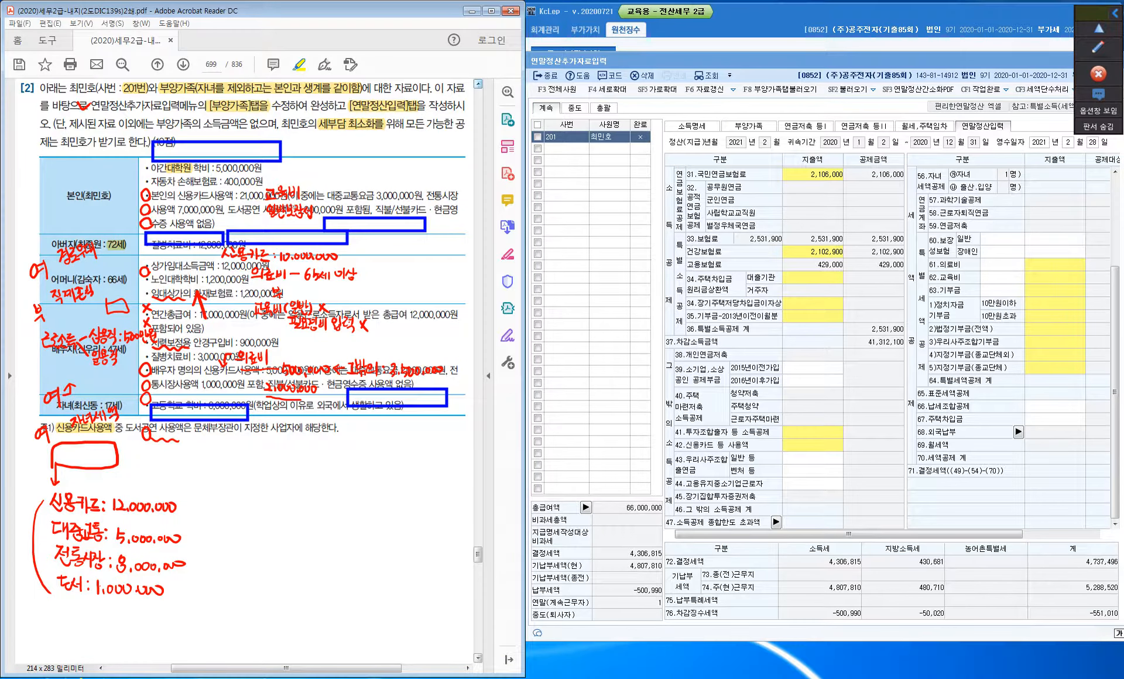
{"action": "scroll", "coordinate": [251, 292], "scroll_direction": "up", "scroll_amount": 1}
{"action": "scroll", "coordinate": [252, 264], "scroll_direction": "up", "scroll_amount": 2}
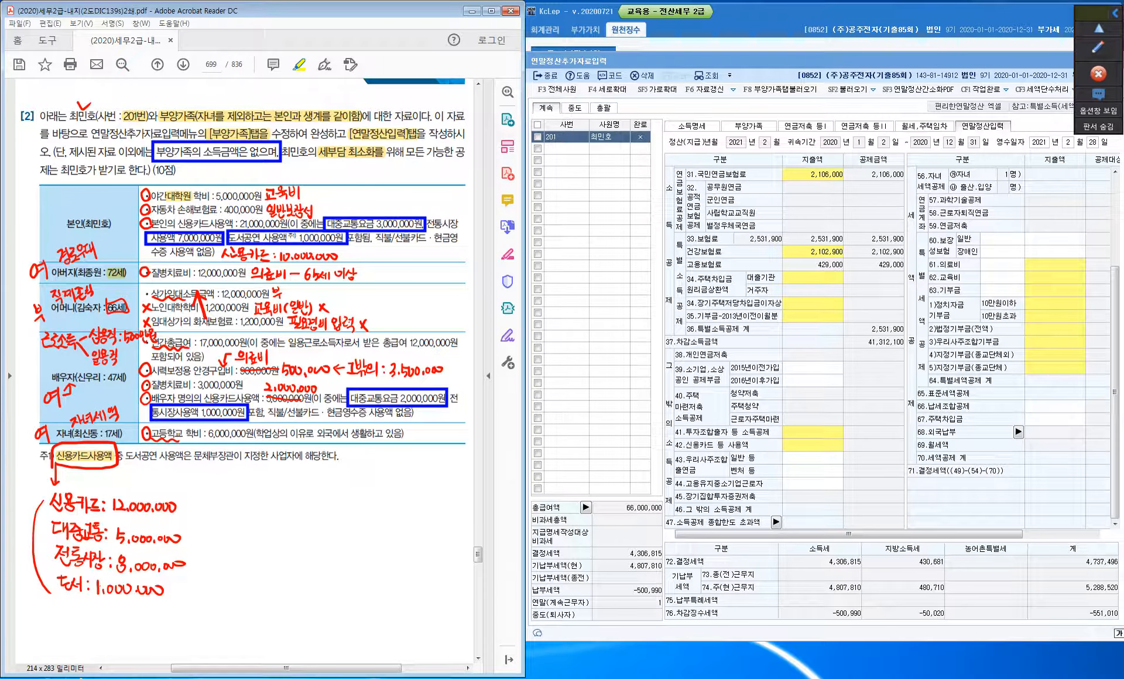
Step: Open the detail form of 42.신용카드 등 사용액 and enter 12,000,000 as the 신용카드 대상금액
{"action": "left_click", "coordinate": [812, 445]}
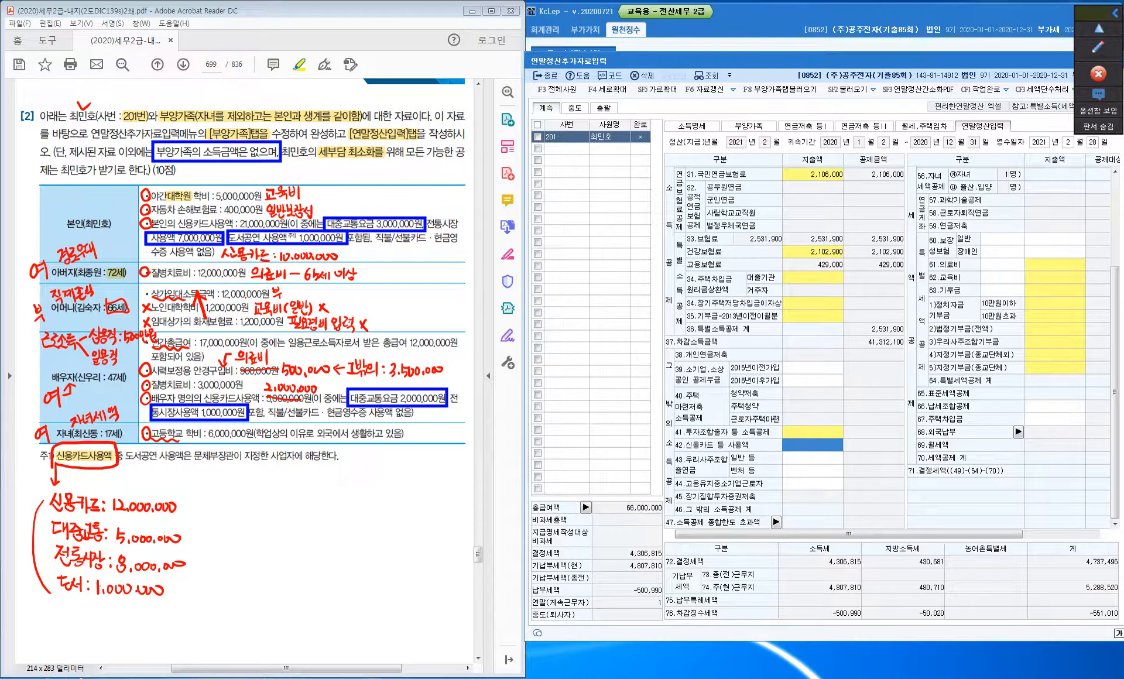
{"action": "double_click", "coordinate": [812, 445]}
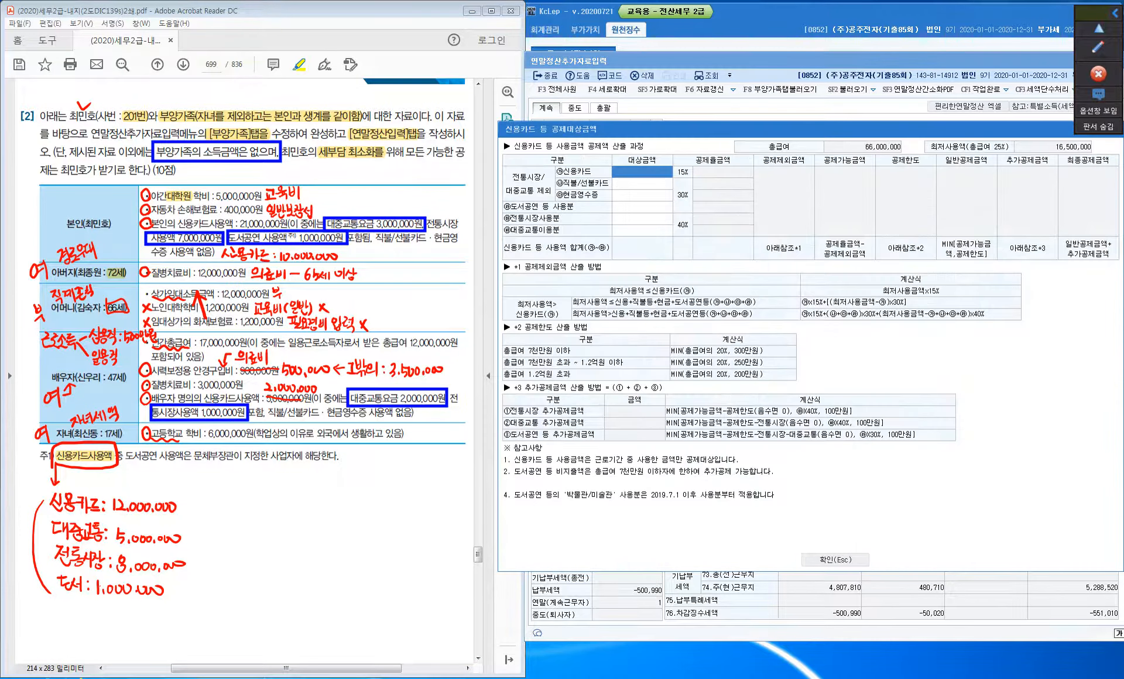
{"action": "key", "text": "ctrl"}
{"action": "key", "text": "ctrl"}
{"action": "type", "text": "1"}
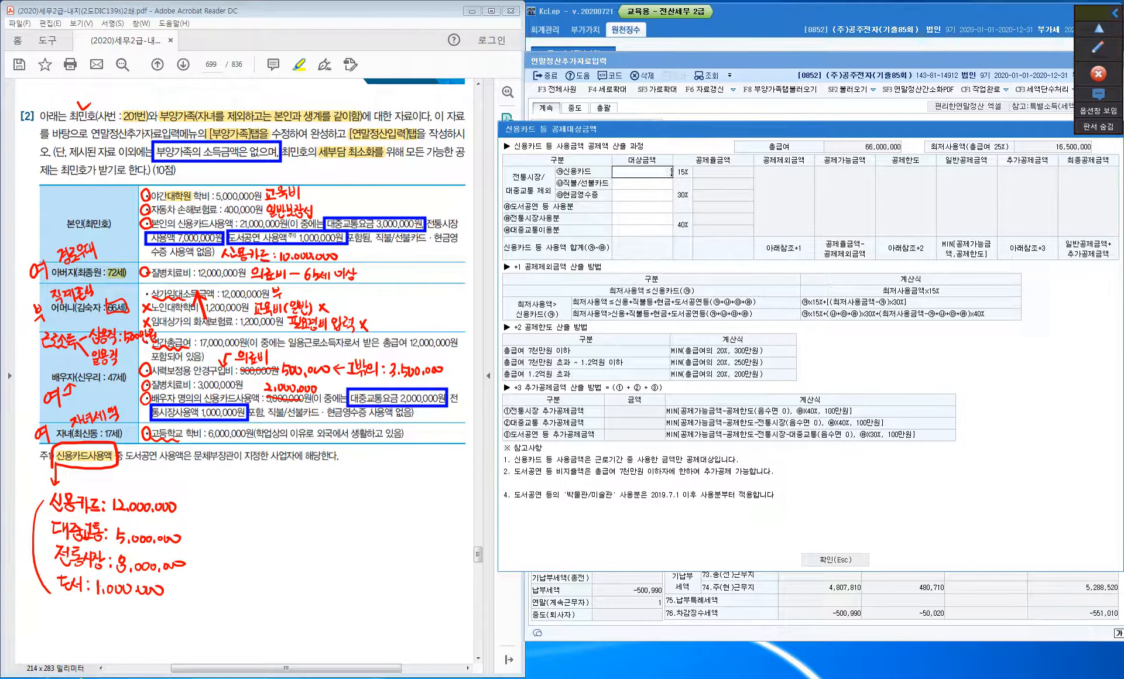
{"action": "type", "text": "2,000,000"}
{"action": "key", "text": "Return"}
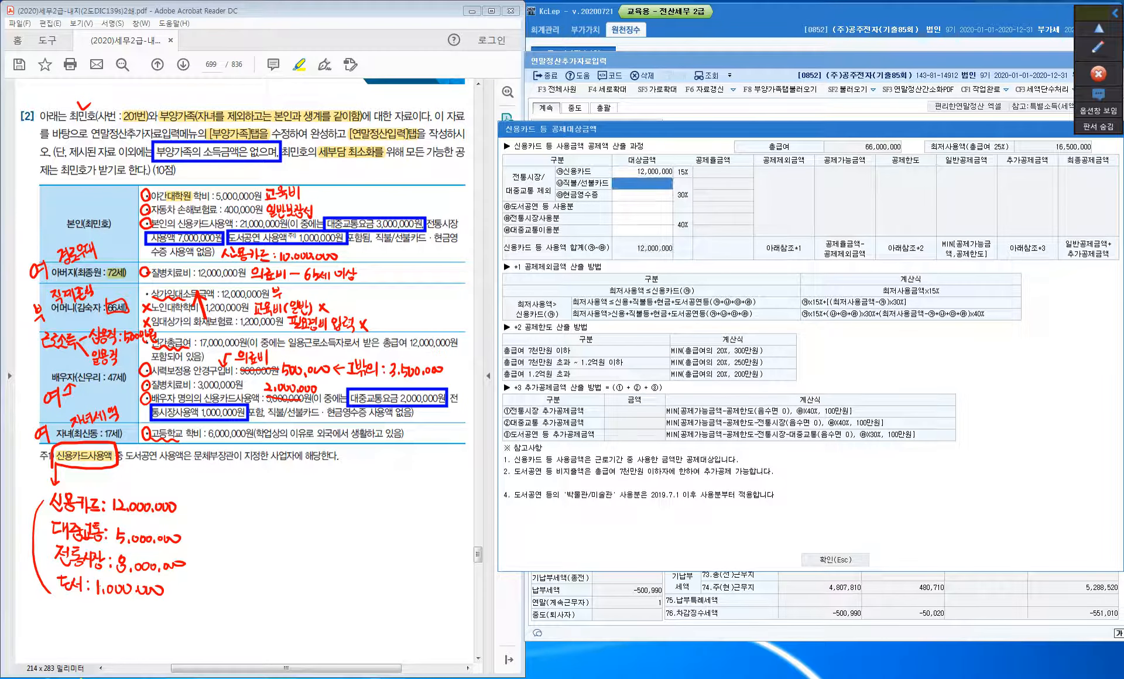
Step: Enter 1,000,000 as the 도서공연 등 사용분 대상금액, leaving 직불/선불카드 and 현금영수증 blank
{"action": "key", "text": "Return"}
{"action": "key", "text": "Return"}
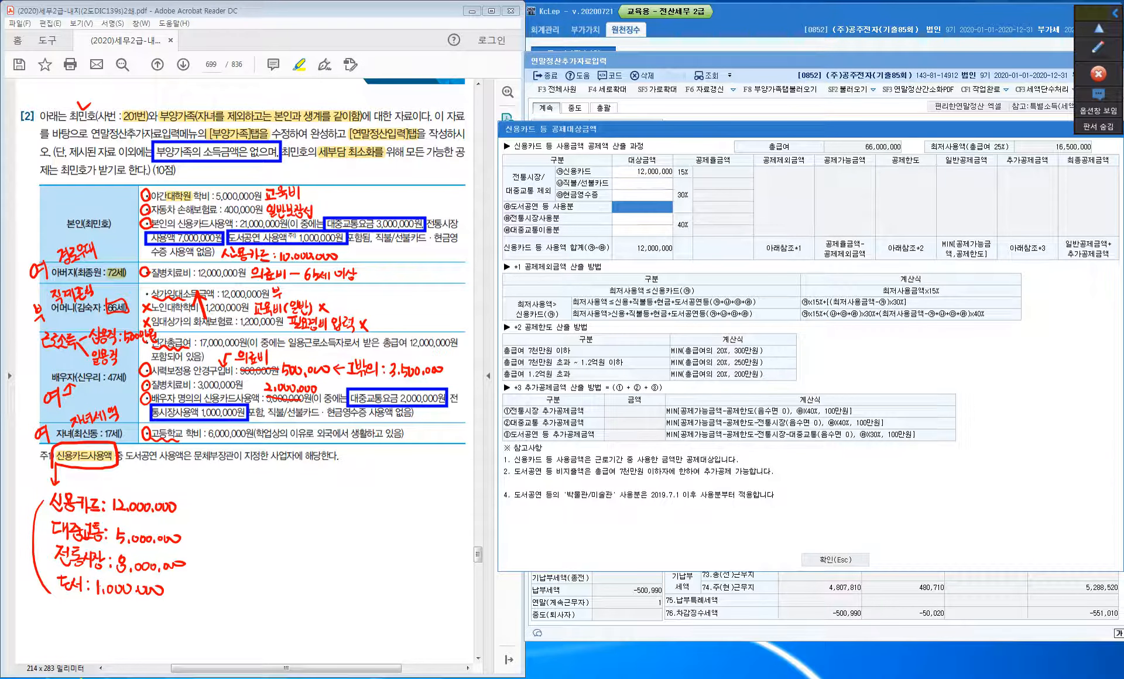
{"action": "type", "text": "1000000"}
{"action": "key", "text": "Return"}
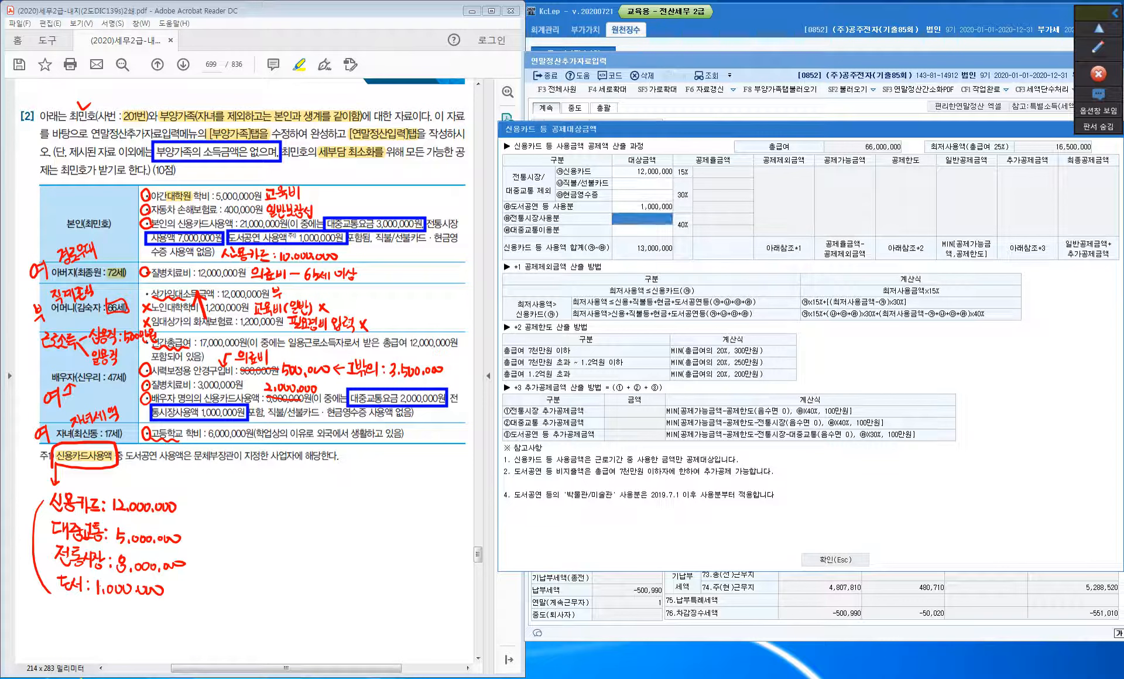
Step: Enter 8,000,000 as the 전통시장사용분 and 5,000,000 as the 대중교통이용분 대상금액, and confirm the card deduction form
{"action": "type", "text": "8000000"}
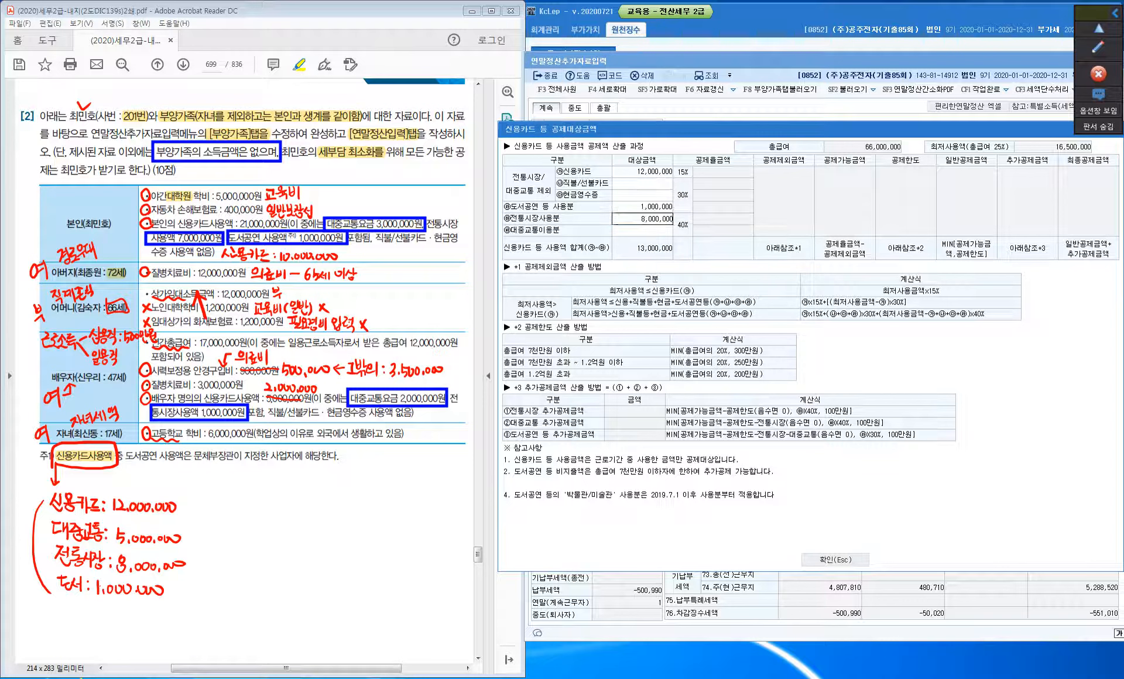
{"action": "key", "text": "Return"}
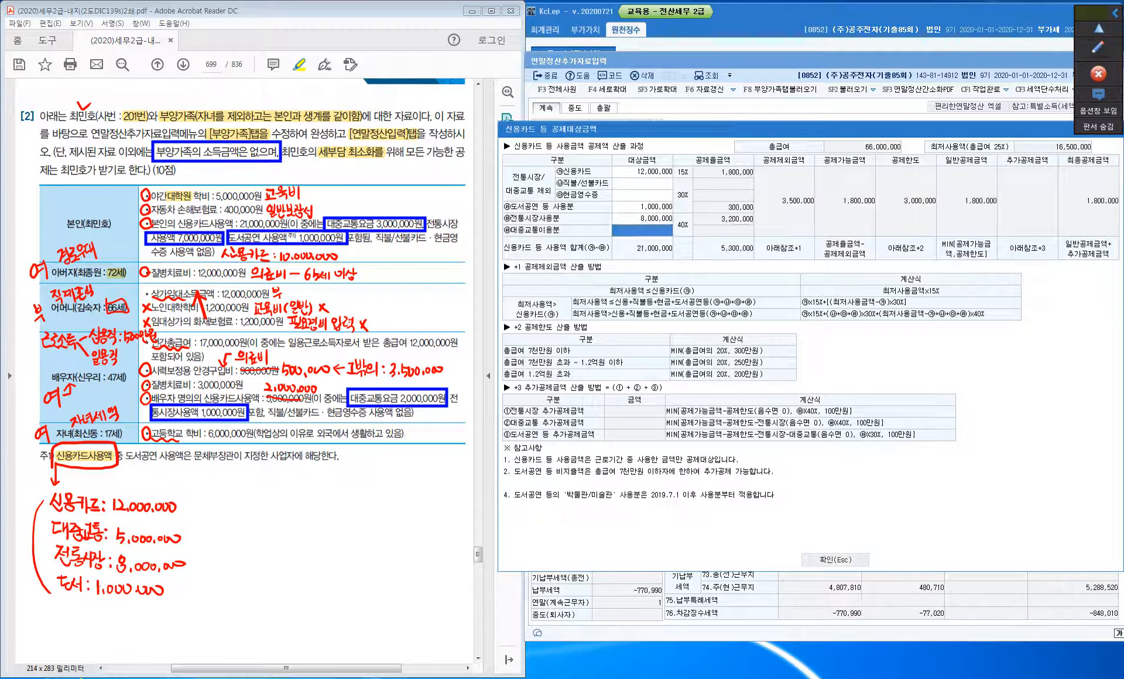
{"action": "type", "text": "5000000"}
{"action": "key", "text": "Return"}
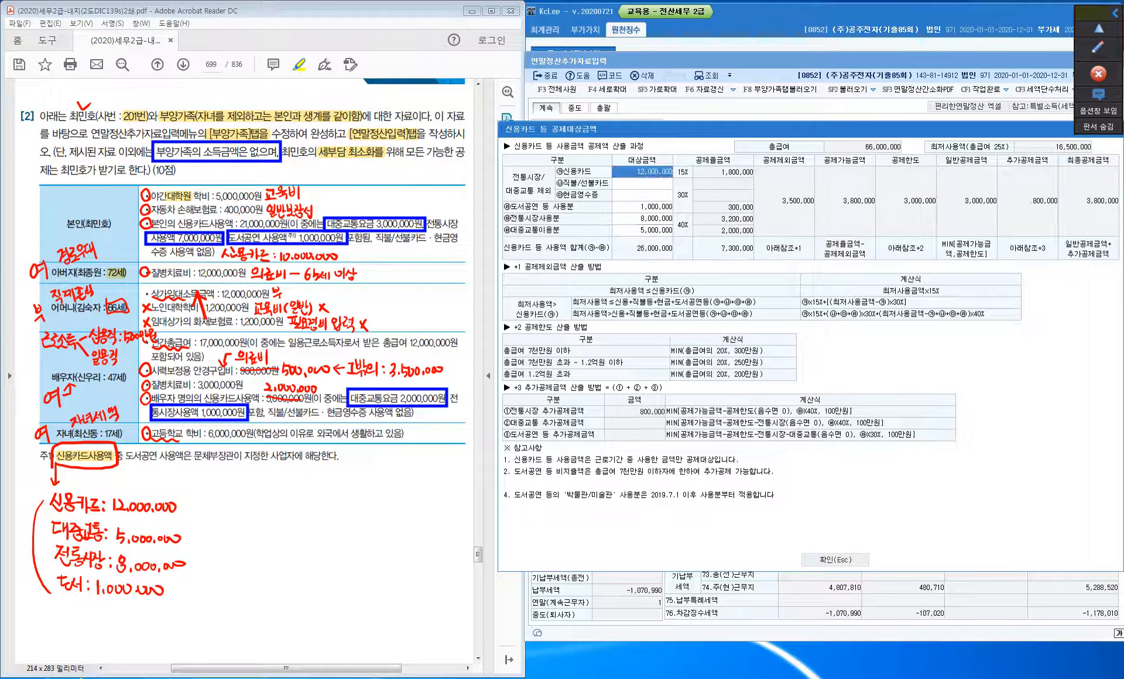
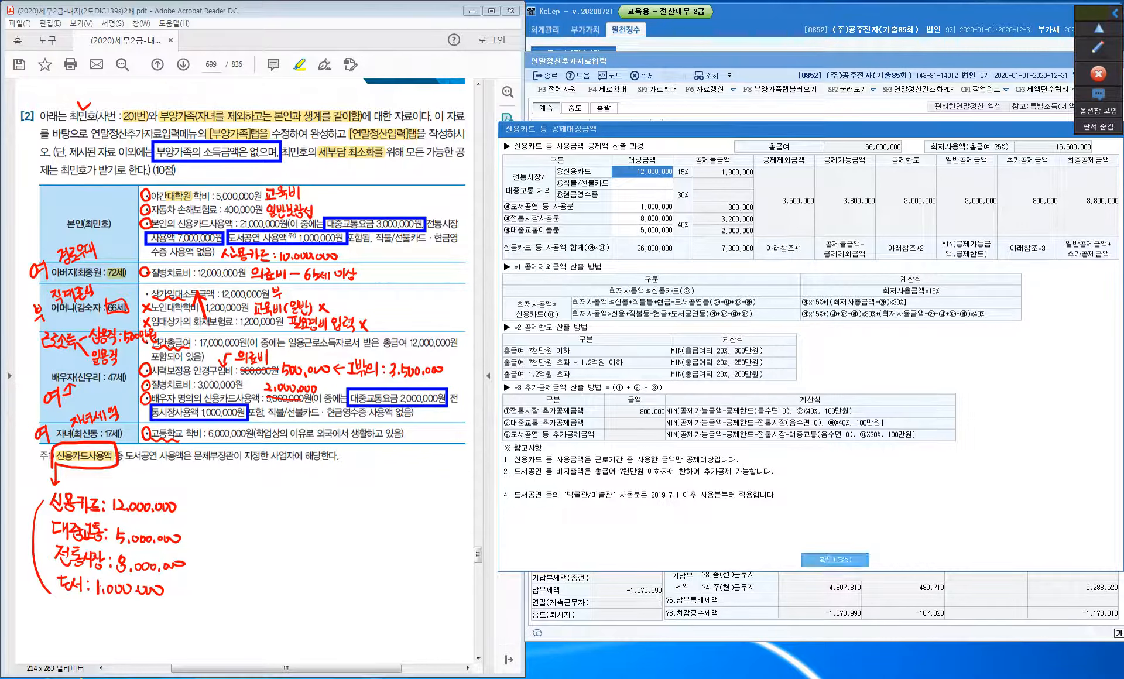
{"action": "key", "text": "Return"}
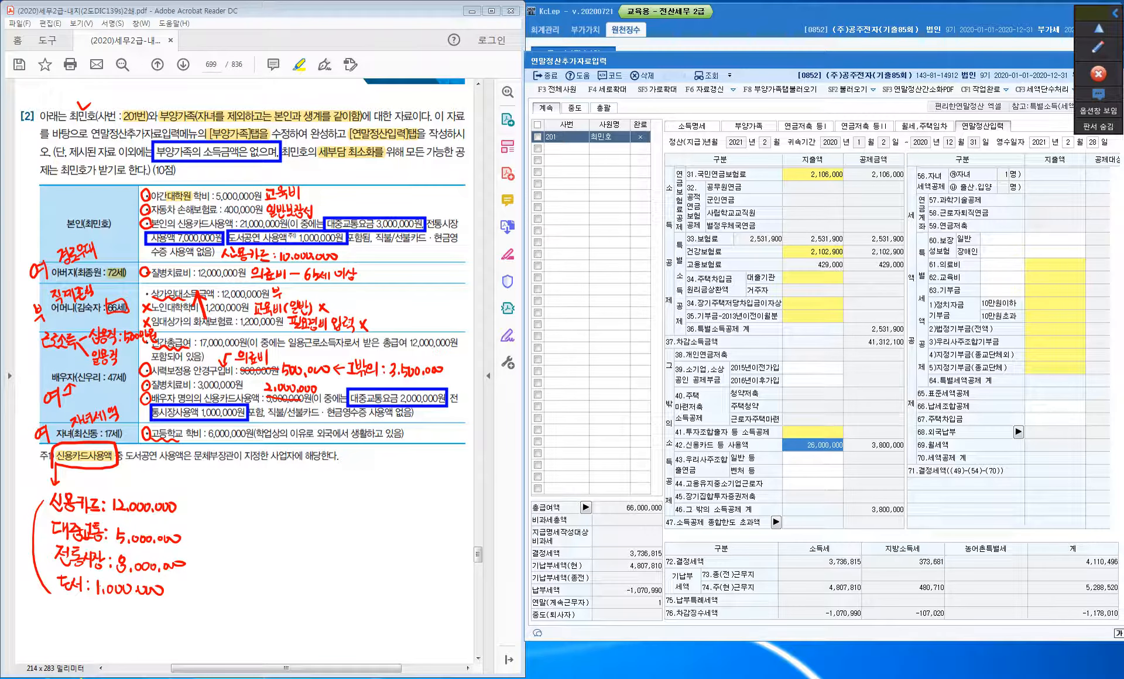
Step: Highlight 자동차 손해보험료 in the PDF and enter 400,000 as the 일반 expenditure under 60.보장성보험
{"action": "left_click", "coordinate": [812, 470]}
{"action": "scroll", "coordinate": [813, 471], "scroll_direction": "up", "scroll_amount": 3}
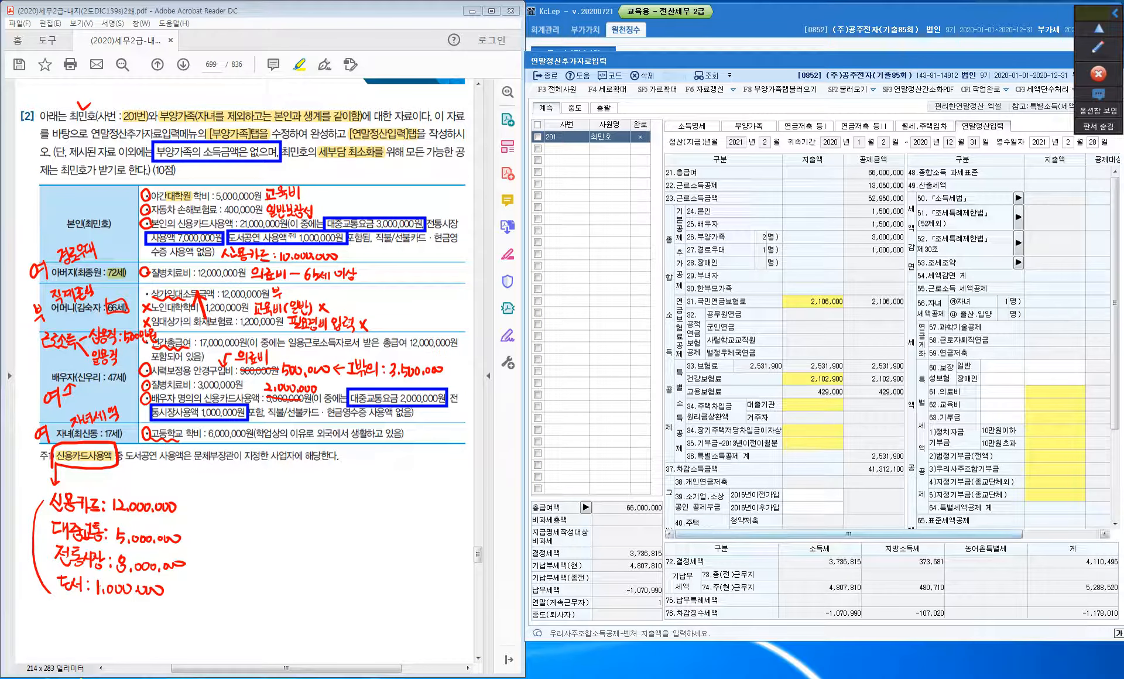
{"action": "left_click_drag", "start_coordinate": [849, 533], "coordinate": [926, 534]}
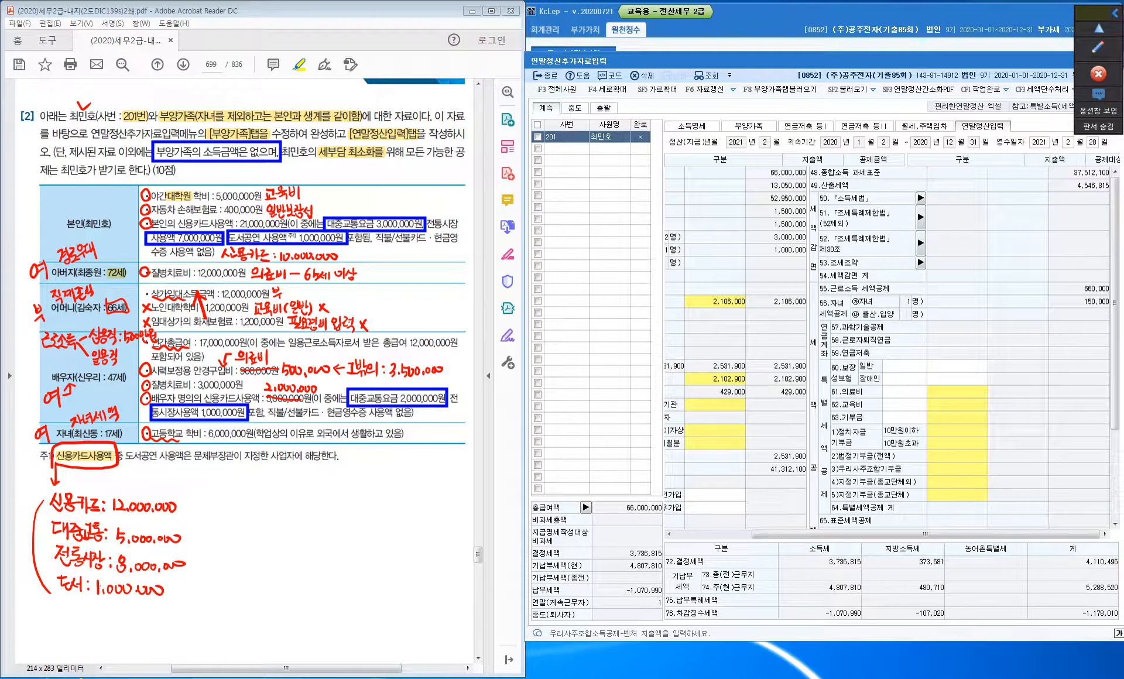
{"action": "scroll", "coordinate": [890, 348], "scroll_direction": "down", "scroll_amount": 4}
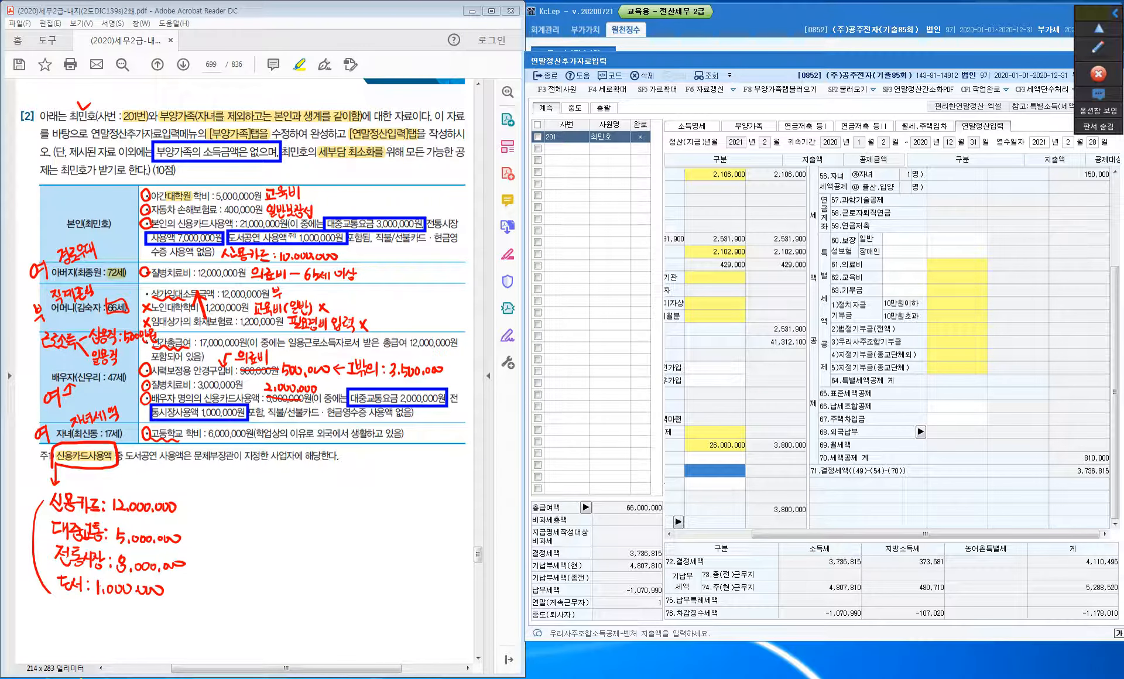
{"action": "left_click", "coordinate": [957, 239]}
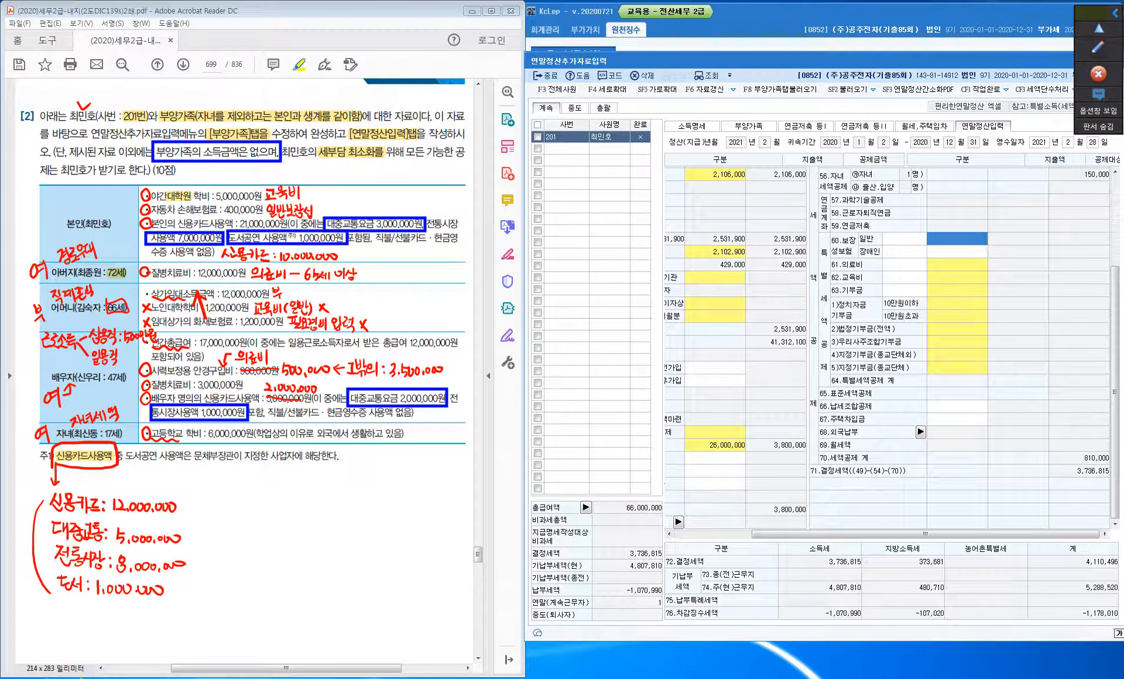
{"action": "left_click_drag", "start_coordinate": [151, 209], "coordinate": [218, 209]}
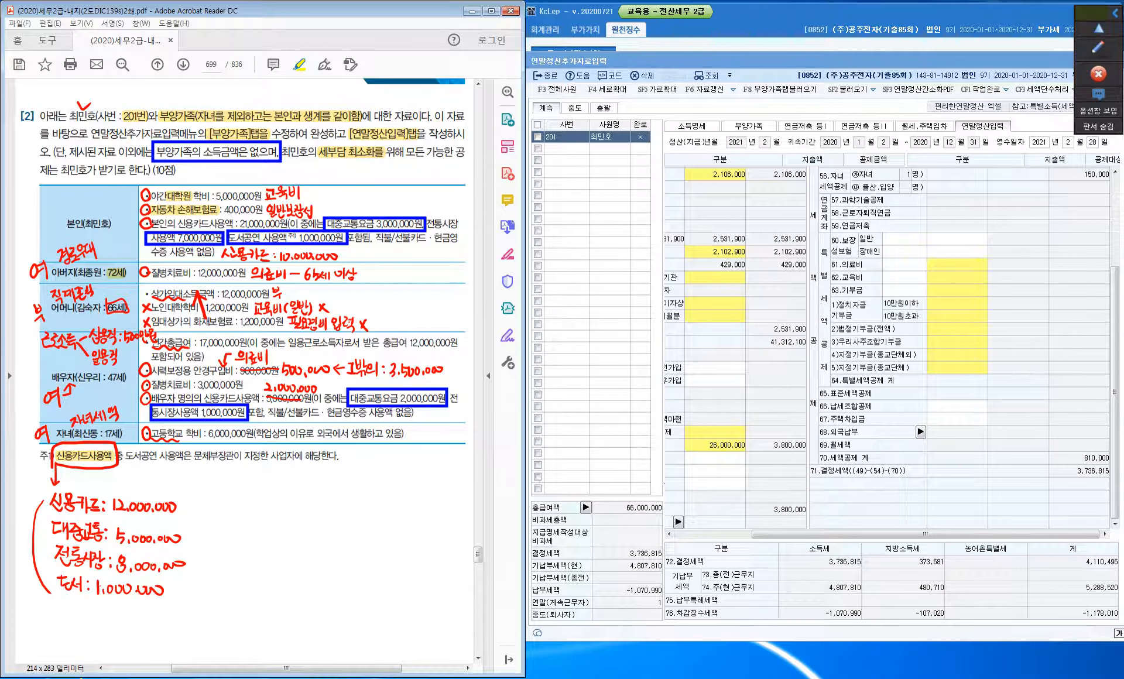
{"action": "left_click", "coordinate": [957, 239]}
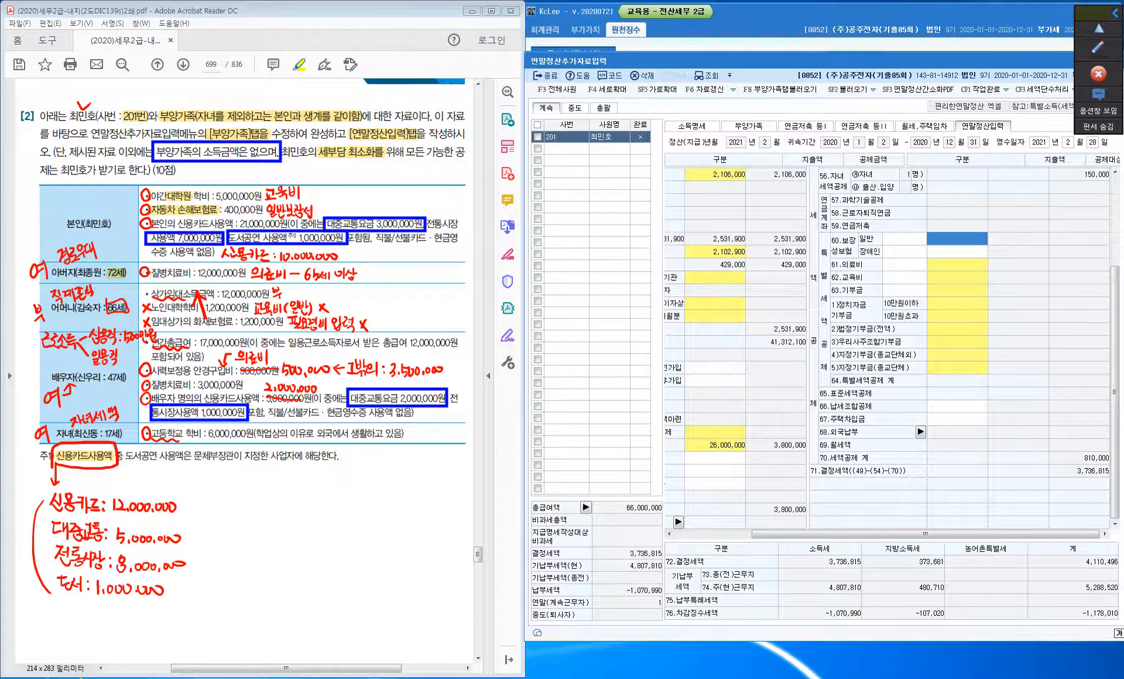
{"action": "type", "text": "4000000"}
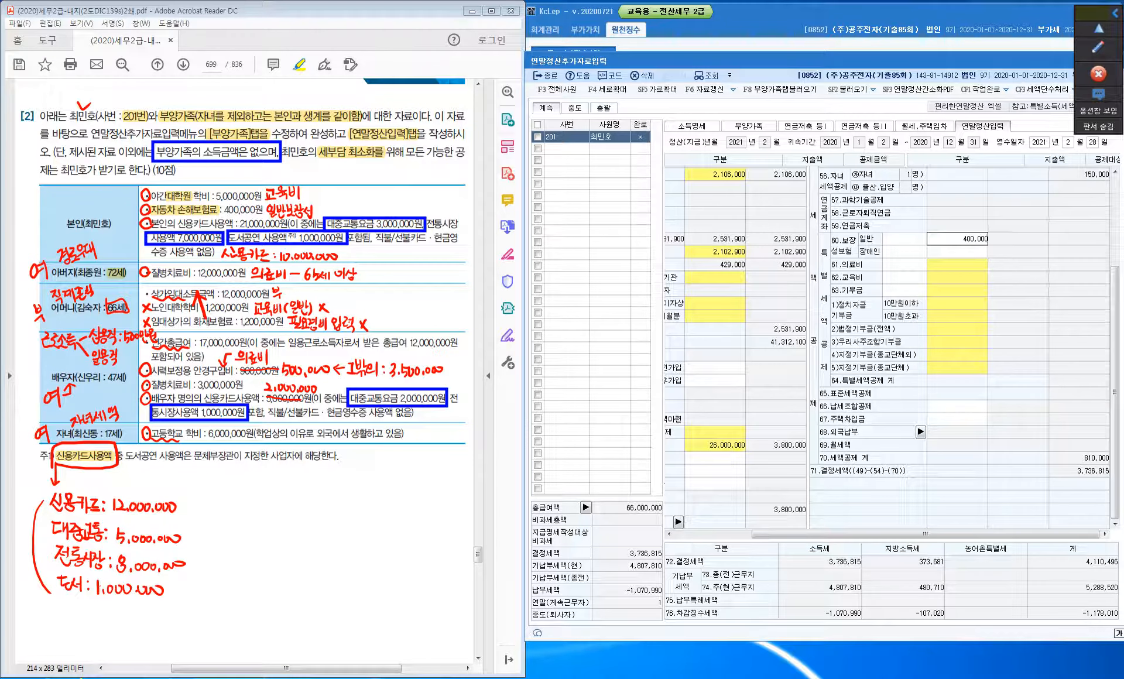
{"action": "key", "text": "Return"}
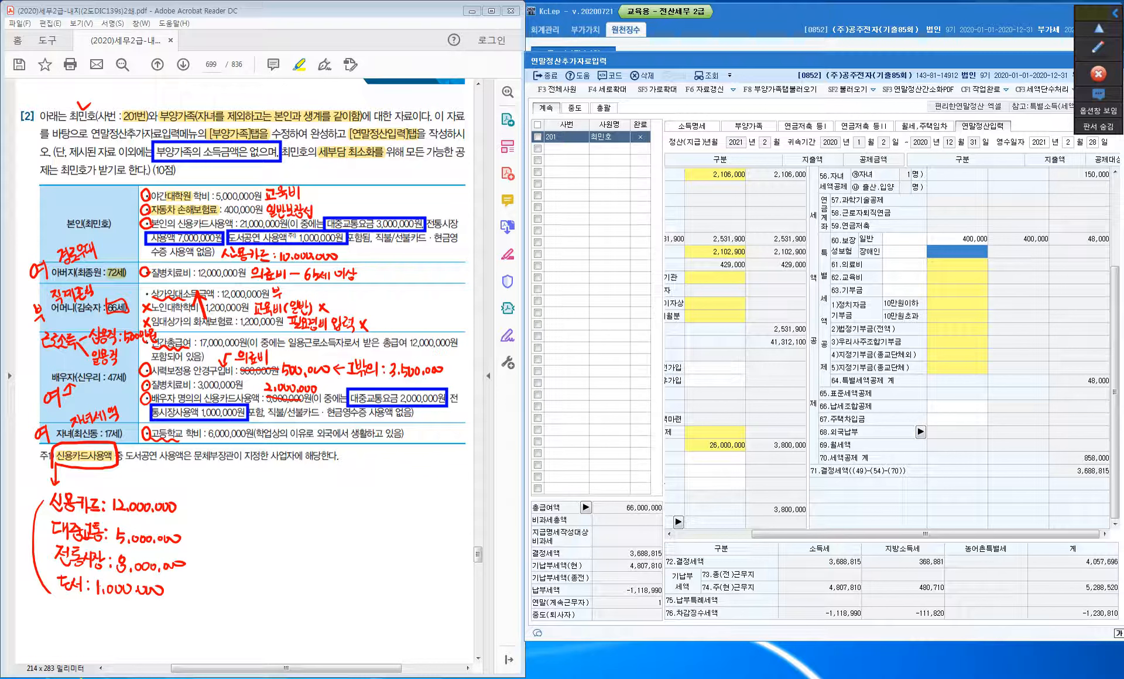
Step: Open the 61.의료비 detail form, highlight the father's 질병치료비 in the PDF, and enter 12,000,000 as the 본인.65세 이상자 지출액
{"action": "key", "text": "Return"}
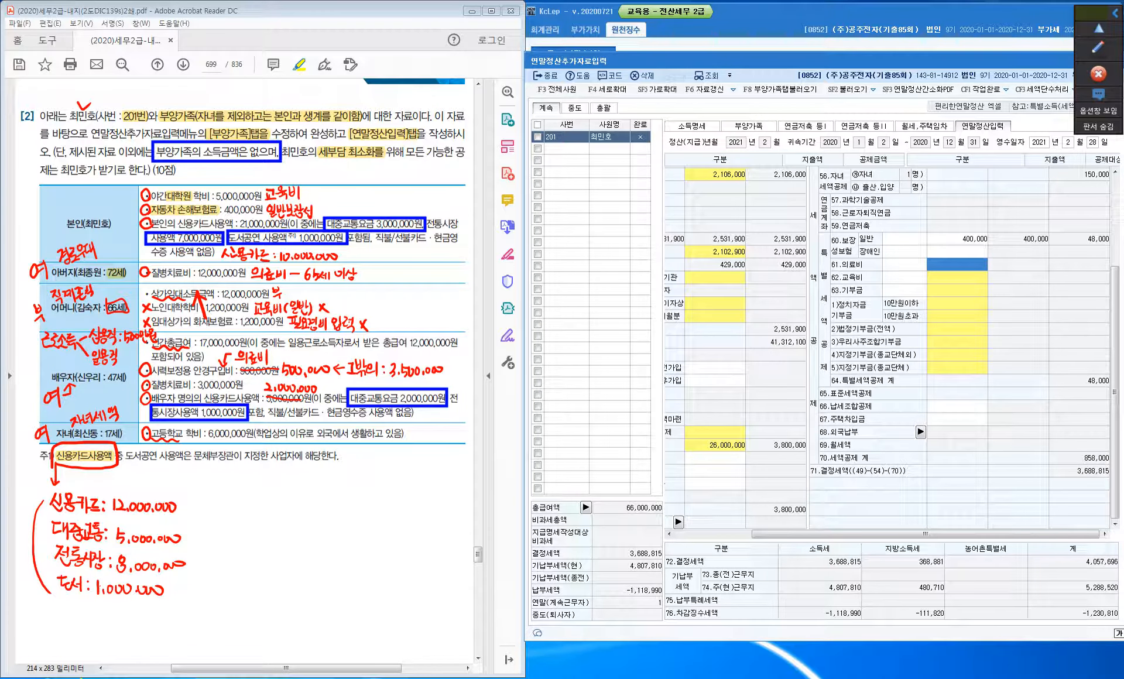
{"action": "key", "text": "Return"}
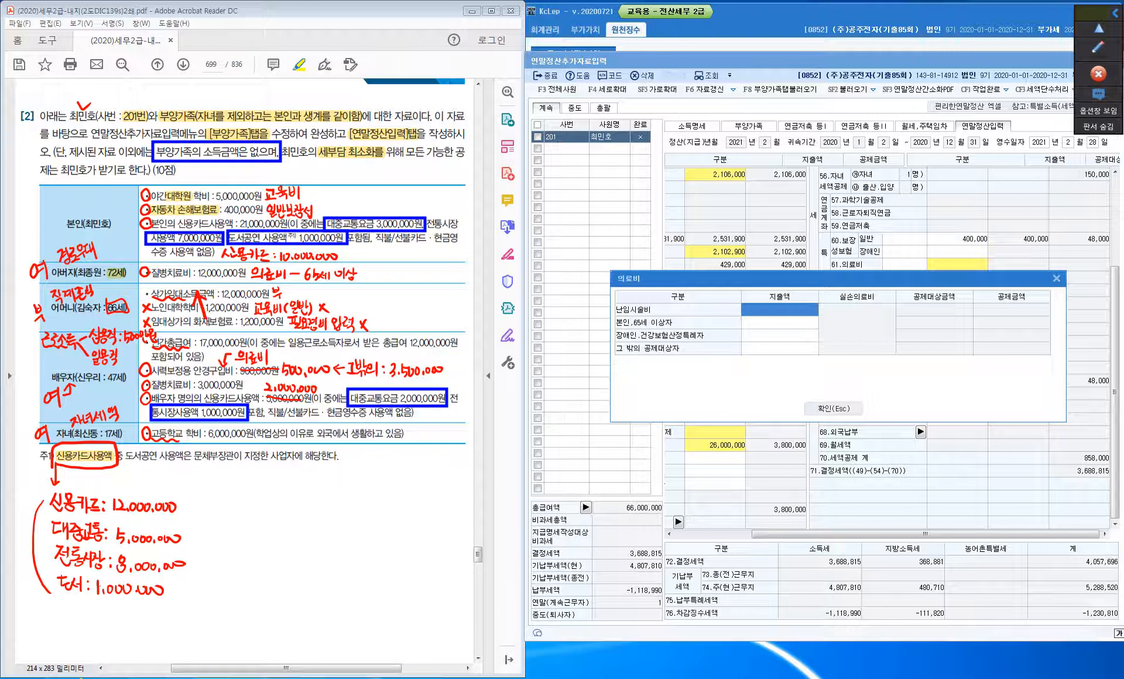
{"action": "left_click_drag", "start_coordinate": [151, 272], "coordinate": [184, 273]}
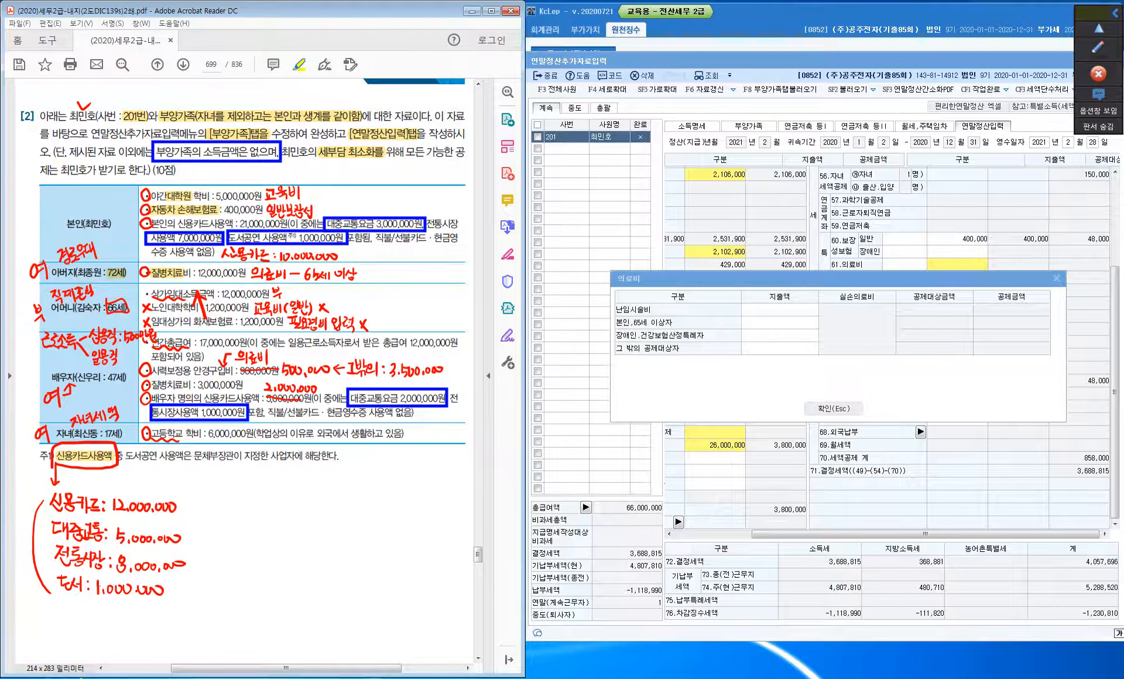
{"action": "left_click", "coordinate": [779, 323]}
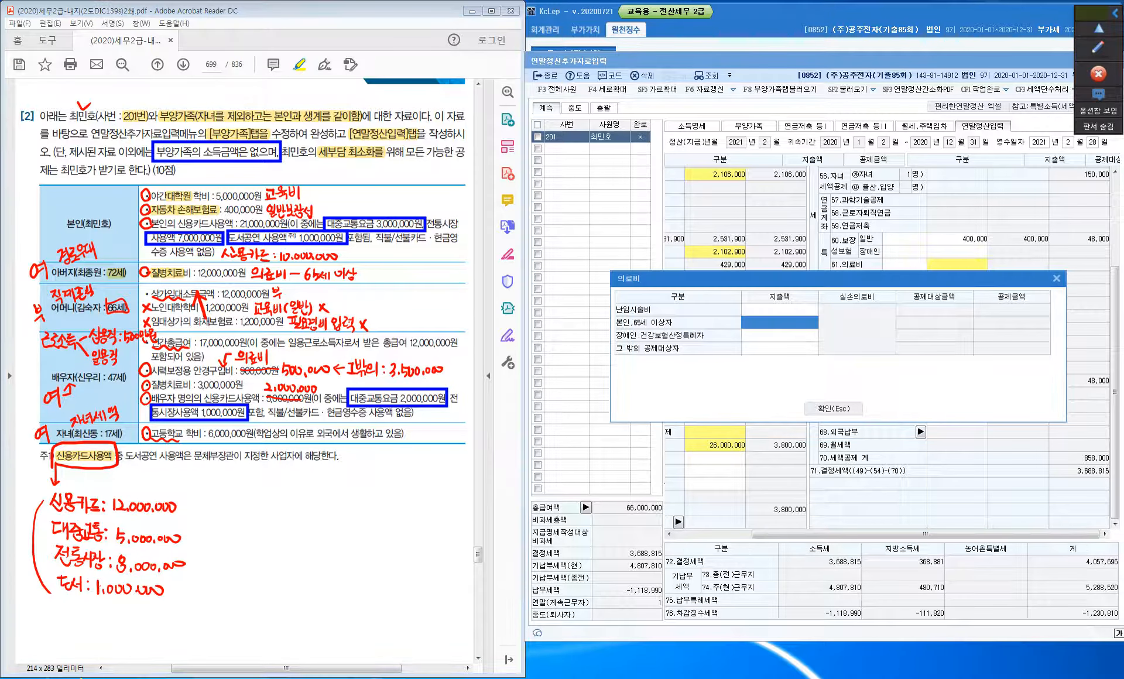
{"action": "type", "text": "12000000"}
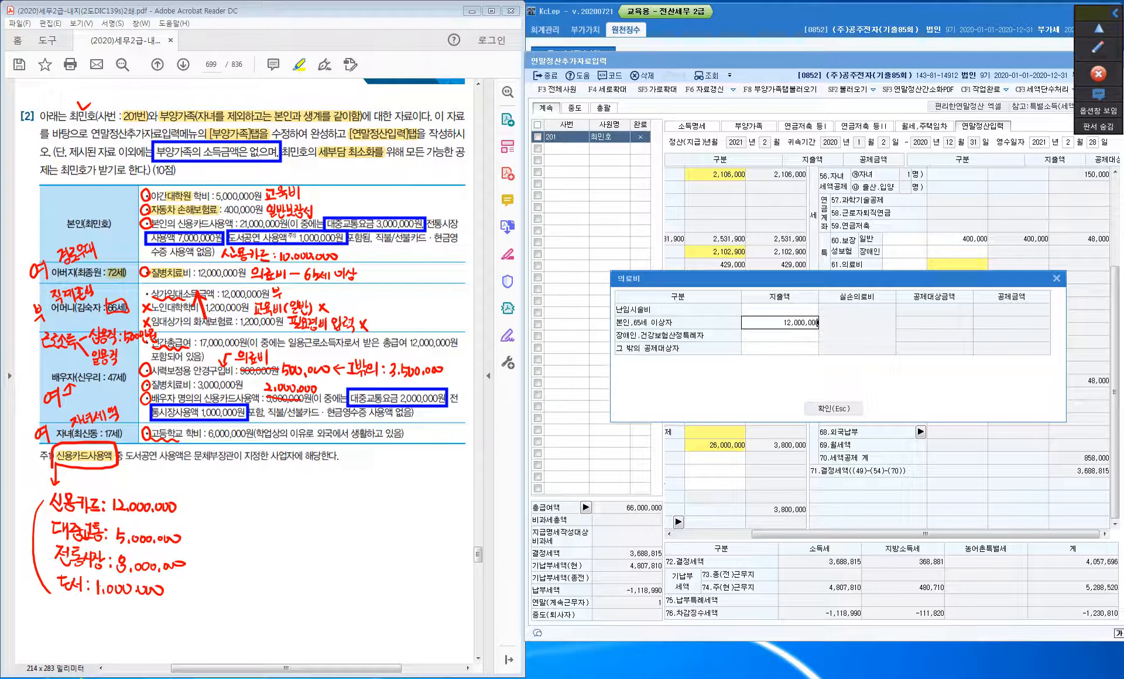
{"action": "key", "text": "Return"}
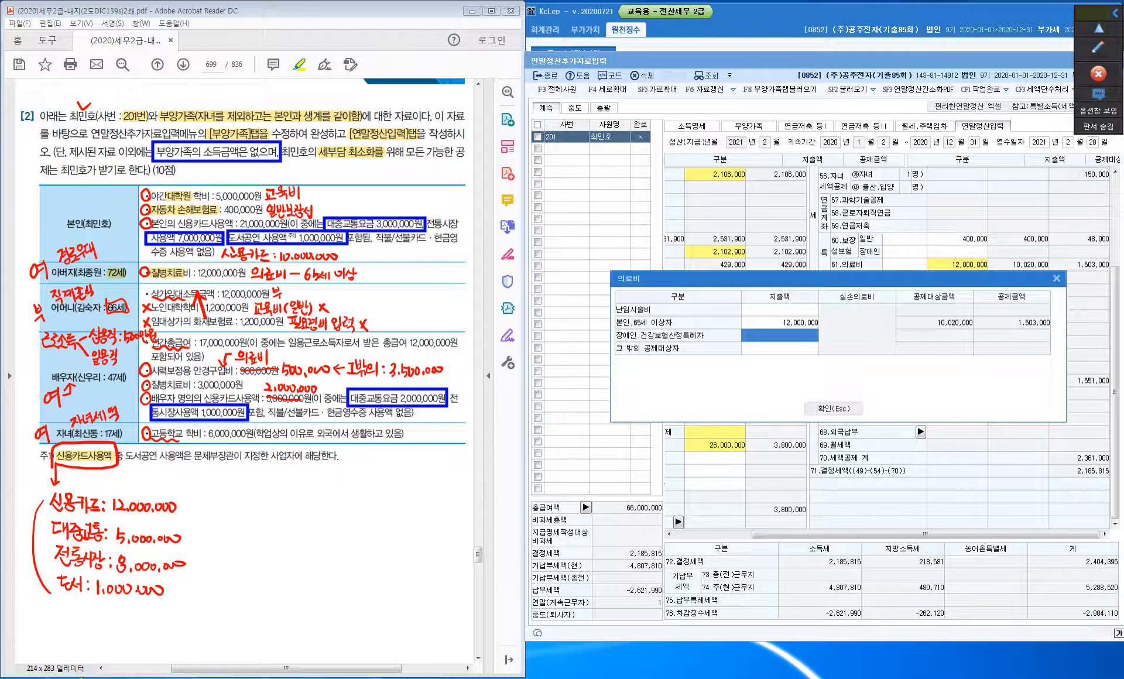
Step: Highlight the spouse's 시력보정용 안경구입비 and 질병치료비, enter 3,500,000 as the 그 밖의 공제대상자 지출액, and confirm the medical expenses
{"action": "mouse_move", "coordinate": [235, 371]}
{"action": "left_mouse_down"}
{"action": "mouse_move", "coordinate": [151, 371]}
{"action": "mouse_move", "coordinate": [192, 385]}
{"action": "left_mouse_up"}
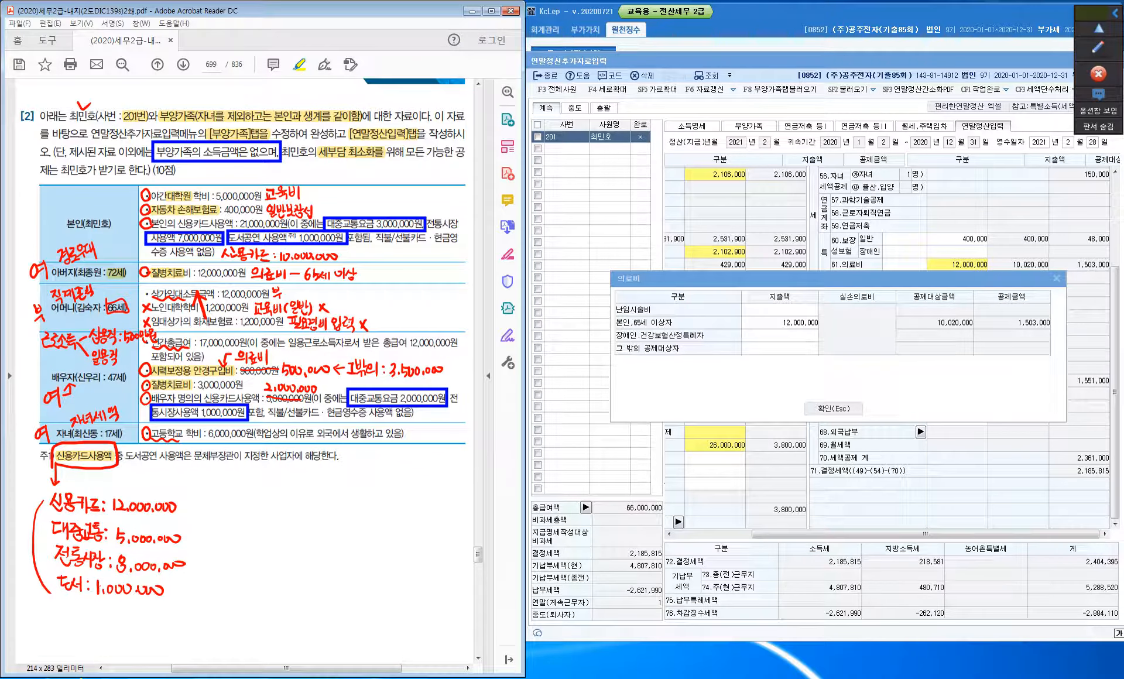
{"action": "left_click", "coordinate": [779, 348]}
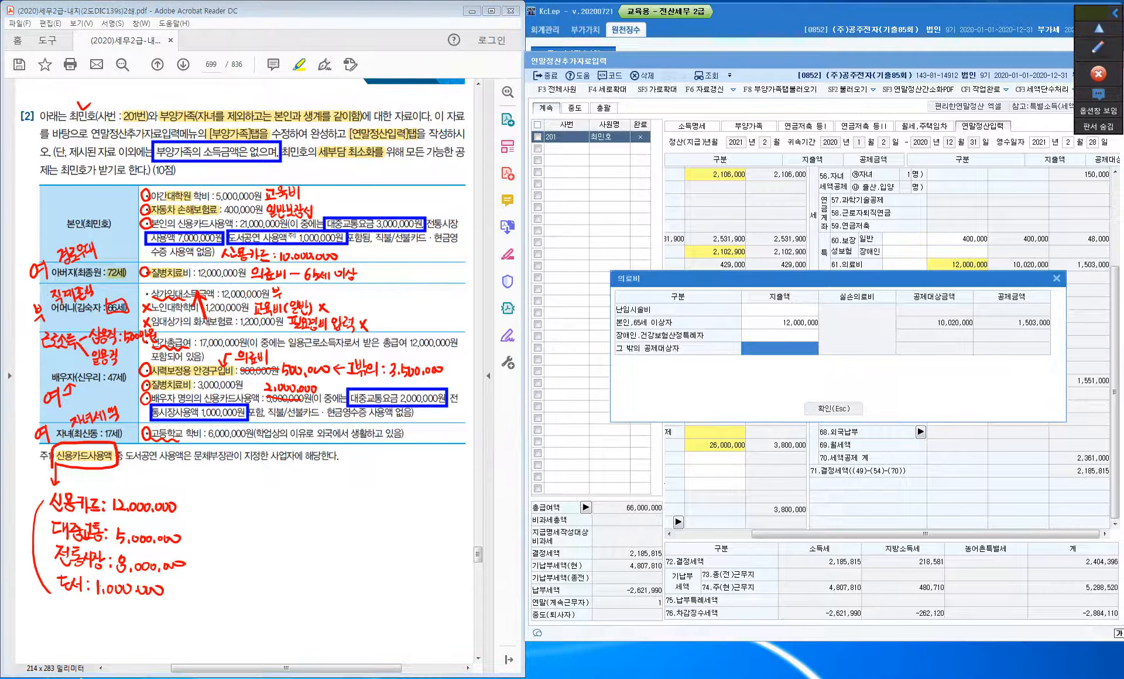
{"action": "type", "text": "3500000"}
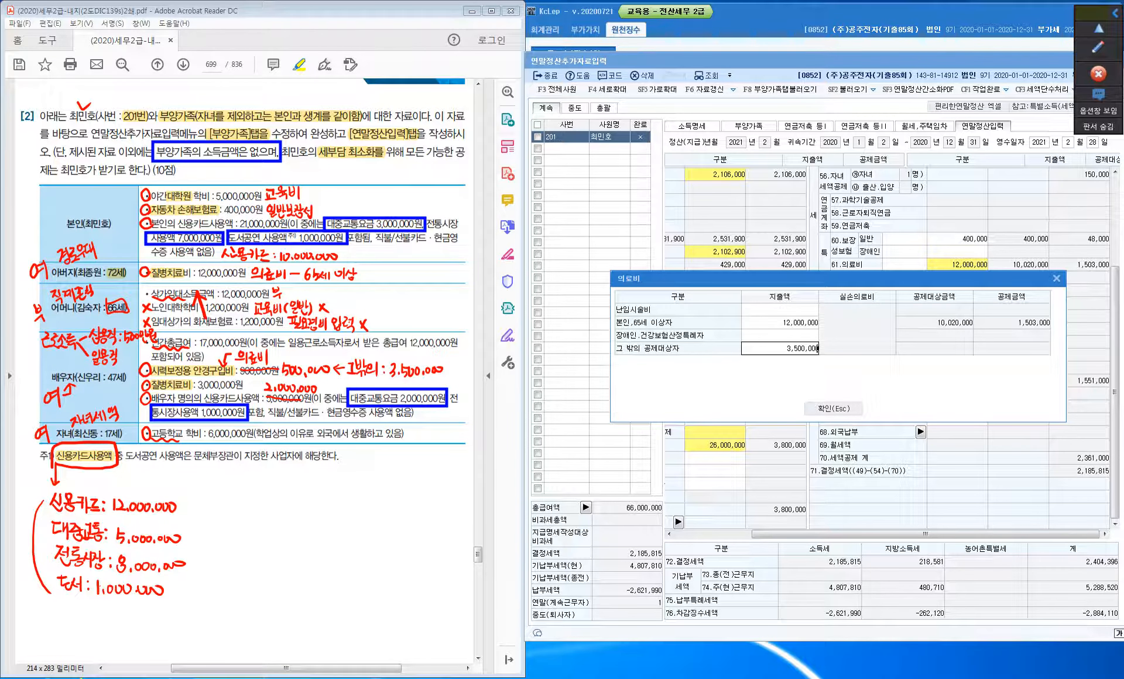
{"action": "key", "text": "Return"}
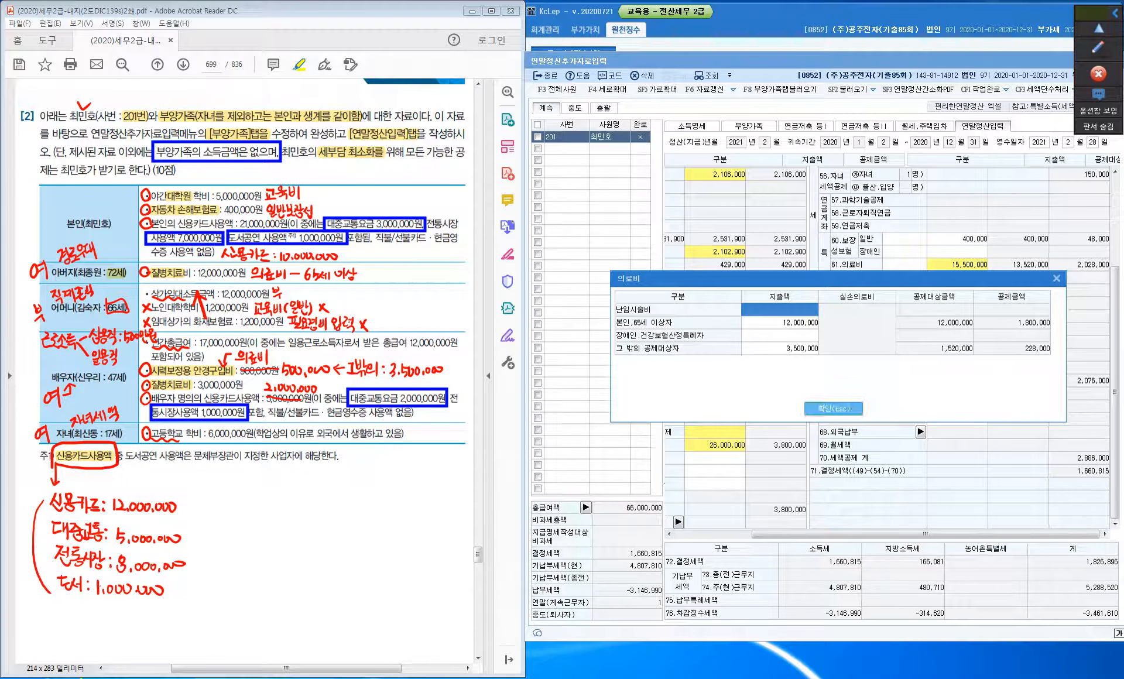
{"action": "left_click", "coordinate": [833, 408]}
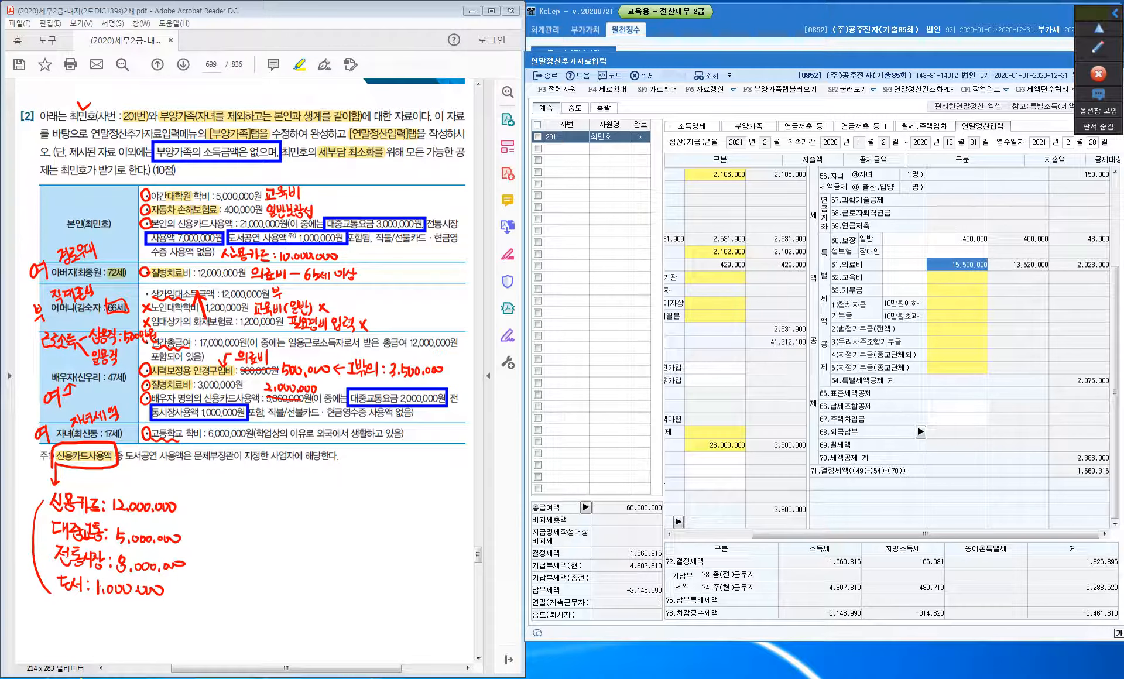
Step: Open the 62.교육비 detail form, highlight the graduate school tuition amount in the PDF, and enter 5,000,000 as the 본인(전액) 지출액
{"action": "left_click", "coordinate": [957, 277]}
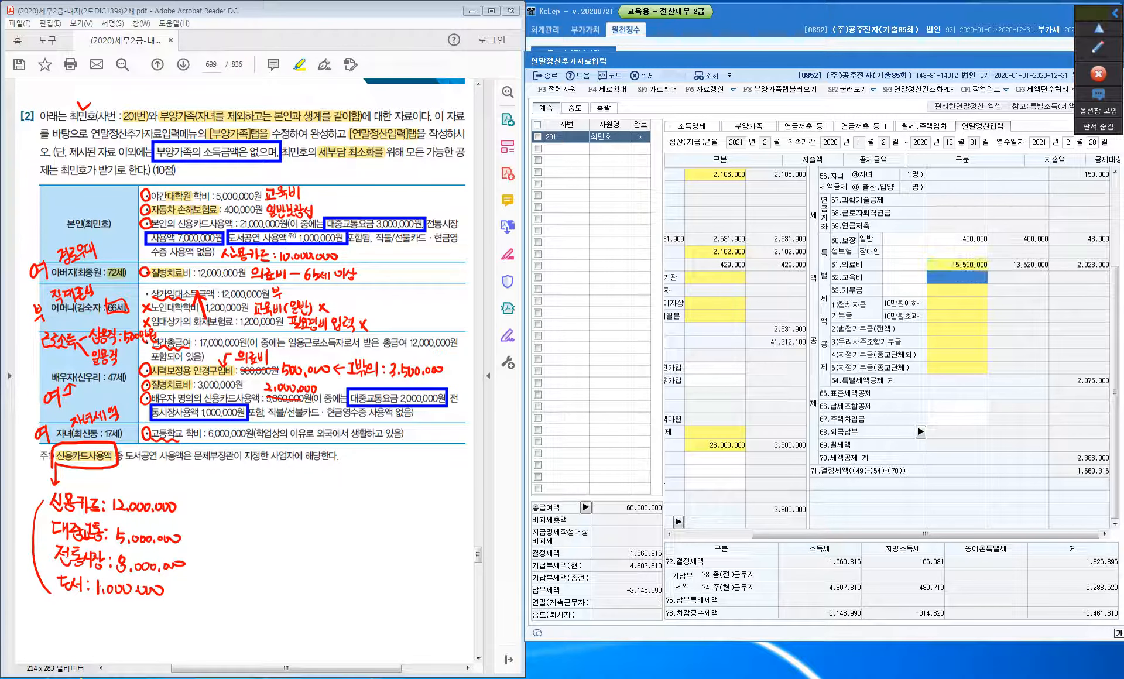
{"action": "double_click", "coordinate": [957, 277]}
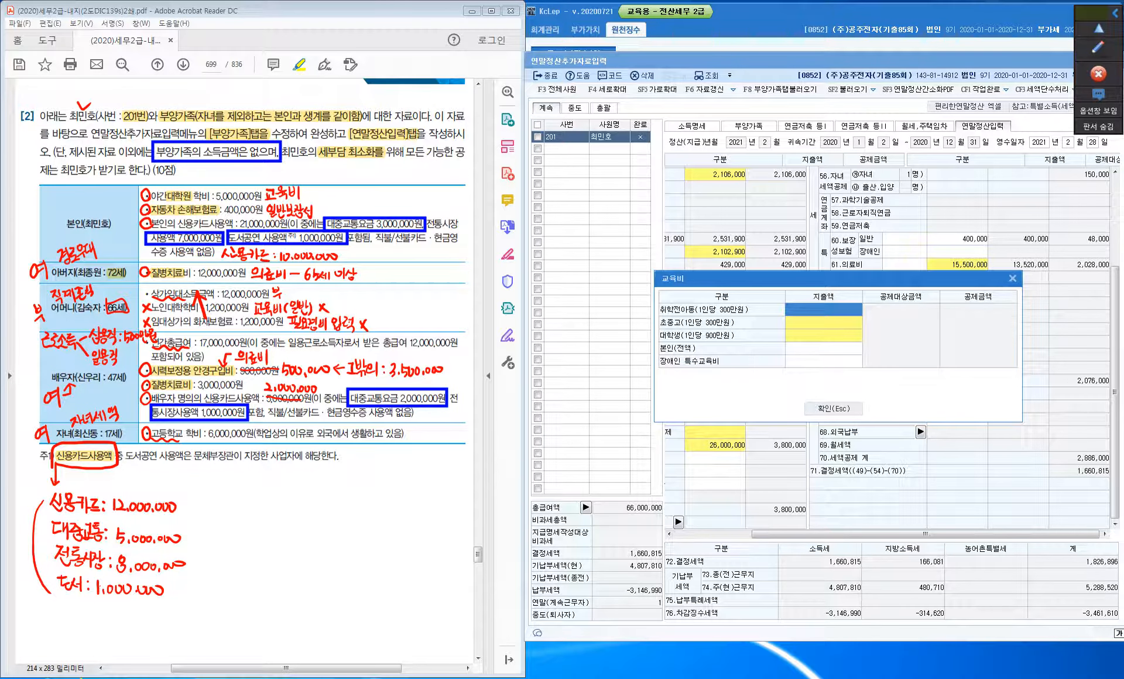
{"action": "left_click_drag", "start_coordinate": [215, 195], "coordinate": [263, 196]}
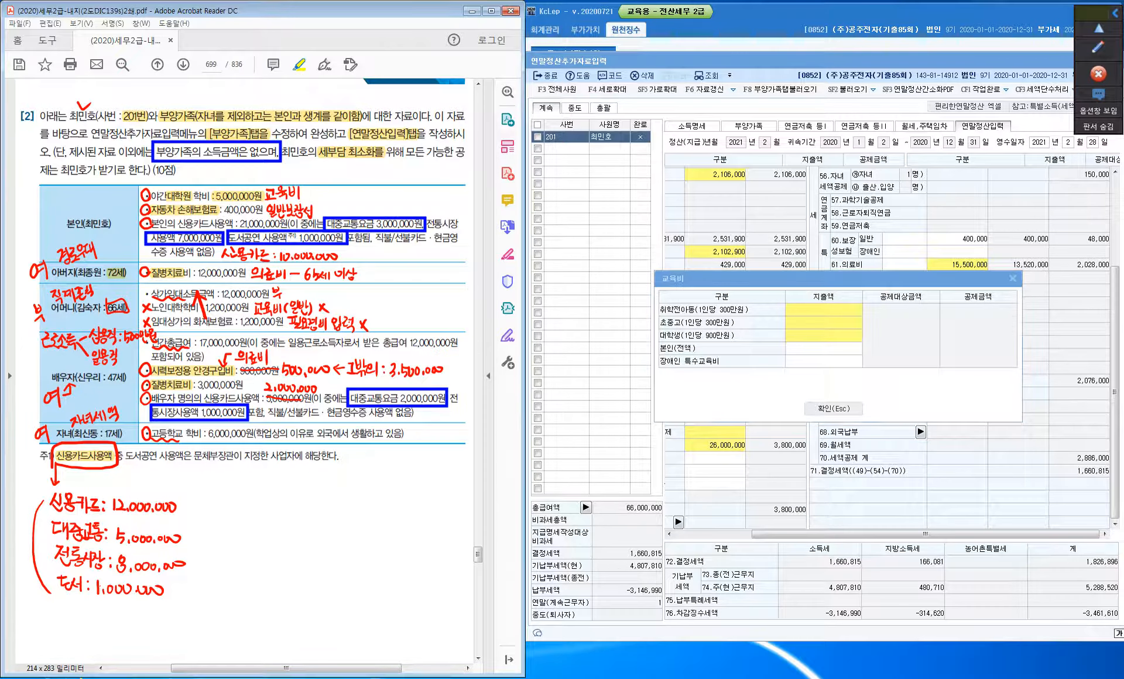
{"action": "left_click", "coordinate": [823, 348]}
{"action": "type", "text": "5000000"}
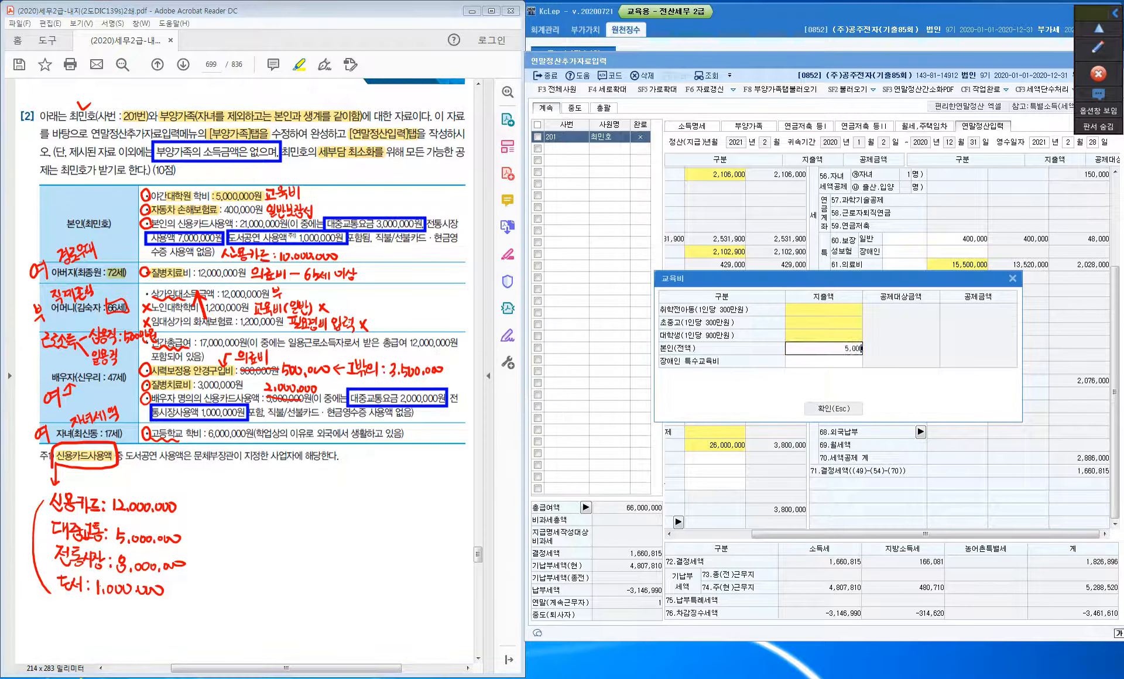
{"action": "key", "text": "Return"}
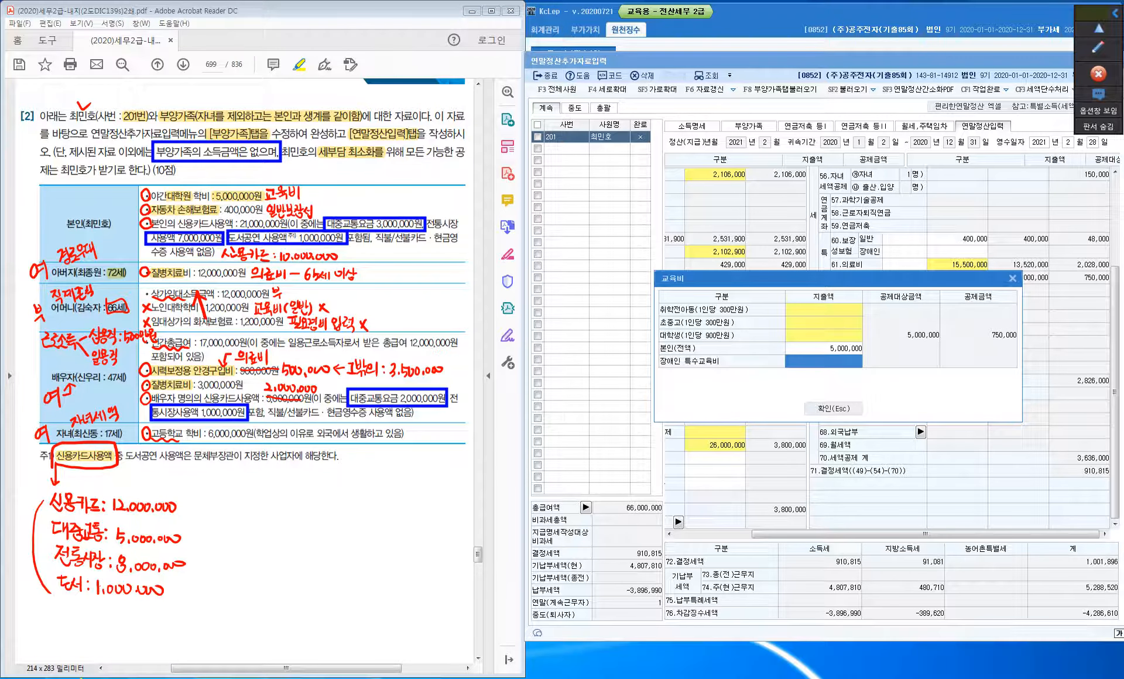
Step: Highlight 고등학교 in the PDF's 자녀 row and enter 6,000,000 as the first 초.중.고 교육비 amount
{"action": "left_click_drag", "start_coordinate": [151, 434], "coordinate": [184, 434]}
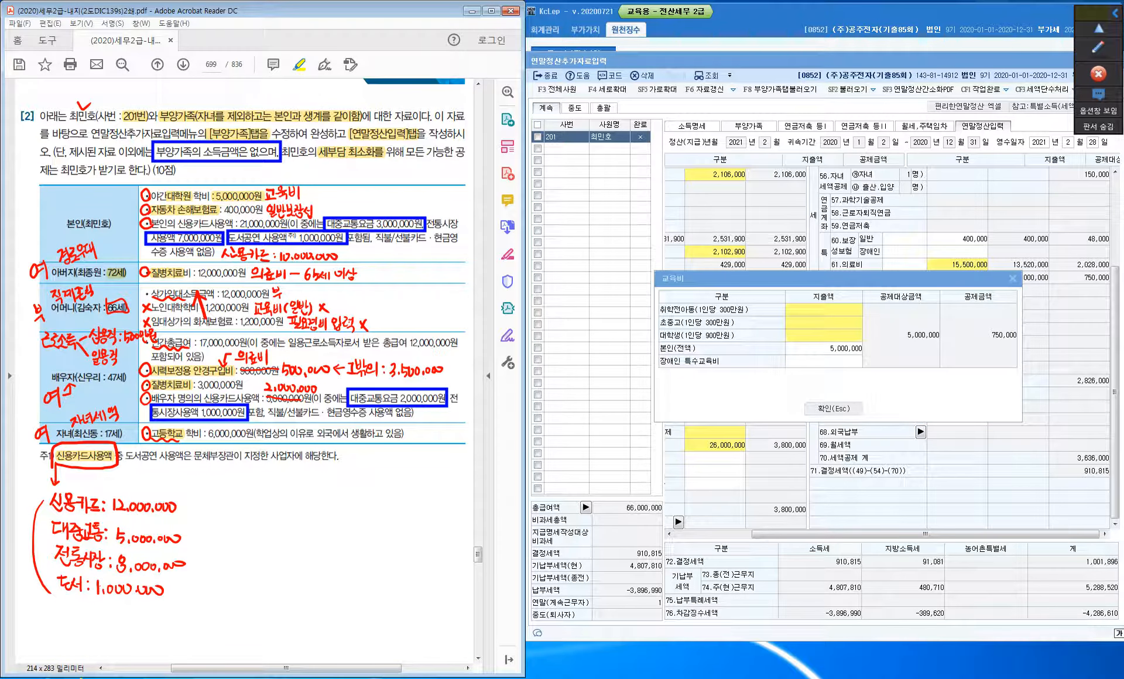
{"action": "left_click", "coordinate": [826, 322]}
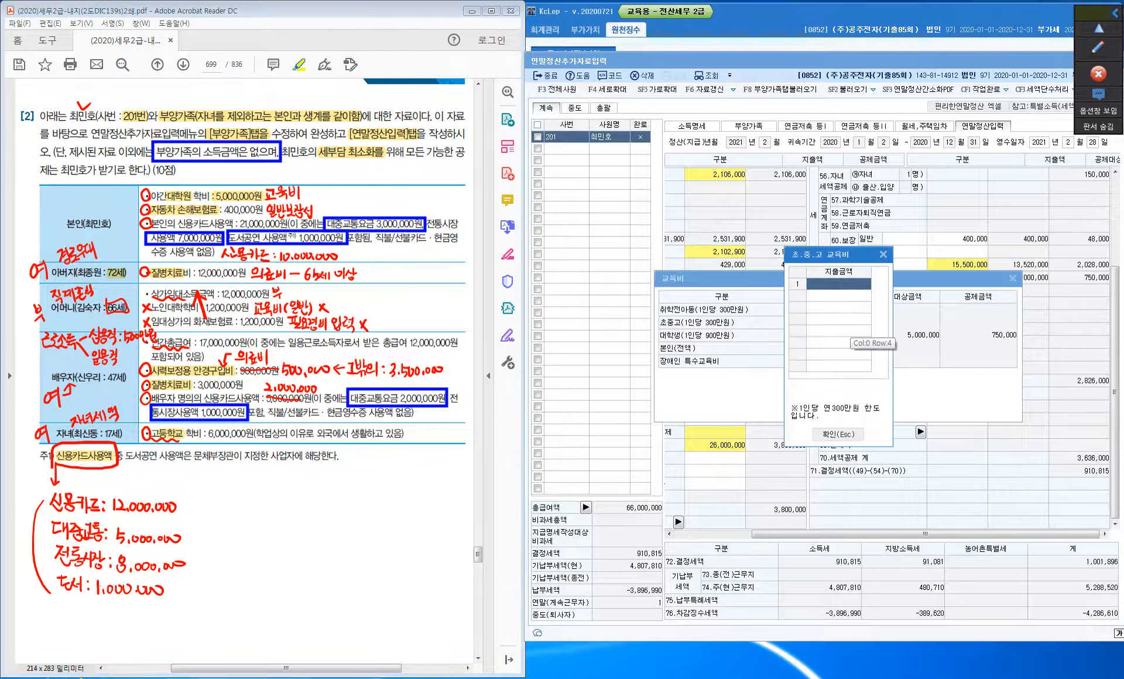
{"action": "type", "text": "6000000"}
{"action": "key", "text": "Return"}
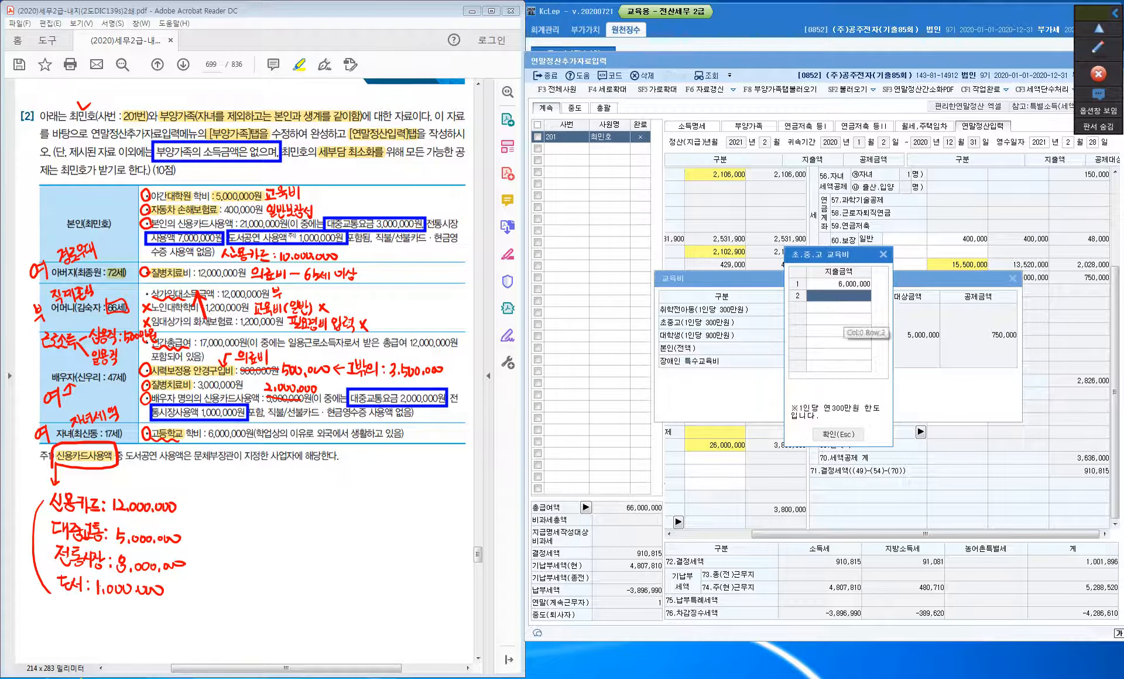
Step: Set the first 초.중.고 교육비 amount to 3,000,000 and confirm both education expense forms
{"action": "left_click", "coordinate": [838, 284]}
{"action": "type", "text": "3000000"}
{"action": "key", "text": "Return"}
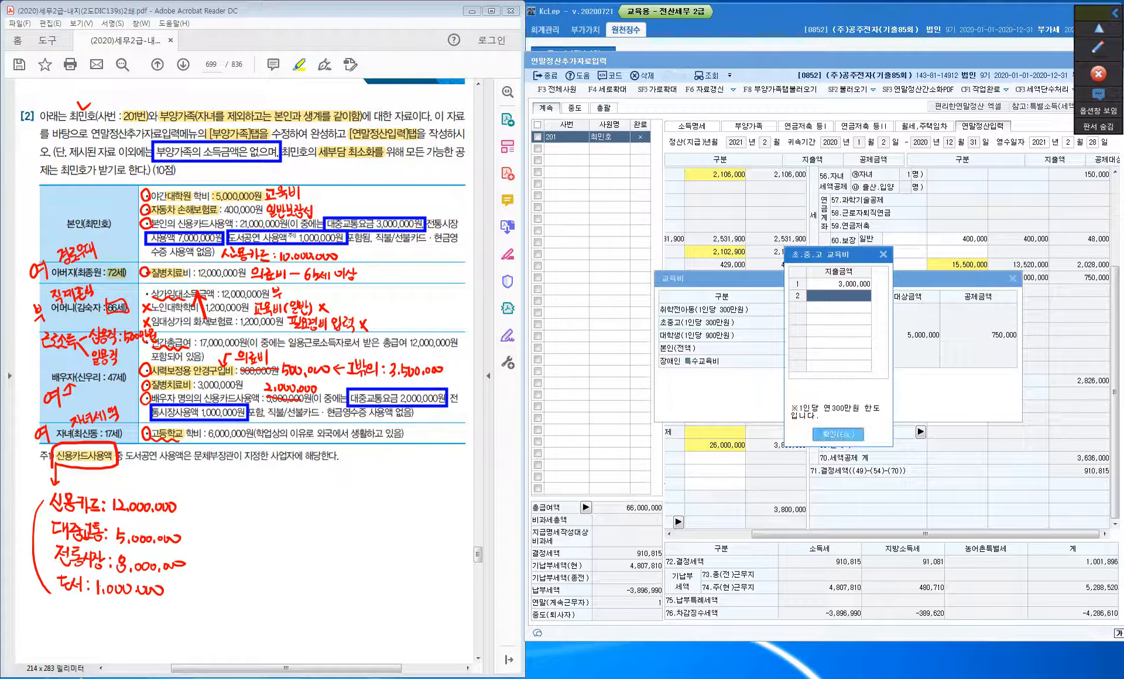
{"action": "left_click", "coordinate": [838, 434]}
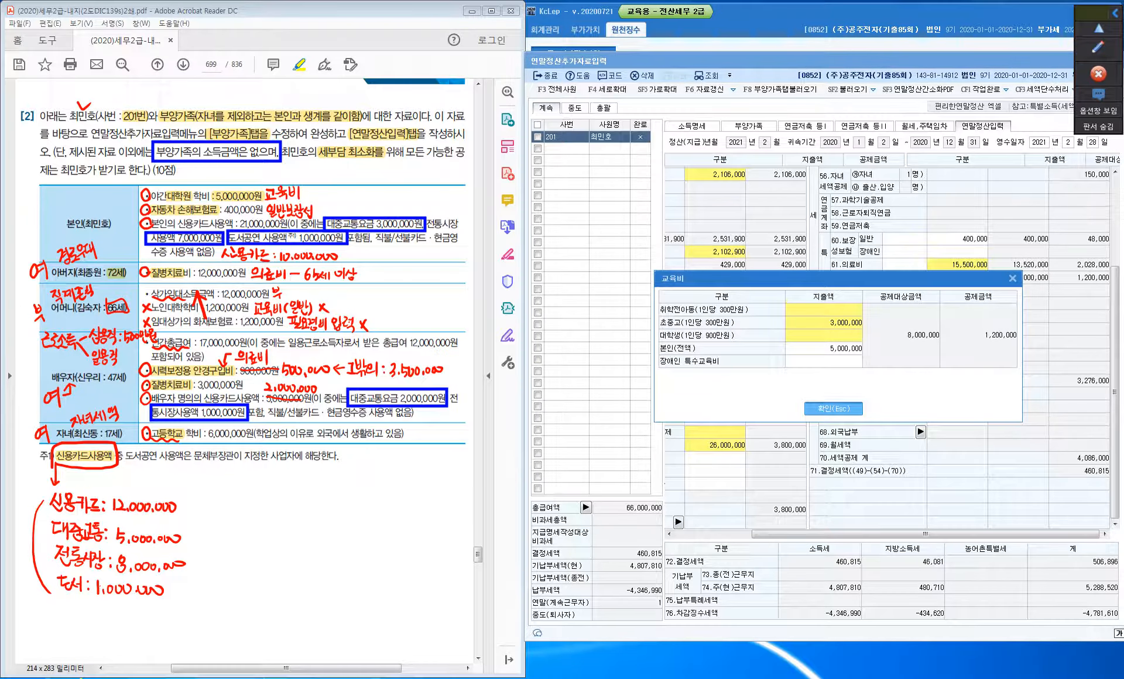
{"action": "left_click", "coordinate": [831, 408]}
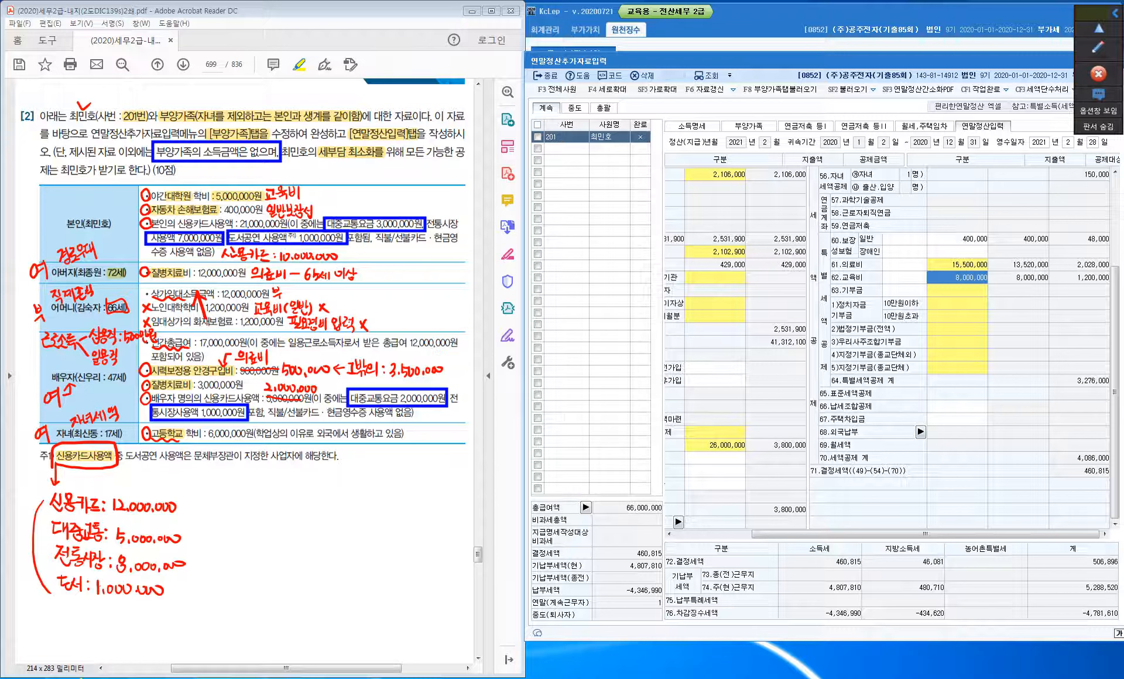
Step: Highlight 신용카드사용액 in the 본인 and 배우자 rows of the PDF
{"action": "left_click_drag", "start_coordinate": [178, 224], "coordinate": [210, 224]}
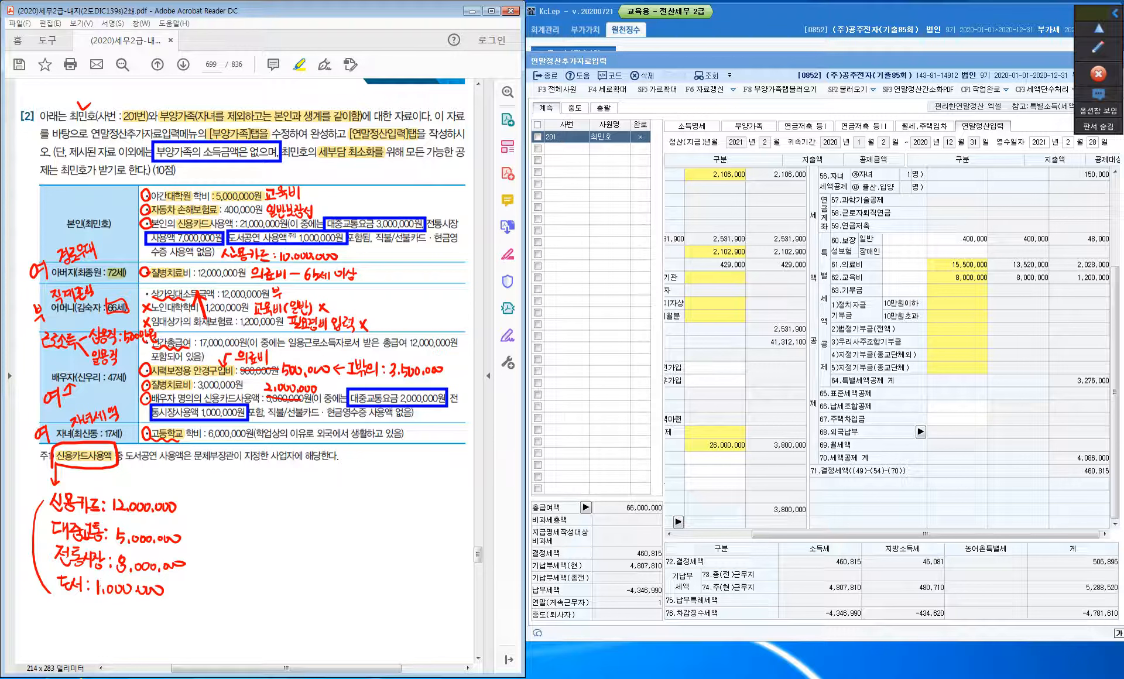
{"action": "left_click_drag", "start_coordinate": [203, 398], "coordinate": [244, 399]}
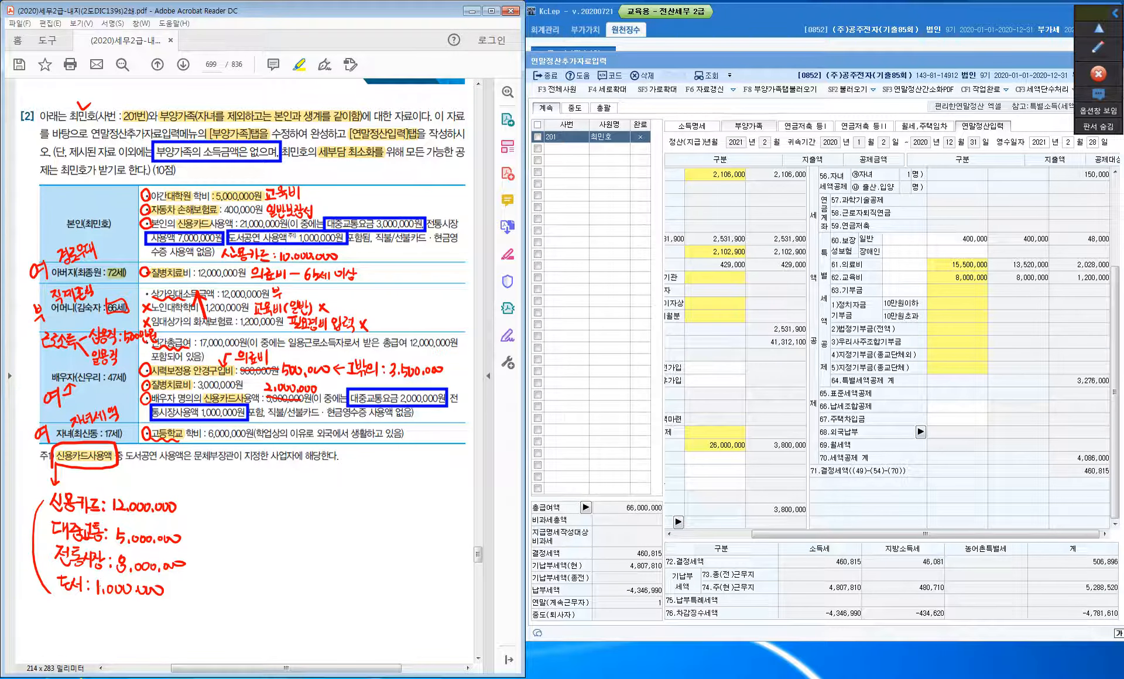
Step: Review the 부양가족 list, return to 연말정산입력, and close 연말정산추가자료입력
{"action": "left_click", "coordinate": [749, 126]}
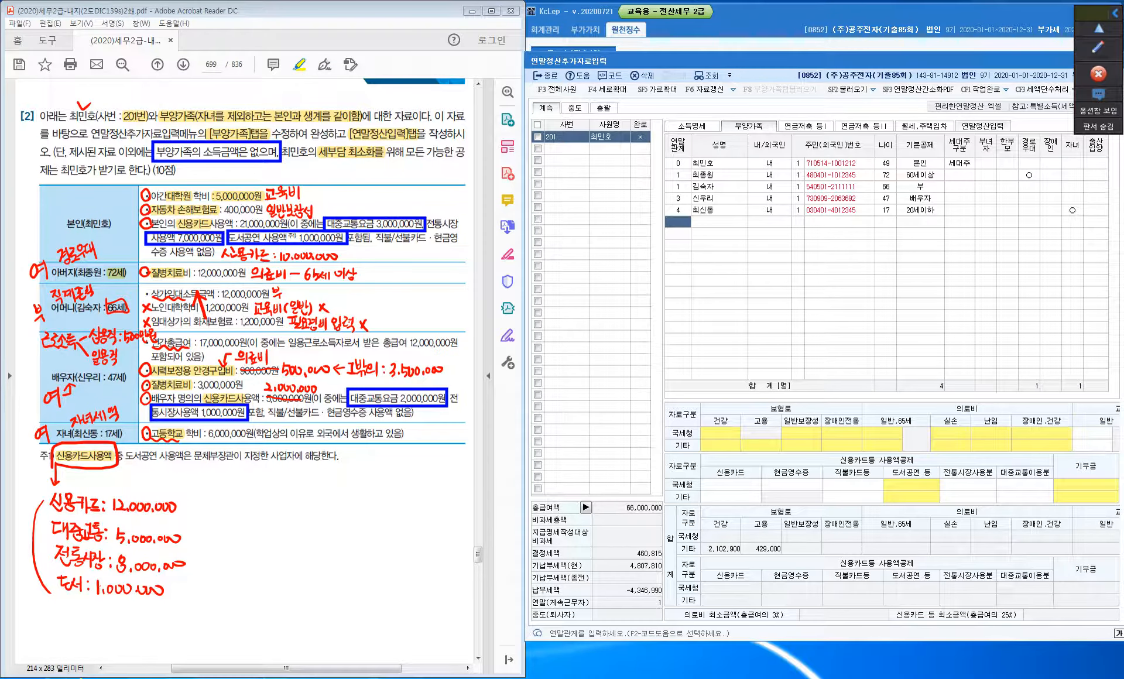
{"action": "left_click", "coordinate": [982, 126]}
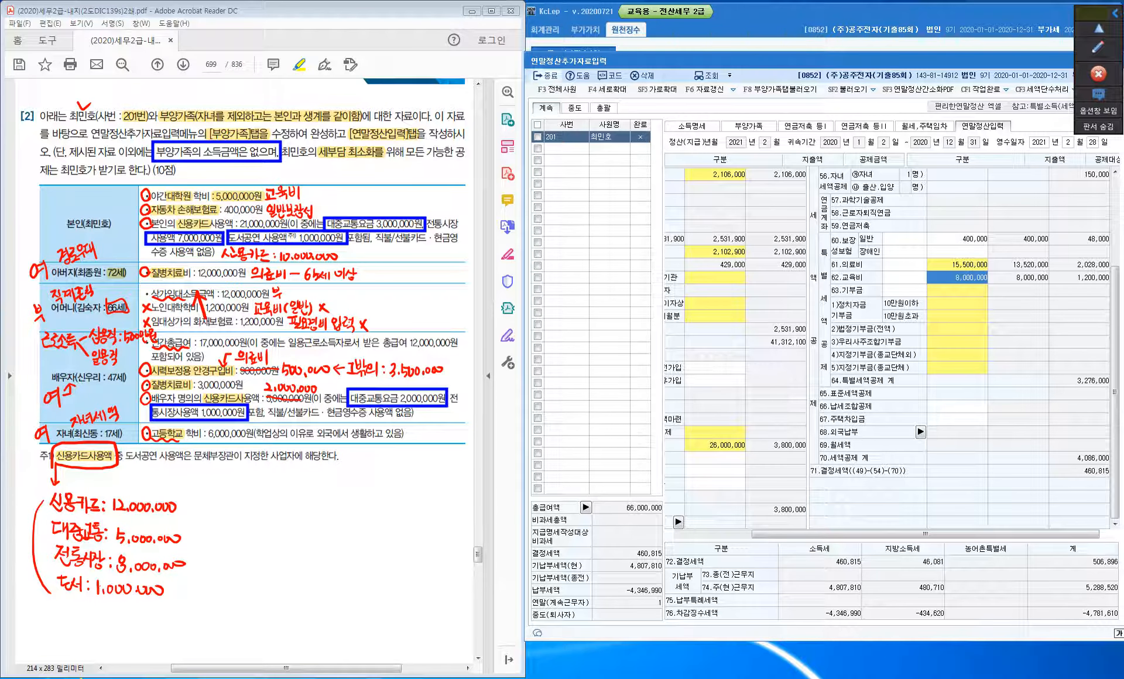
{"action": "key", "text": "Escape"}
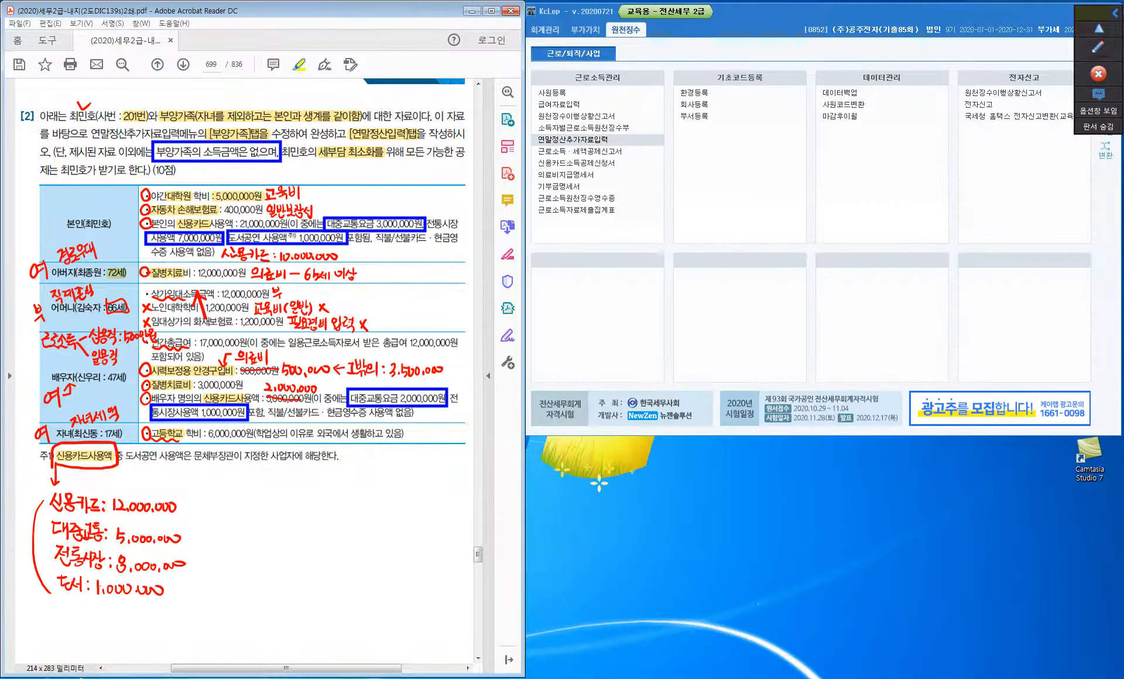